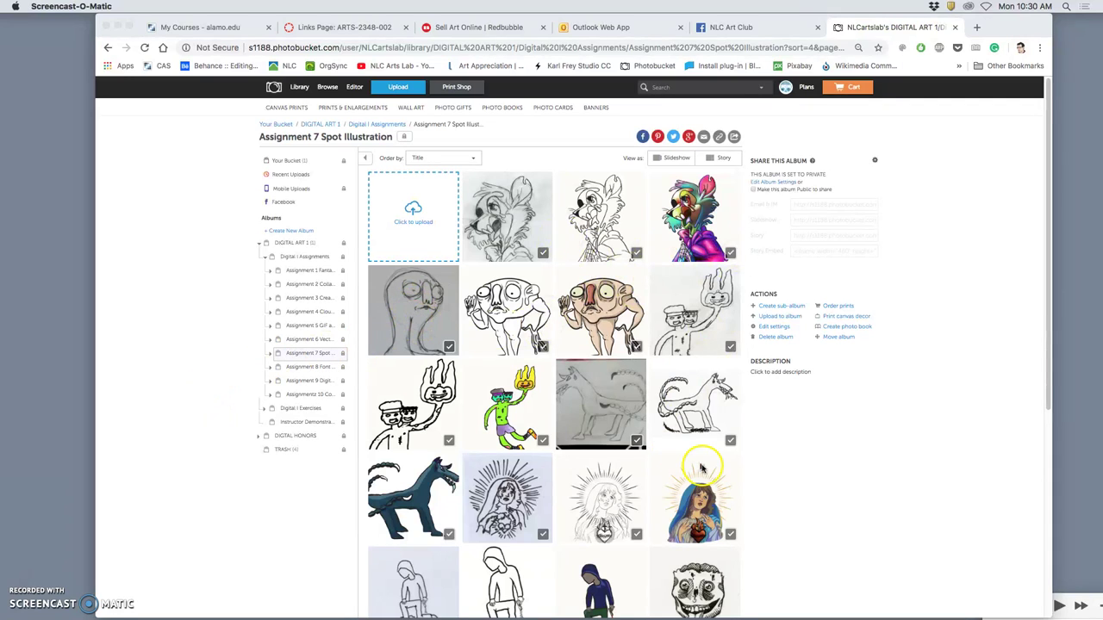
# Step: Go to page 2 of the Assignment 7 album and open the triangle character illustration
pyautogui.scroll(-5, 692, 473)
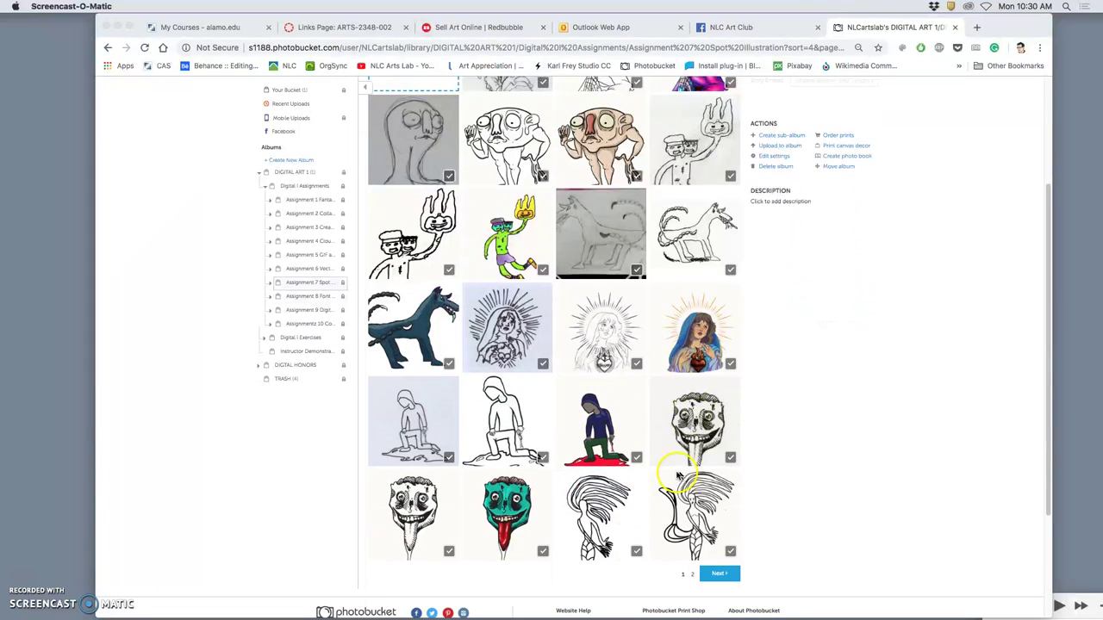
pyautogui.click(514, 519)
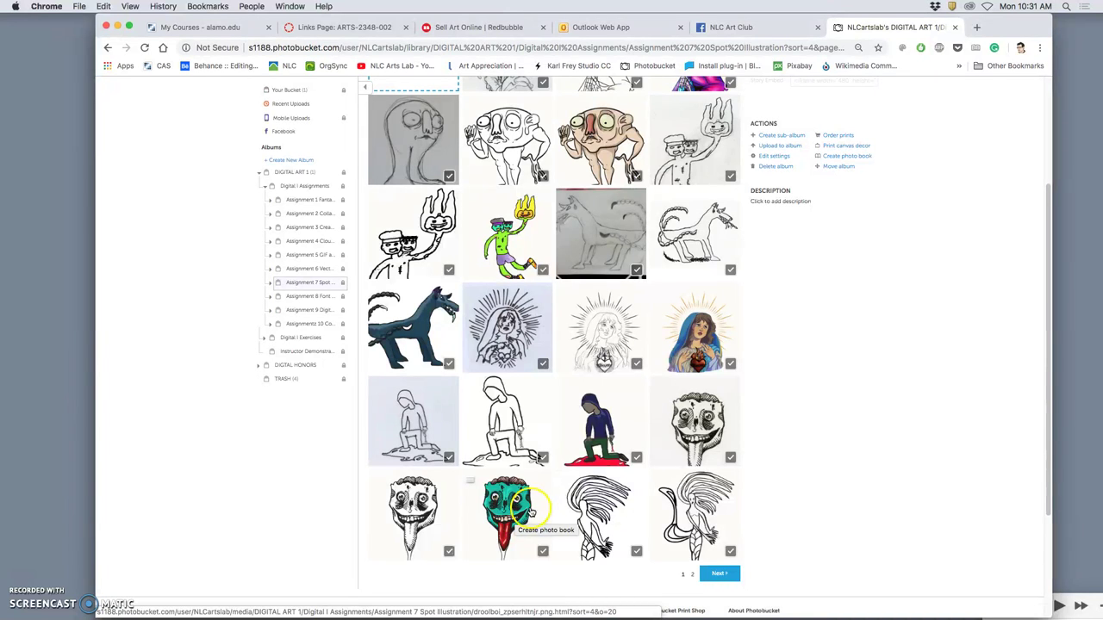
pyautogui.click(708, 574)
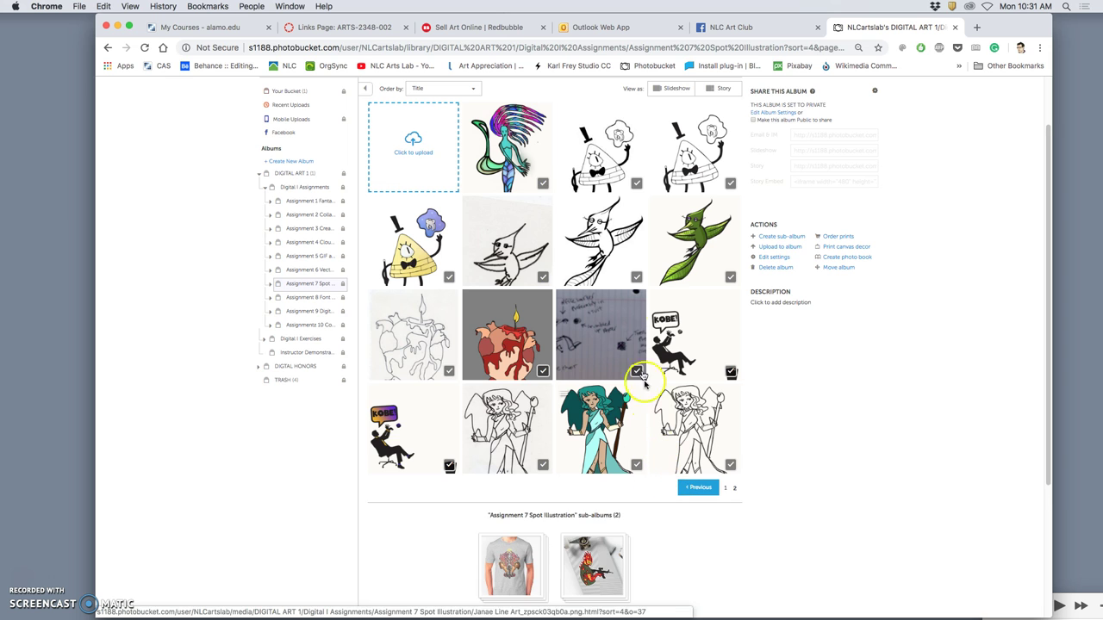
pyautogui.click(404, 261)
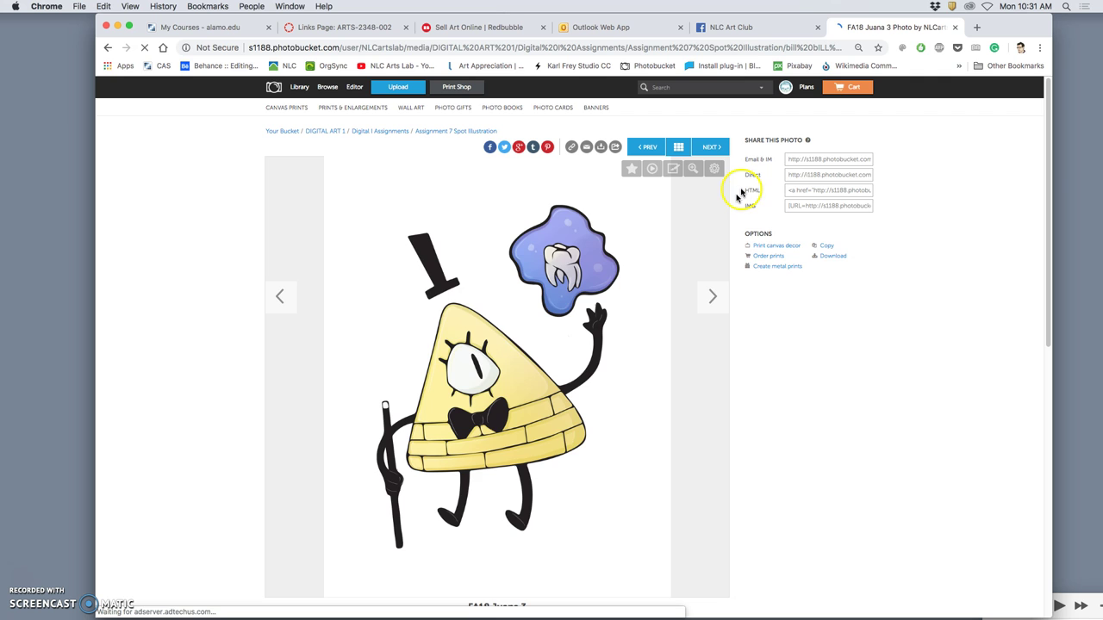
# Step: Step through three more photos, then return to the Digital I Assignments album
pyautogui.click(711, 296)
pyautogui.click(711, 295)
pyautogui.click(711, 296)
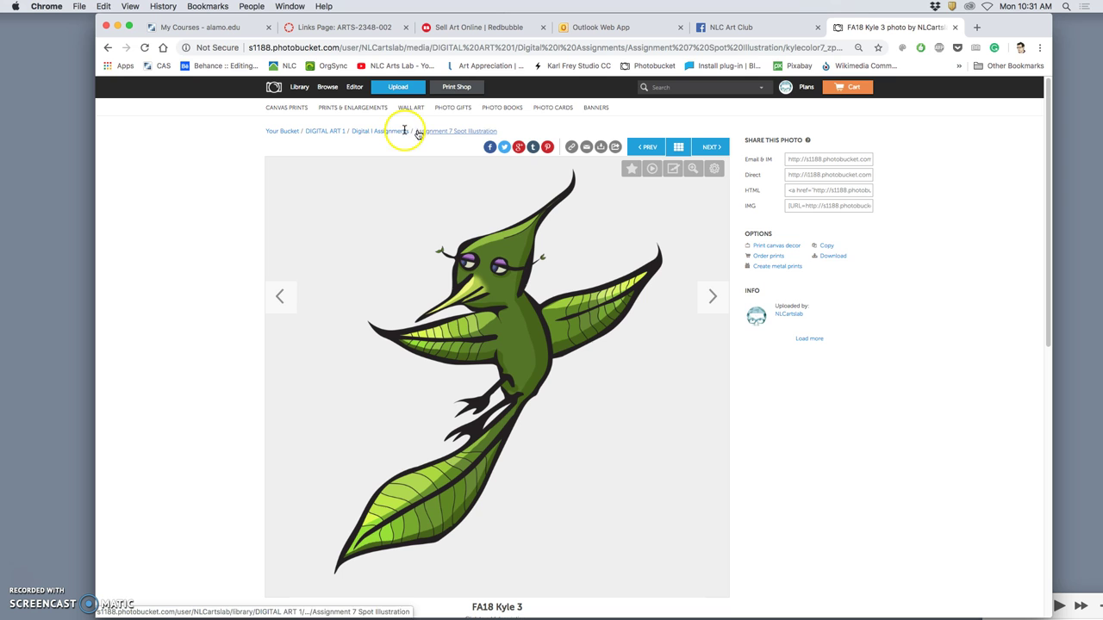
pyautogui.click(388, 132)
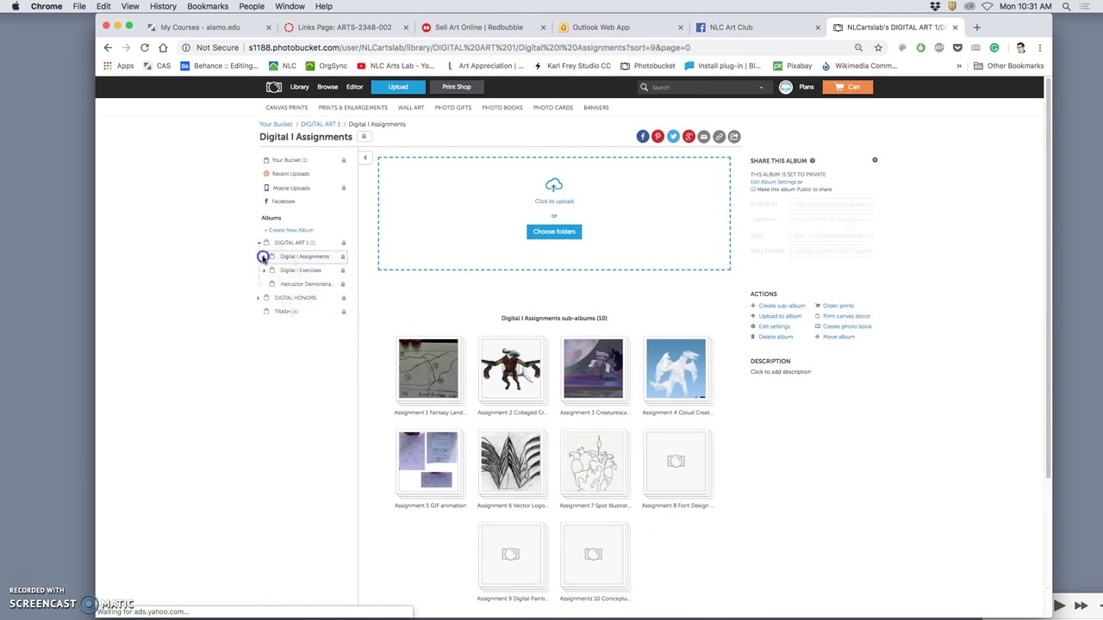
# Step: Open Assignment 7 Spot Illustration's Instructor Demonstrations sub-album from the sidebar tree
pyautogui.click(264, 258)
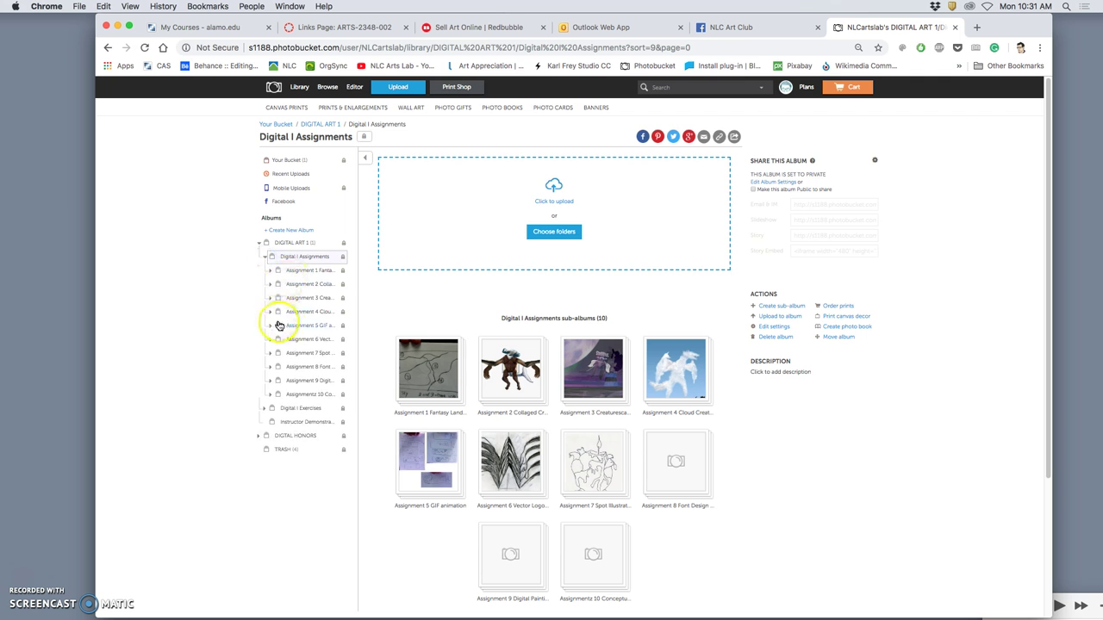
pyautogui.click(294, 356)
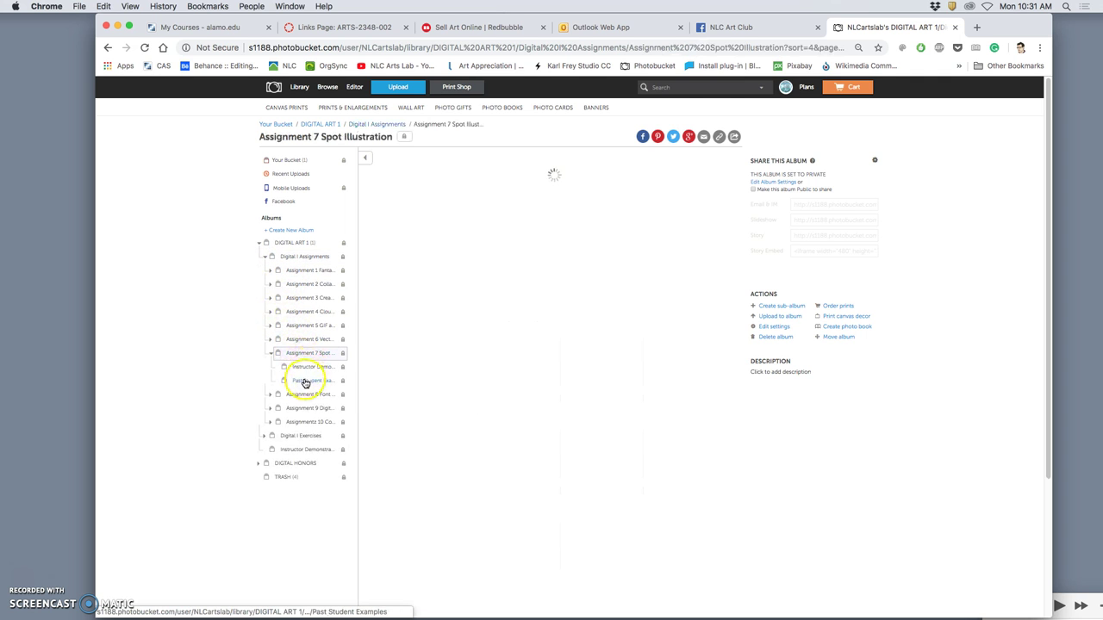
pyautogui.click(301, 299)
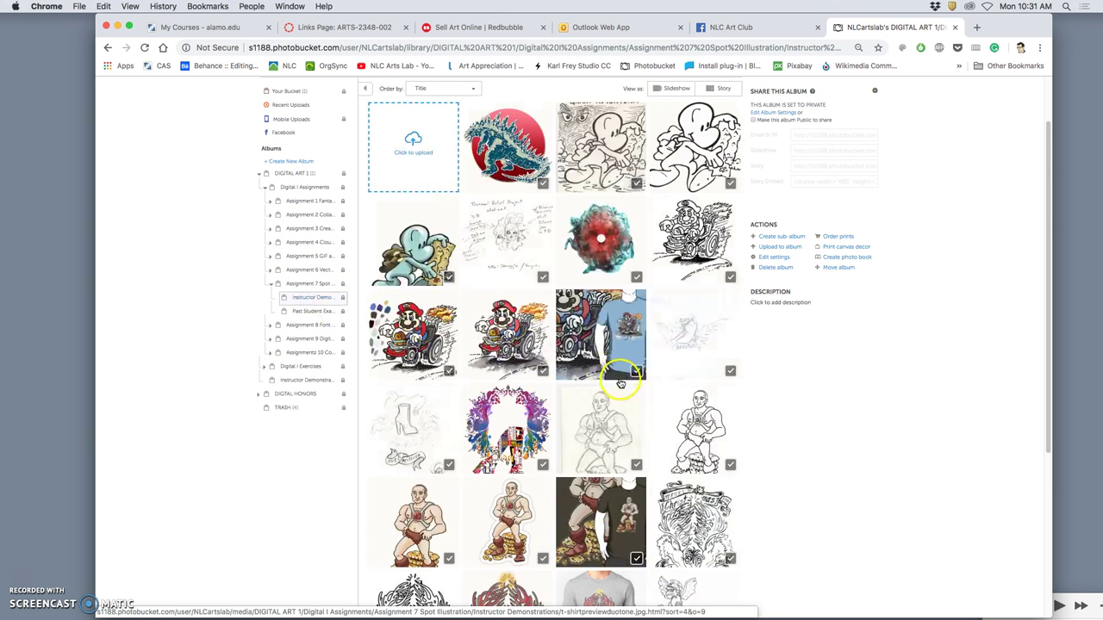
pyautogui.scroll(-10, 624, 383)
# Step: On the album's second page, open the FA18 Karl 3 pony illustration at full size
pyautogui.click(684, 413)
pyautogui.click(658, 393)
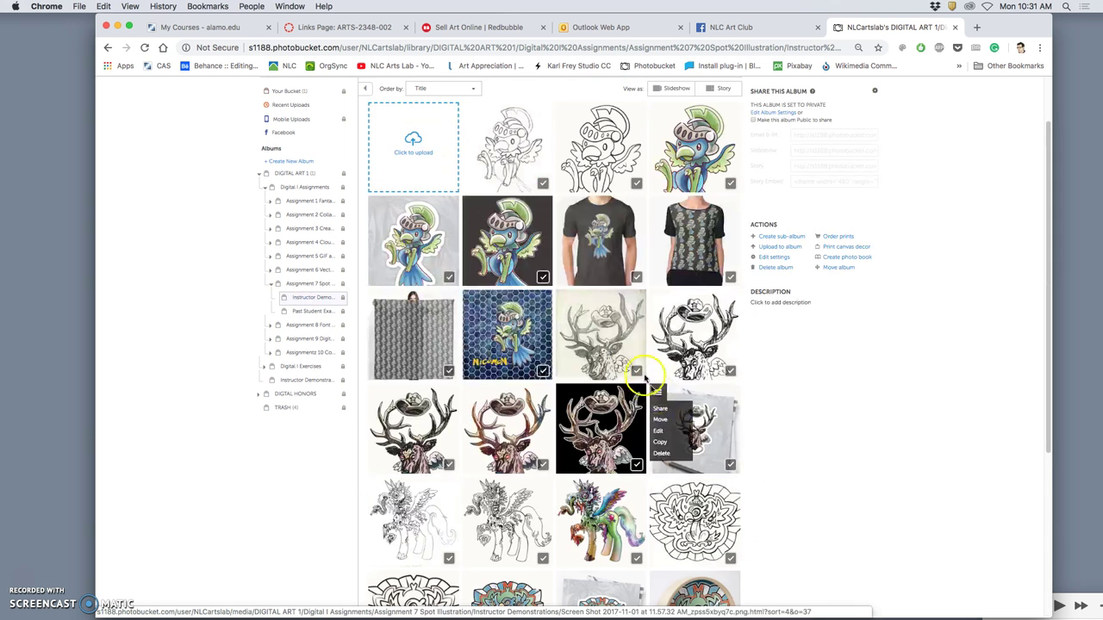
pyautogui.scroll(-5, 664, 421)
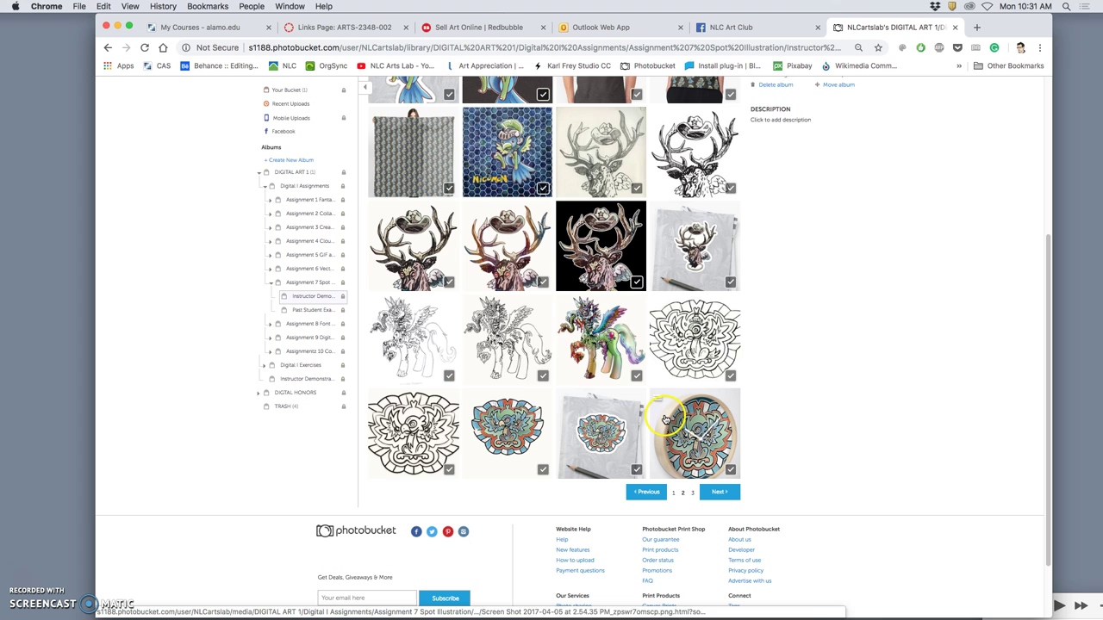
pyautogui.click(592, 344)
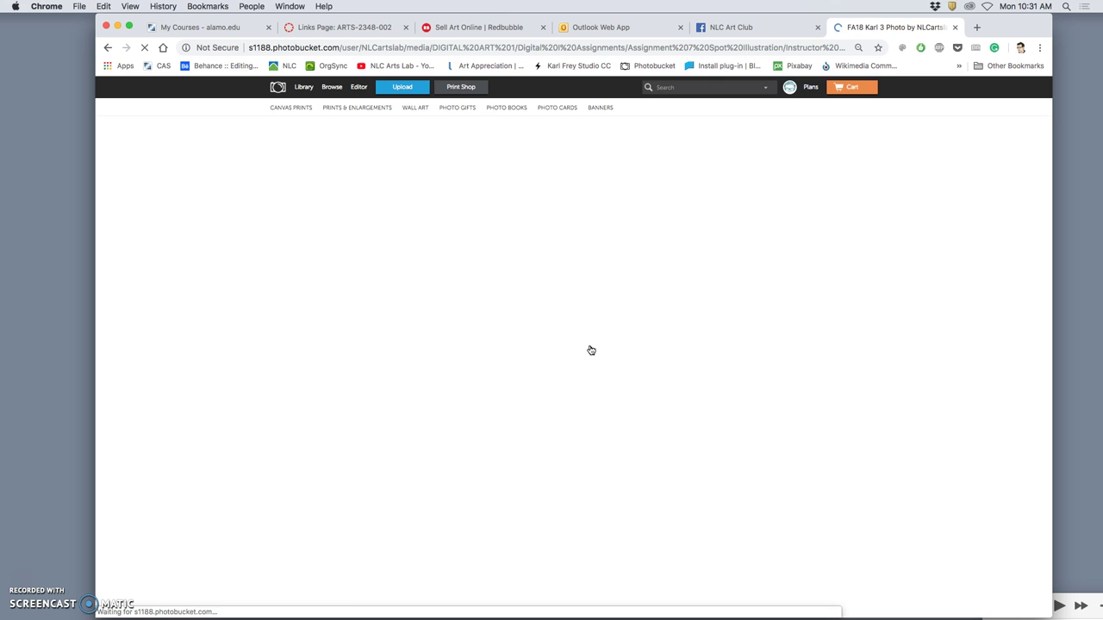
pyautogui.click(573, 347)
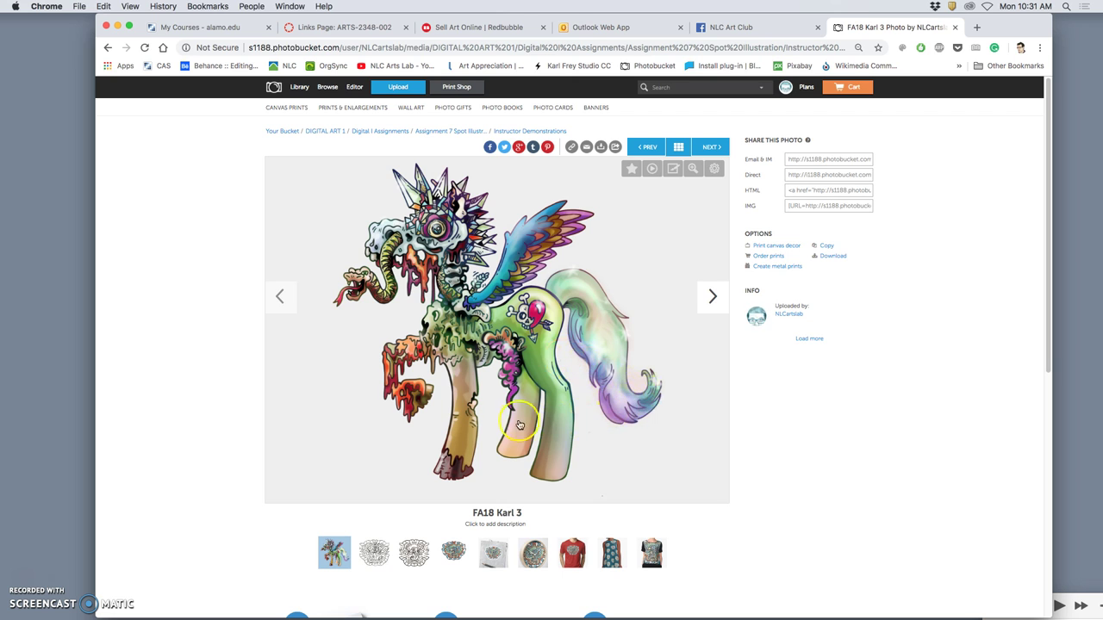
pyautogui.moveTo(459, 394); pyautogui.dragTo(486, 371)
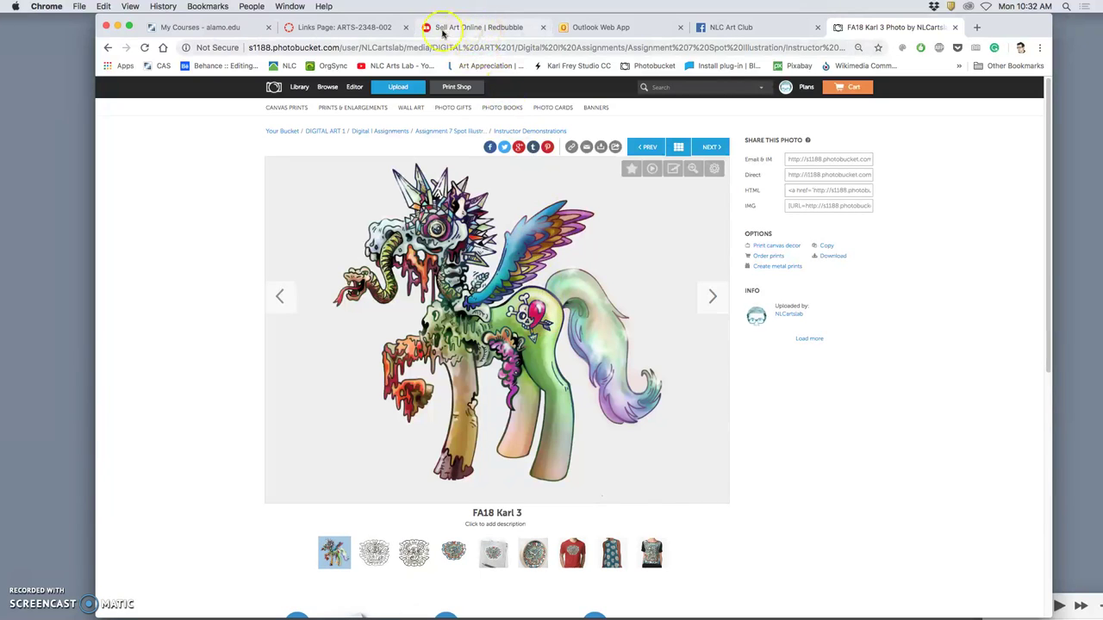
# Step: Switch to the Redbubble tab and log in with the saved sign-in details
pyautogui.click(344, 26)
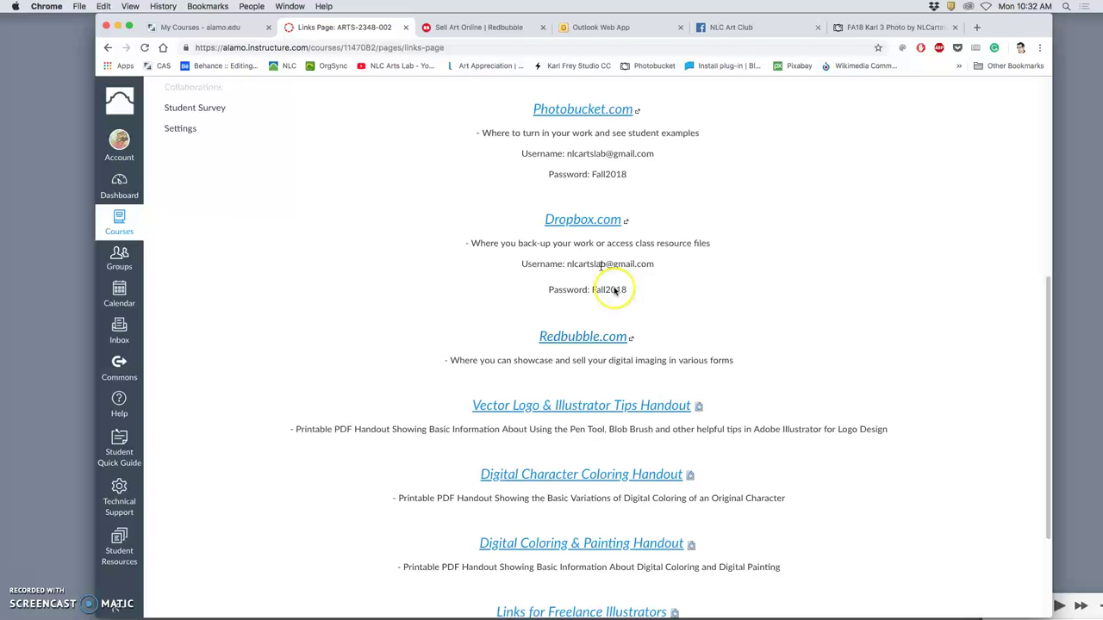
pyautogui.click(463, 28)
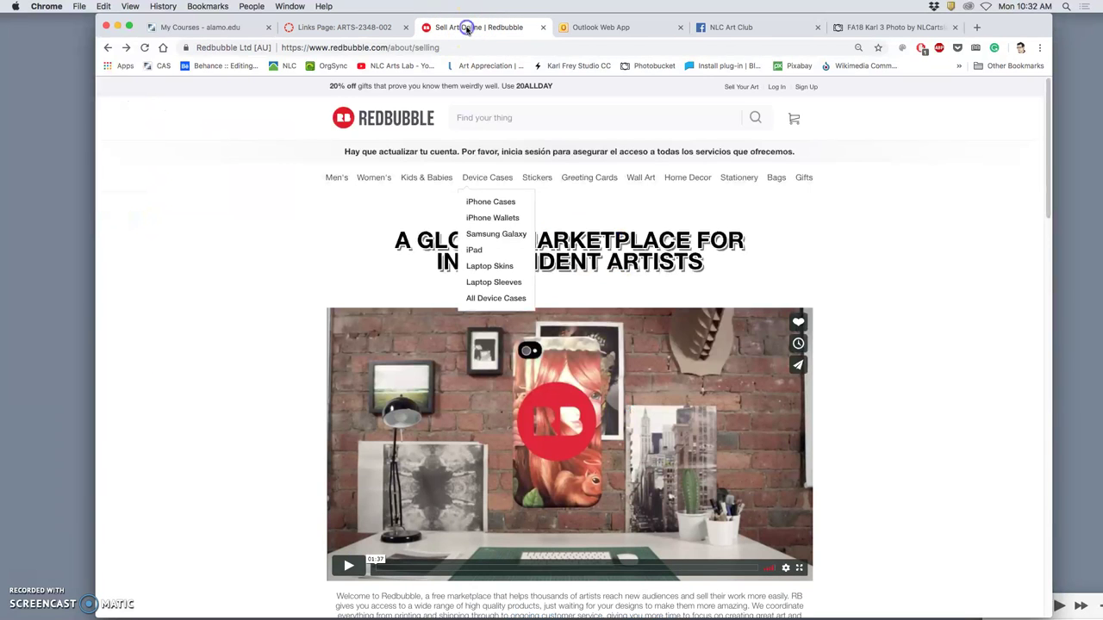
pyautogui.click(777, 89)
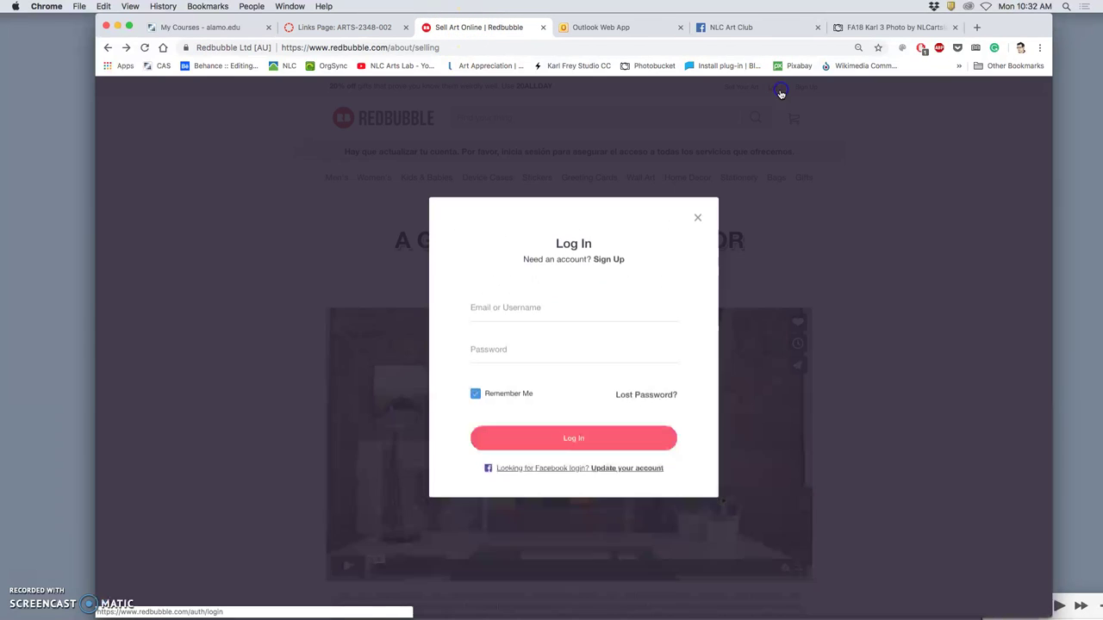
pyautogui.click(583, 434)
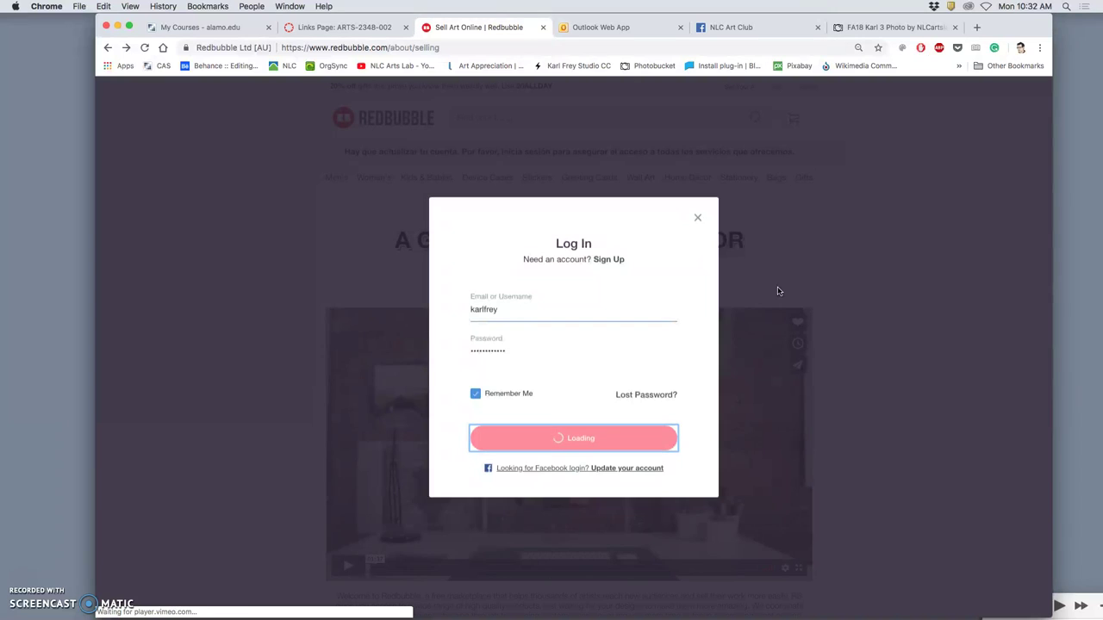
# Step: Choose Dashboard from the avatar menu to view earnings, followers and sales
pyautogui.scroll(-1, 761, 308)
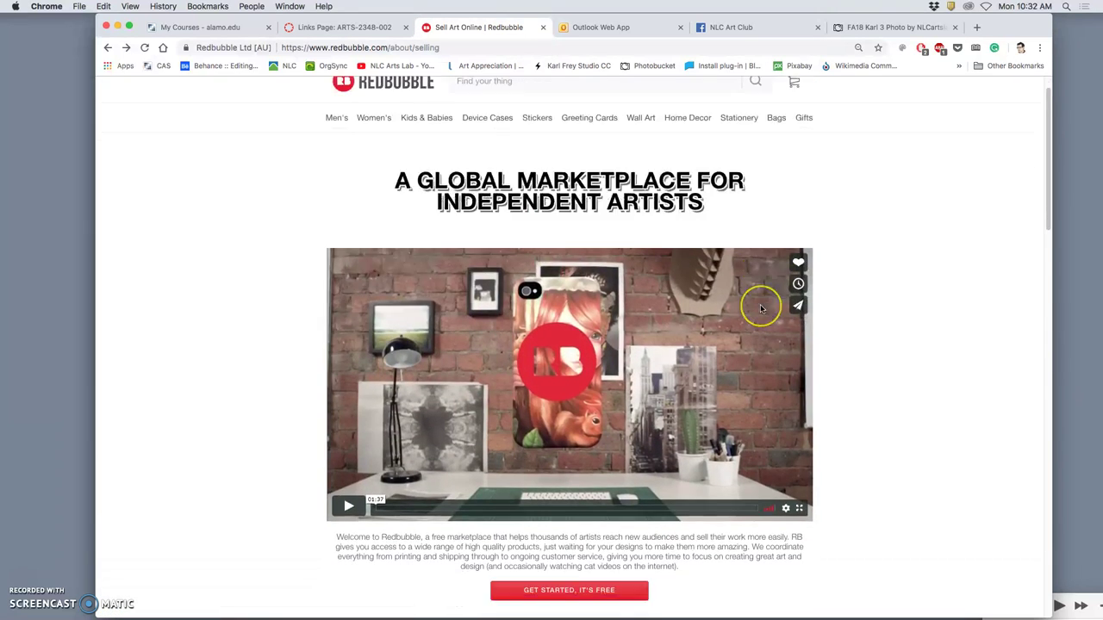
pyautogui.scroll(-2, 761, 309)
pyautogui.scroll(-5, 779, 209)
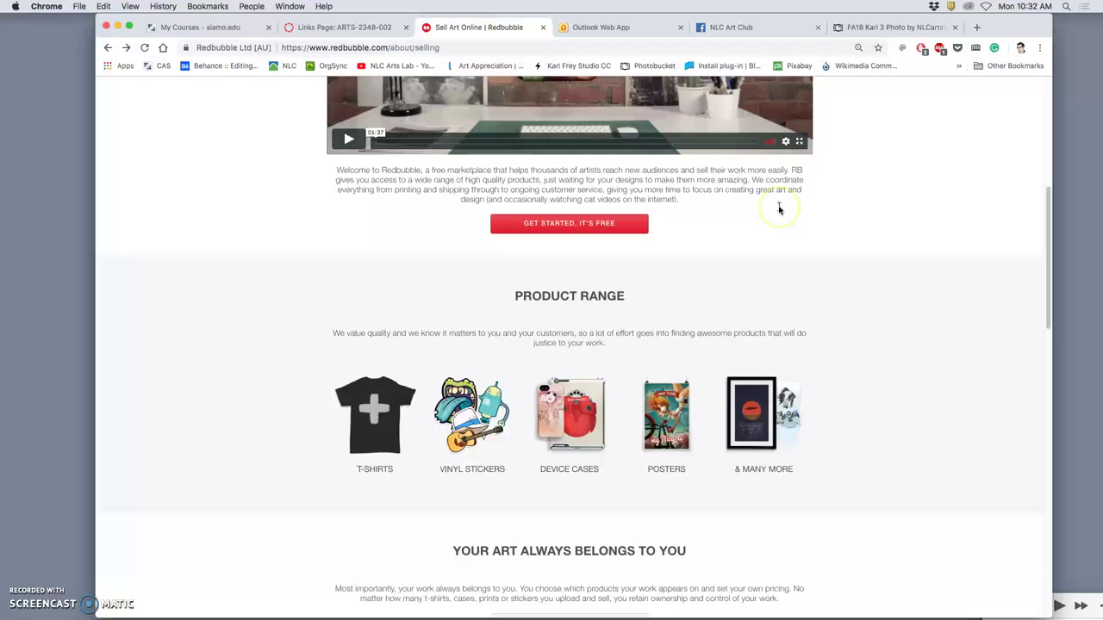
pyautogui.scroll(5, 779, 209)
pyautogui.moveTo(808, 86)
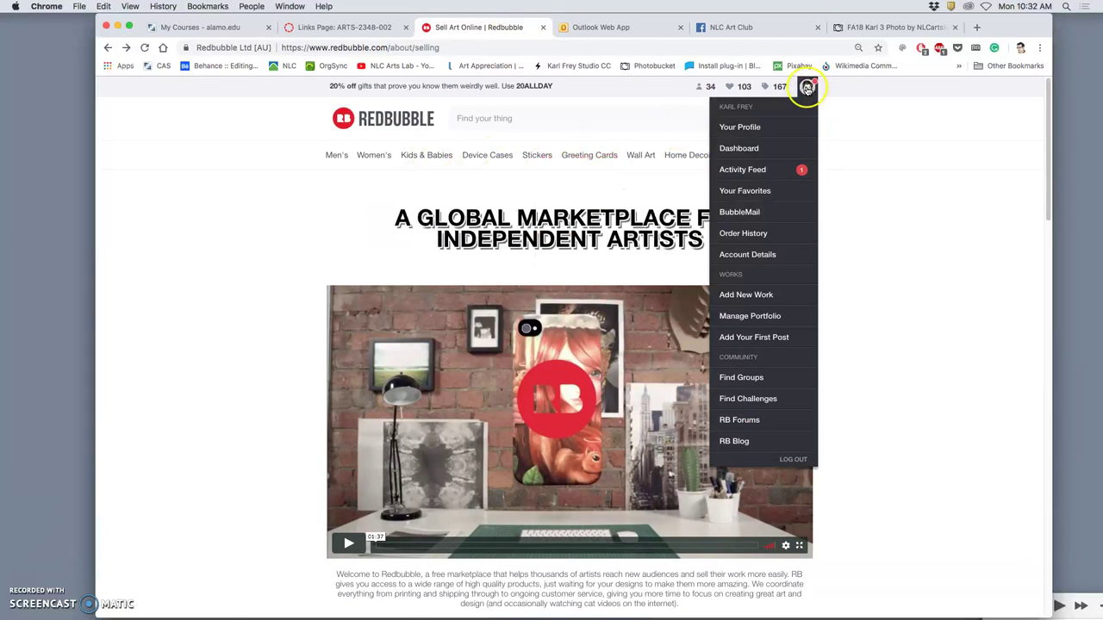
pyautogui.click(742, 150)
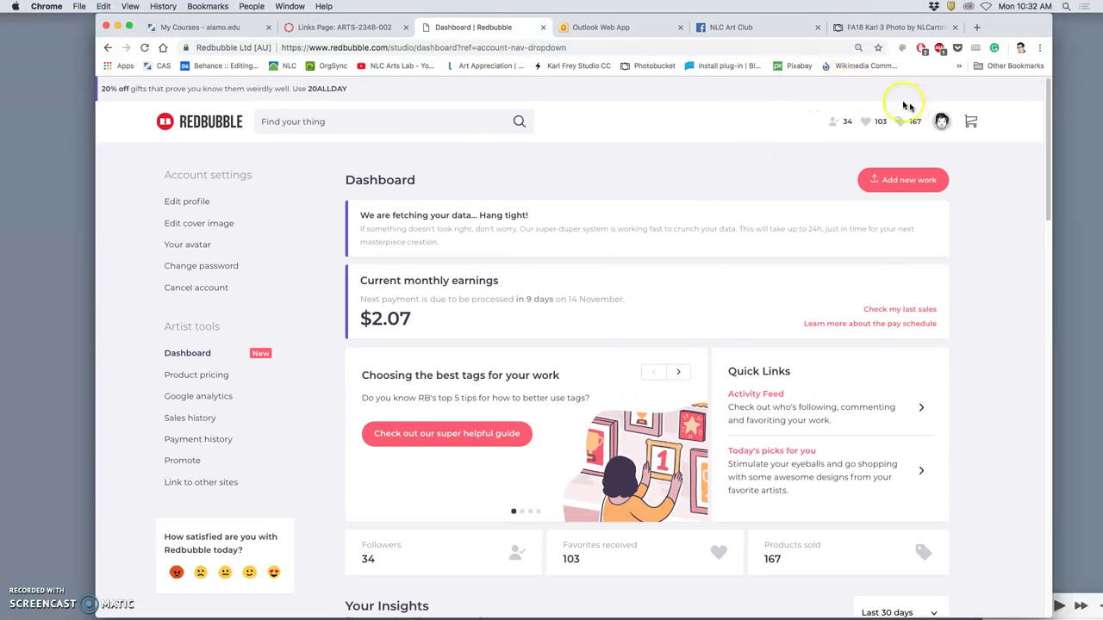
# Step: Open the public profile via the username in the avatar dropdown and scroll through it
pyautogui.click(941, 122)
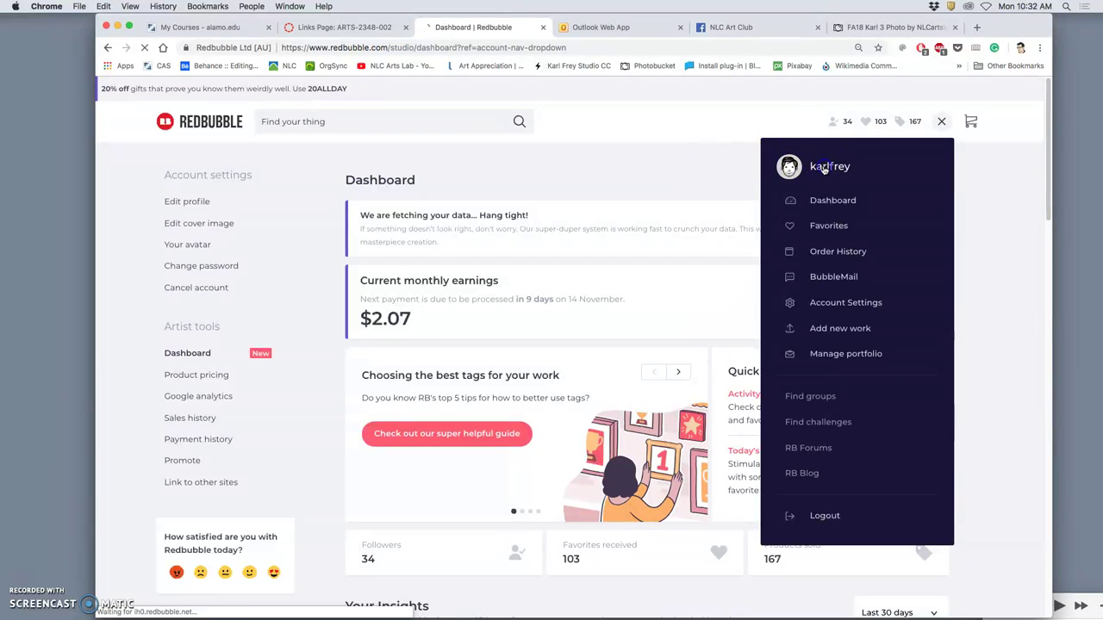
pyautogui.click(819, 166)
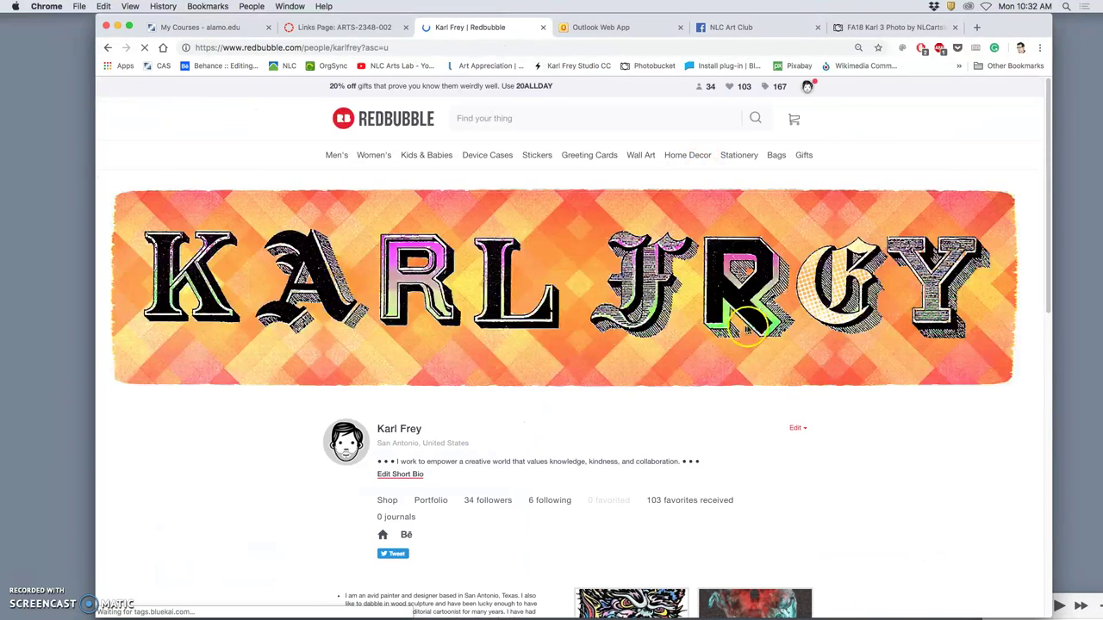
pyautogui.scroll(-3, 780, 324)
pyautogui.scroll(-5, 784, 325)
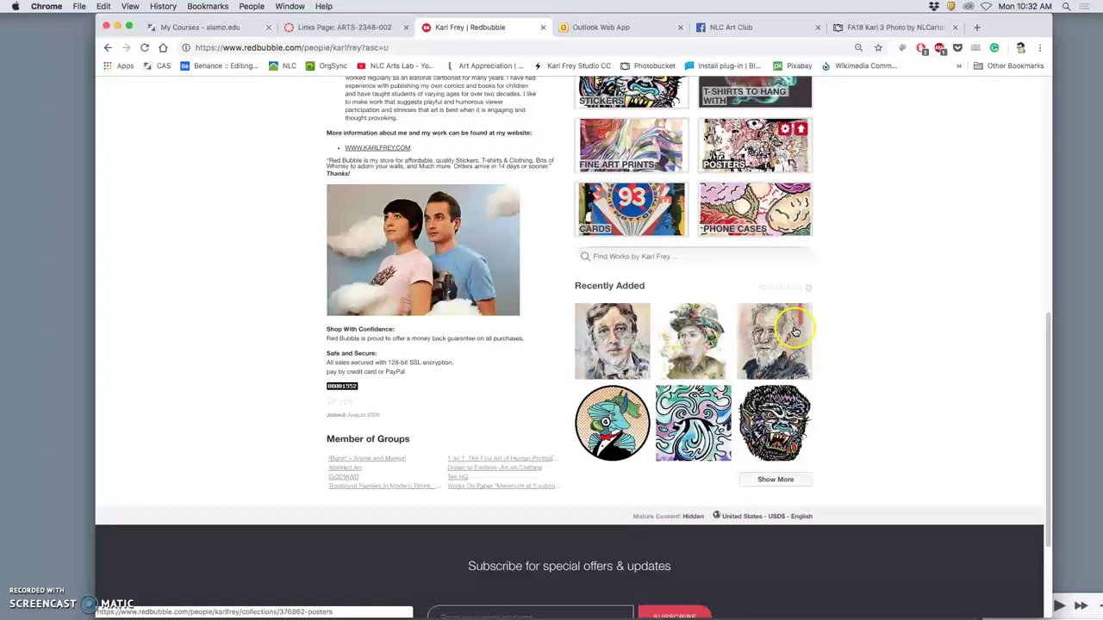
pyautogui.scroll(10, 789, 328)
pyautogui.scroll(-2, 795, 332)
pyautogui.scroll(-2, 794, 330)
pyautogui.scroll(4, 792, 329)
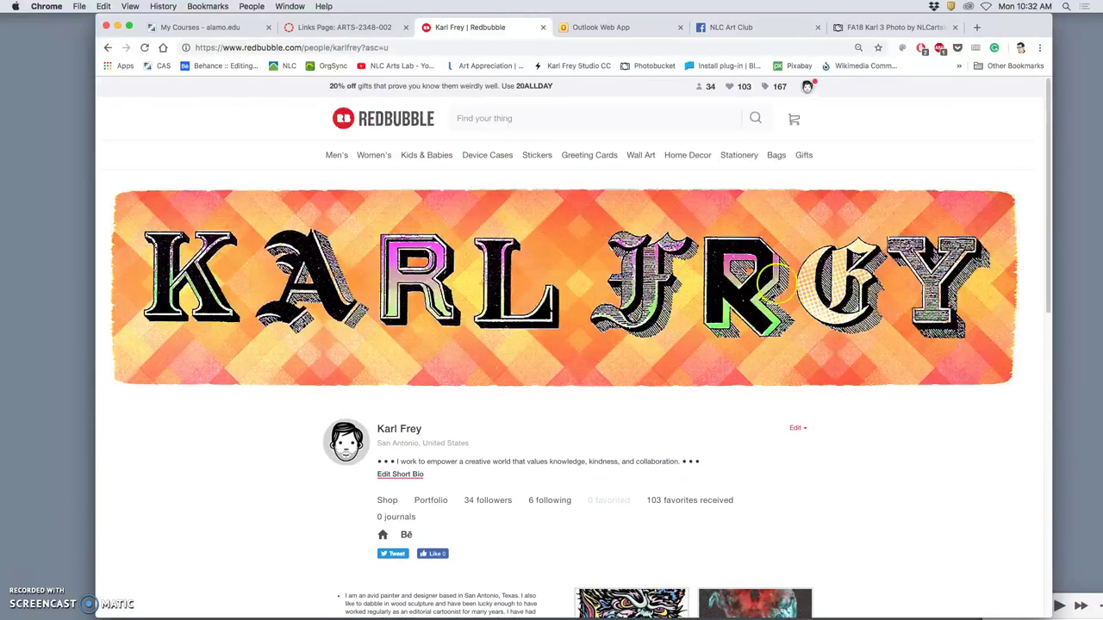
# Step: Open Chrome's History menu and close it without visiting any page
pyautogui.click(163, 6)
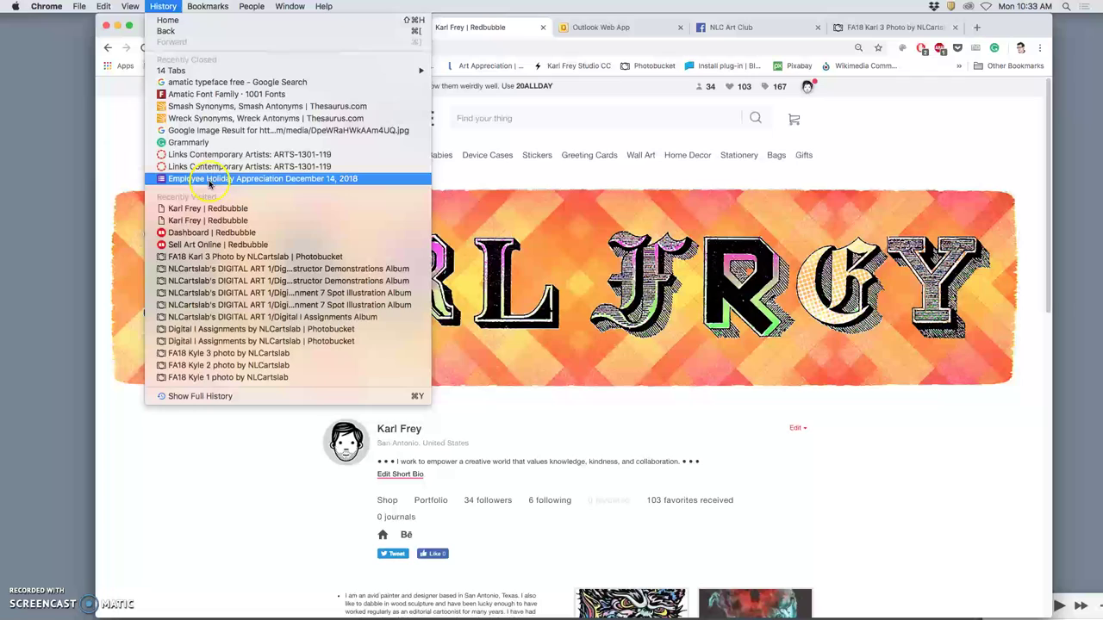
pyautogui.click(589, 153)
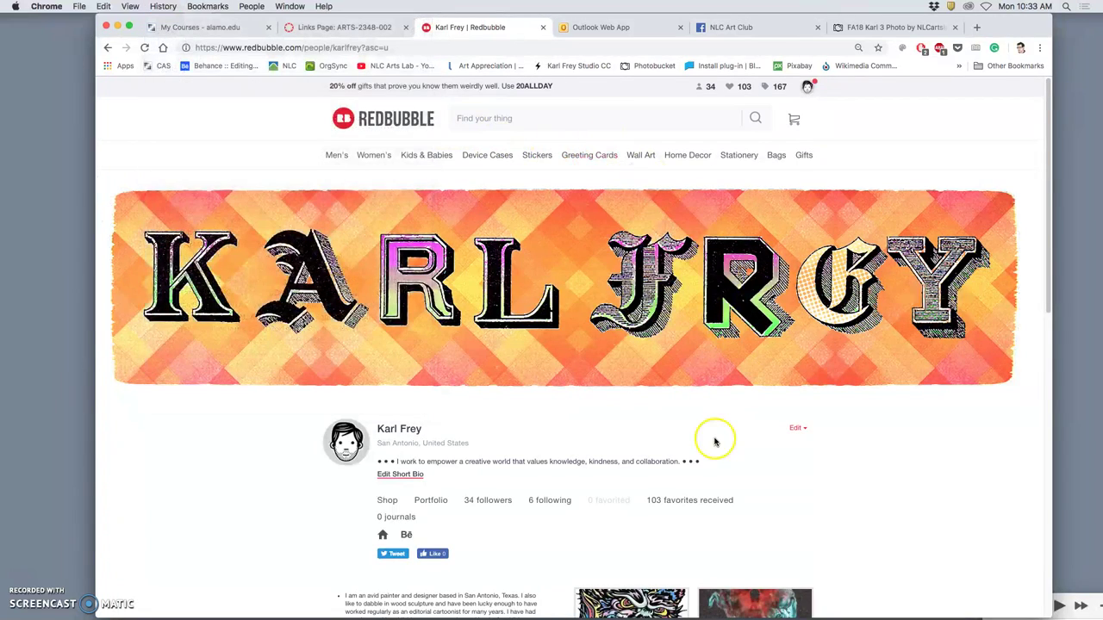
pyautogui.scroll(-1, 702, 439)
# Step: Open the followed artist's profile from the People you follow list
pyautogui.click(546, 473)
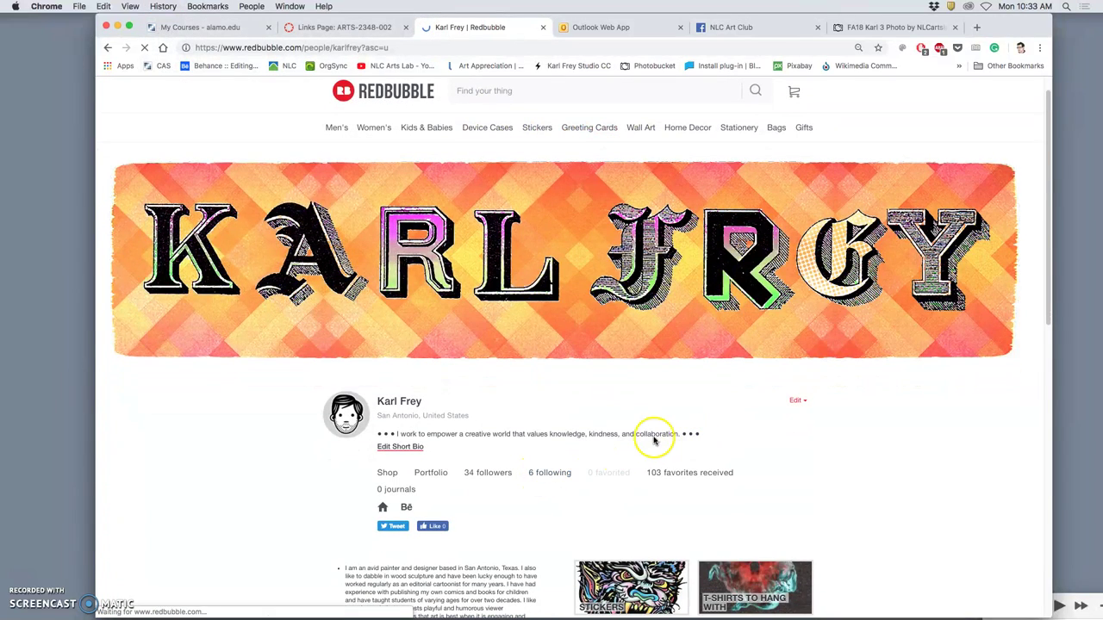
pyautogui.scroll(-5, 658, 431)
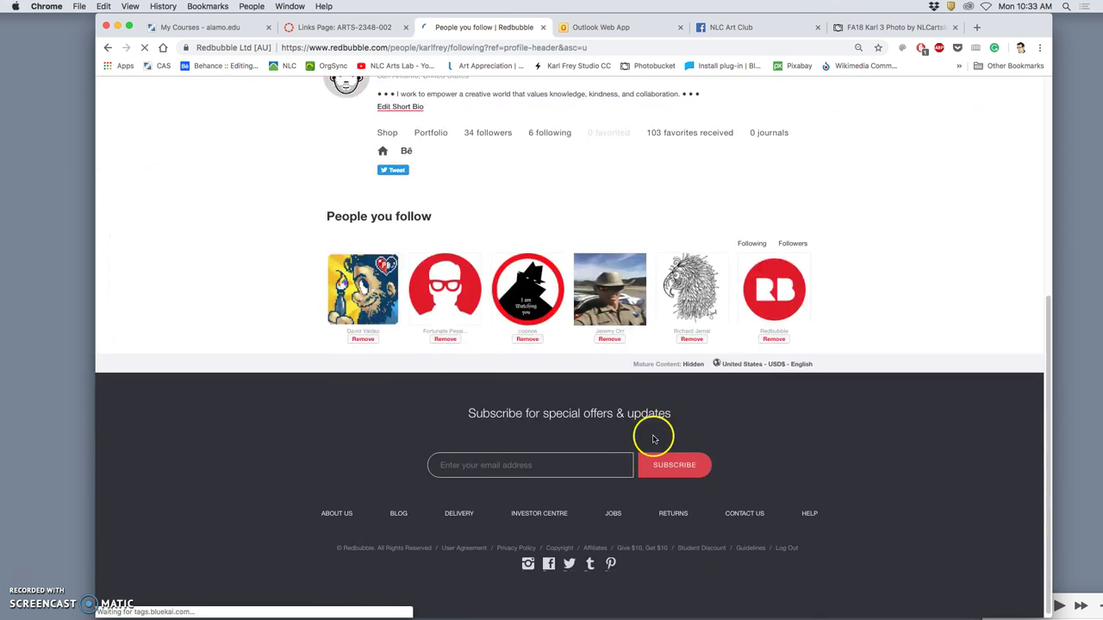
pyautogui.click(360, 310)
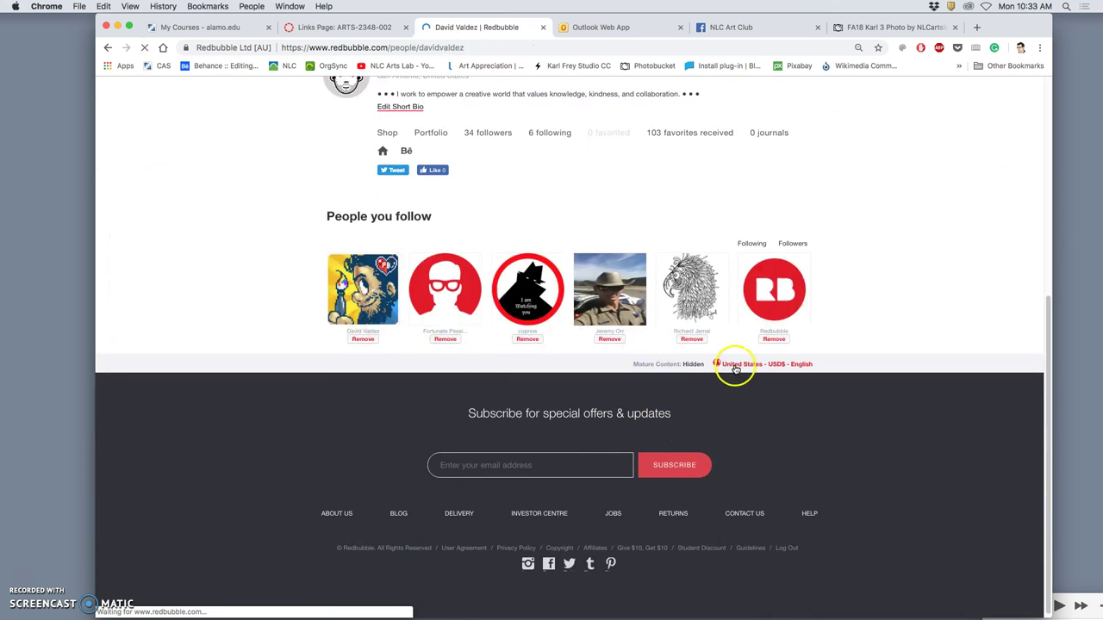
# Step: Open the artist's Binding of Isaac collection of T-shirt designs
pyautogui.scroll(-4, 859, 410)
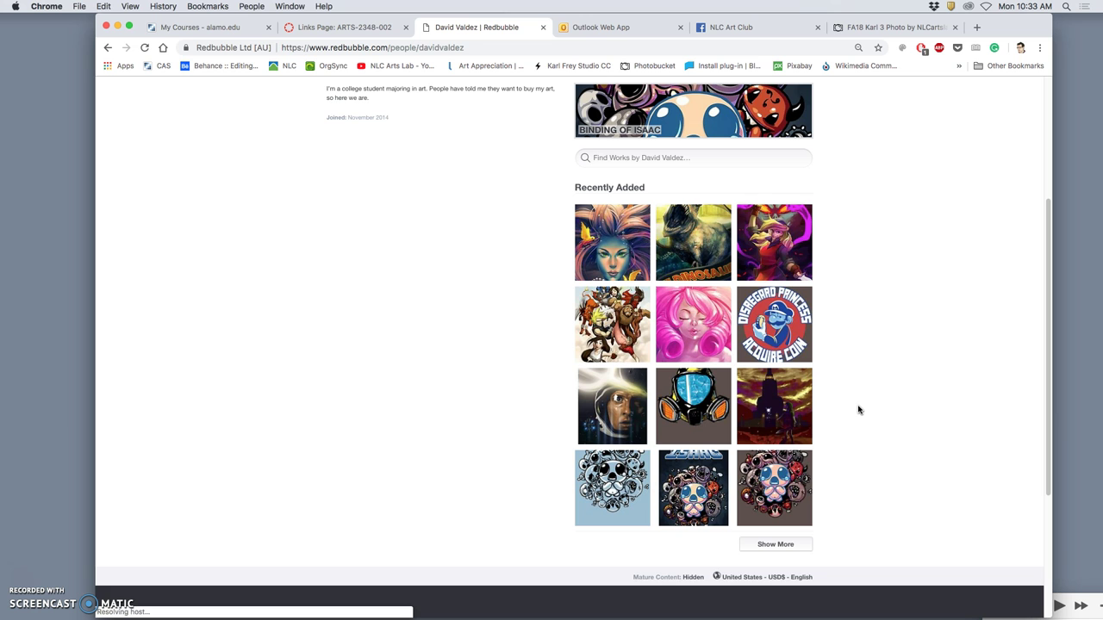
pyautogui.scroll(-1, 854, 411)
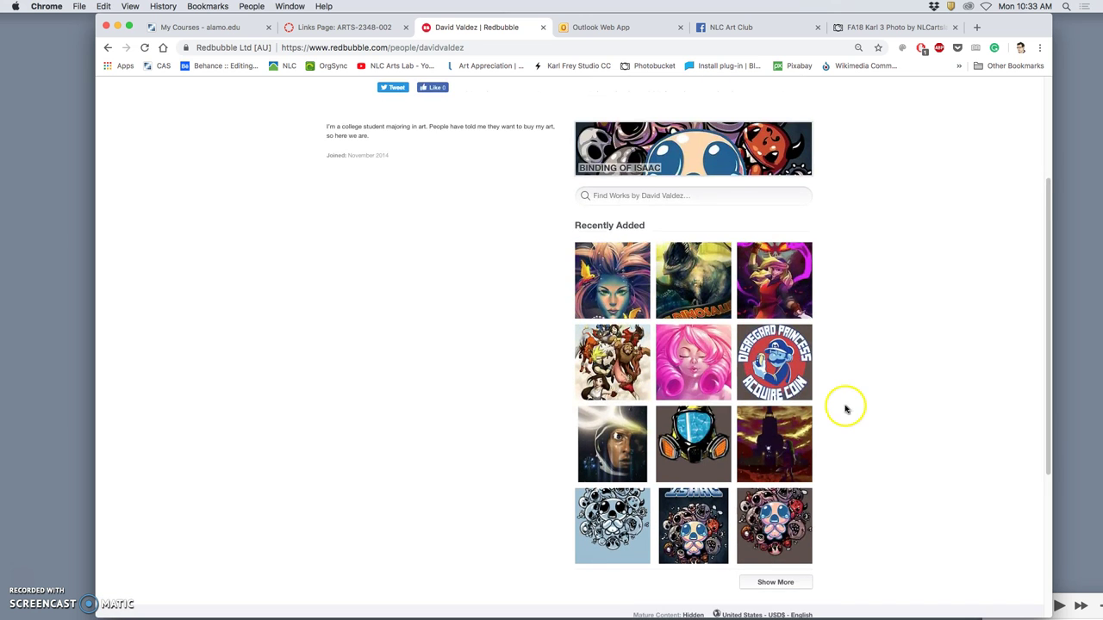
pyautogui.scroll(2, 845, 409)
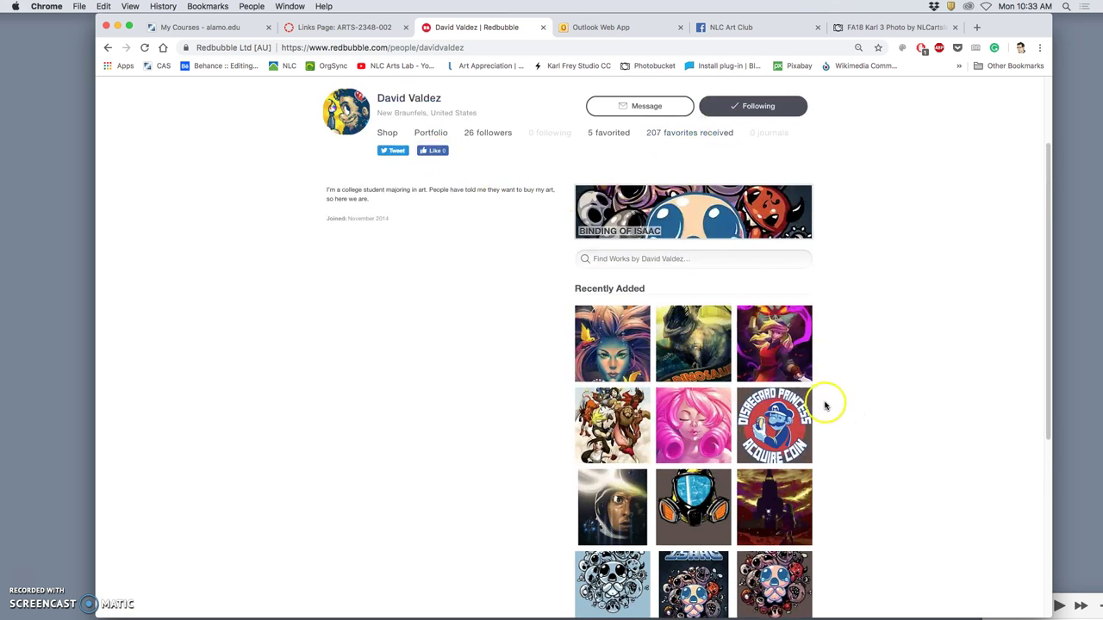
pyautogui.scroll(3, 827, 400)
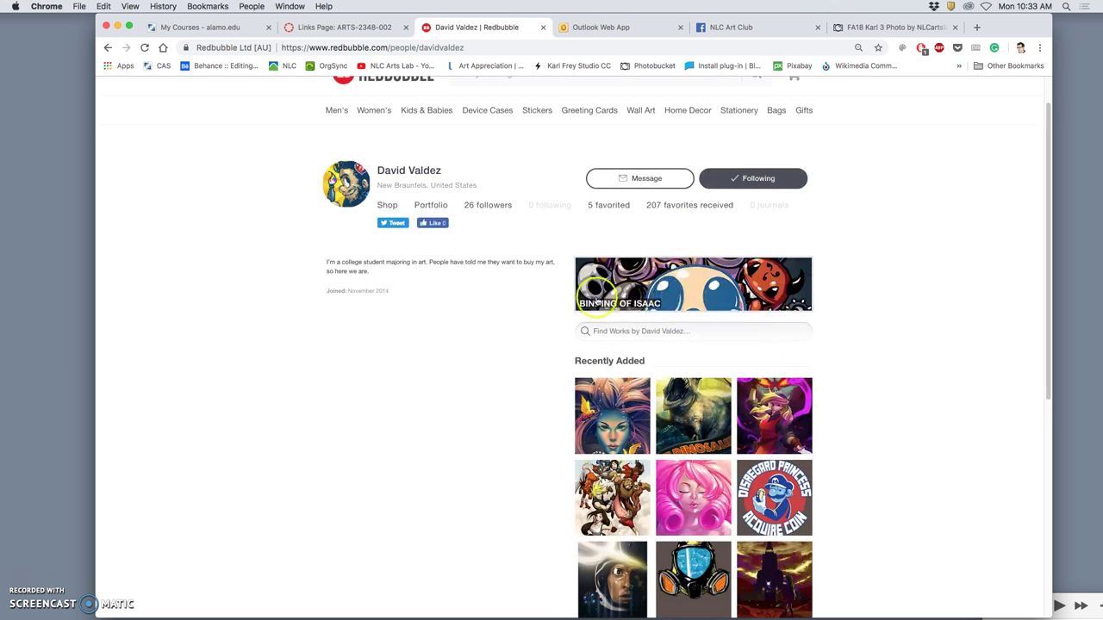
pyautogui.scroll(1, 708, 279)
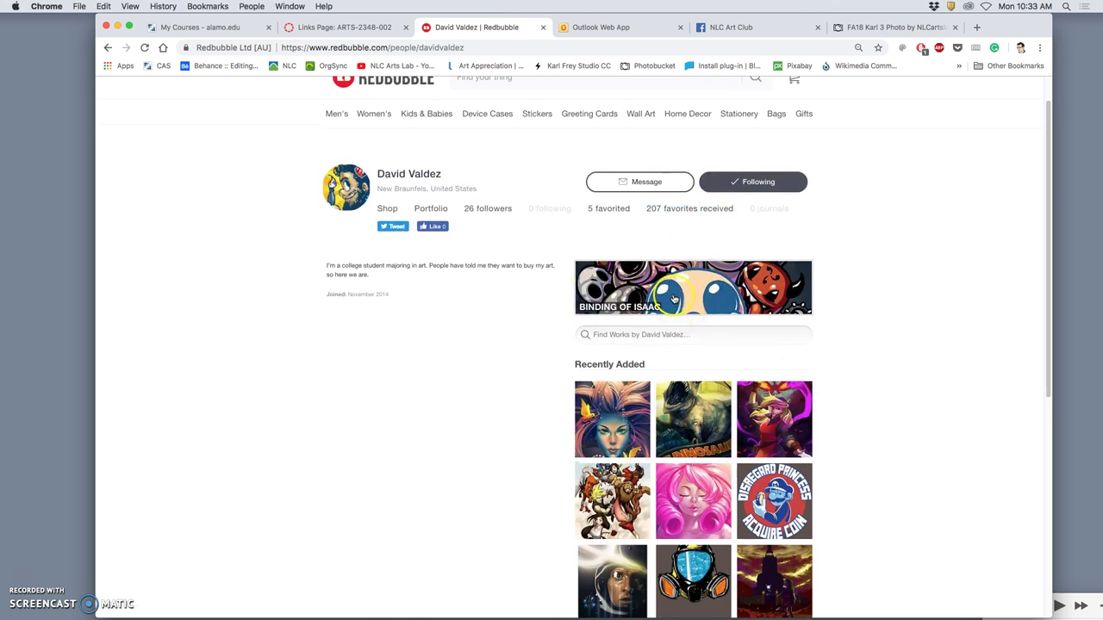
pyautogui.click(674, 299)
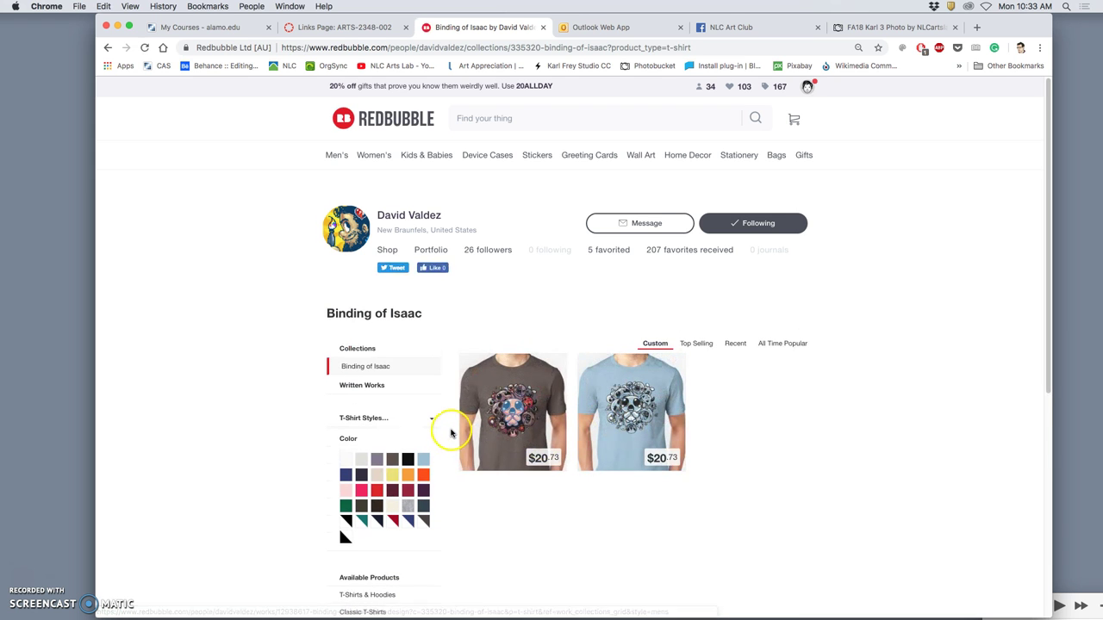
# Step: Sort the Binding of Isaac collection by Top Selling, All Time Popular, then Recent
pyautogui.scroll(-1, 450, 431)
pyautogui.scroll(-1, 449, 433)
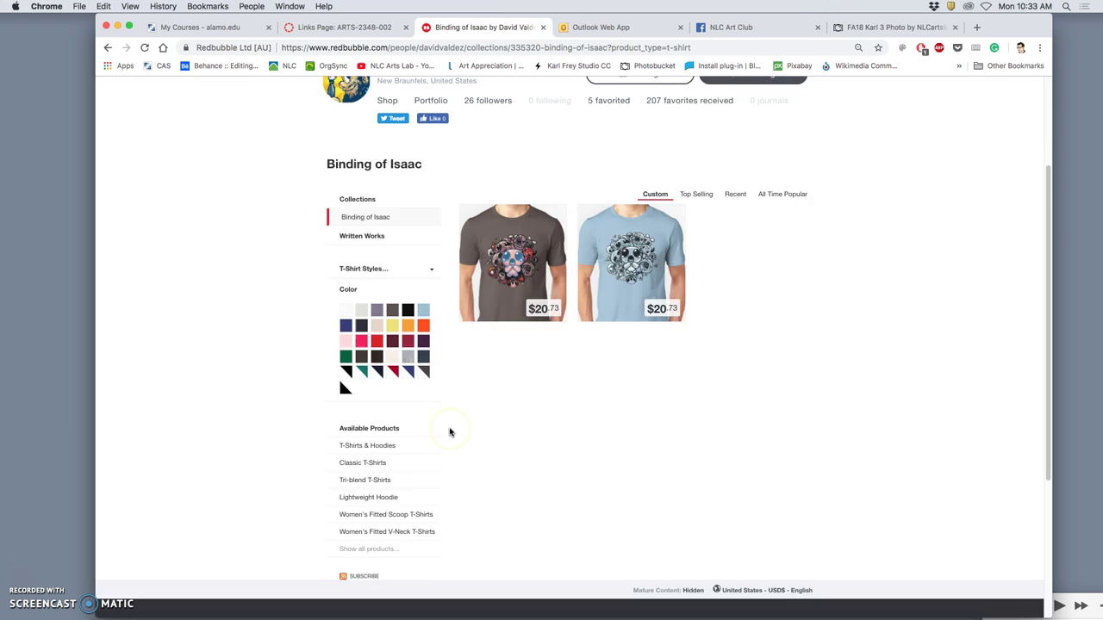
pyautogui.click(697, 255)
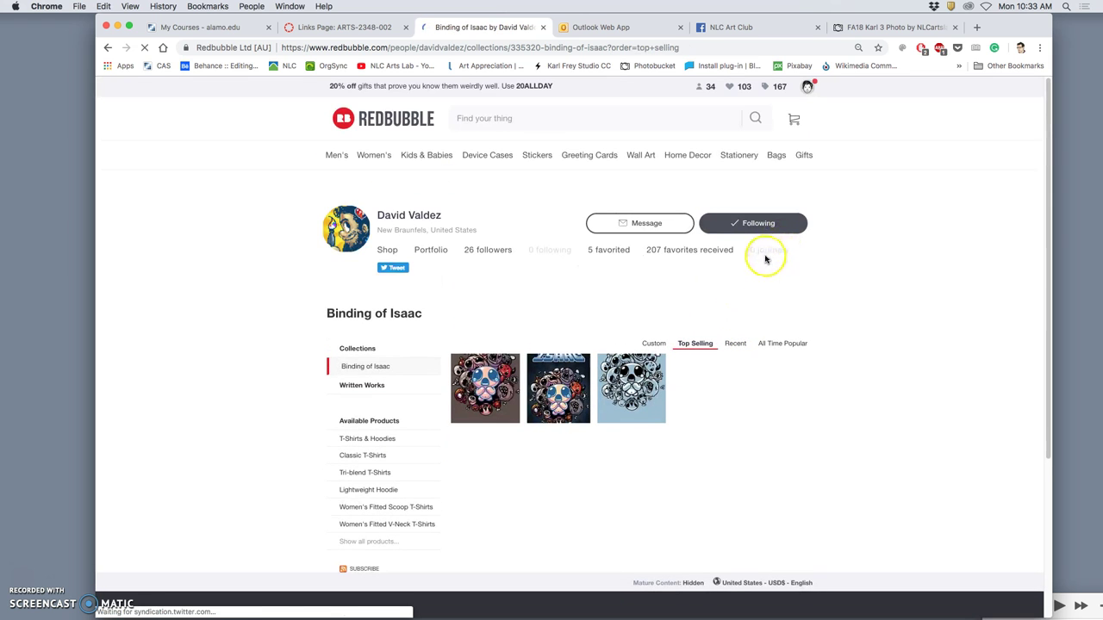
pyautogui.click(782, 344)
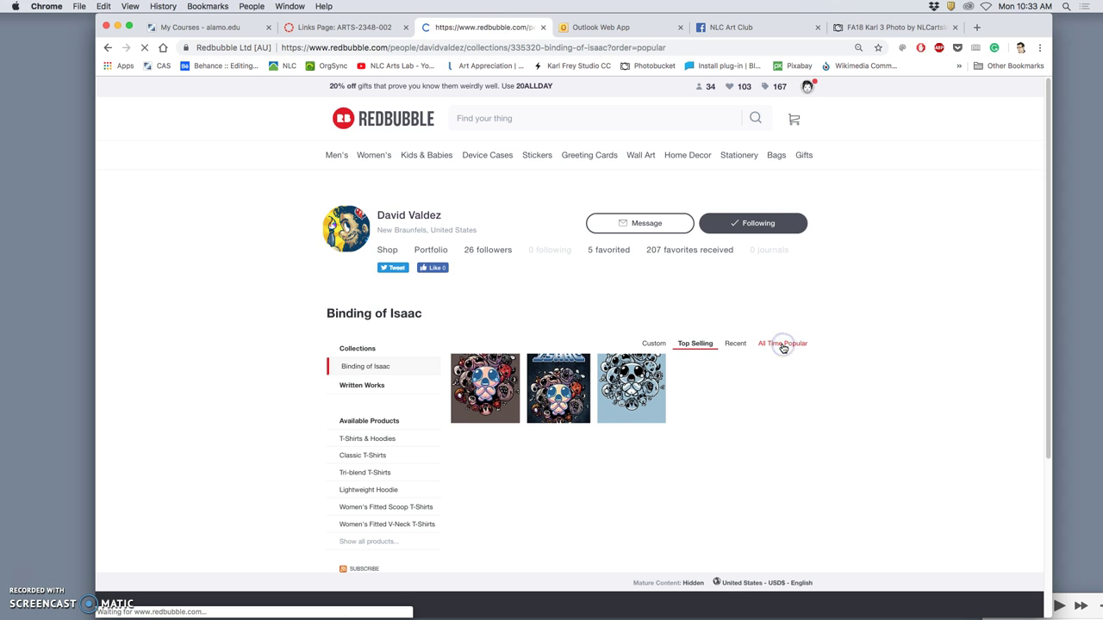
pyautogui.click(732, 344)
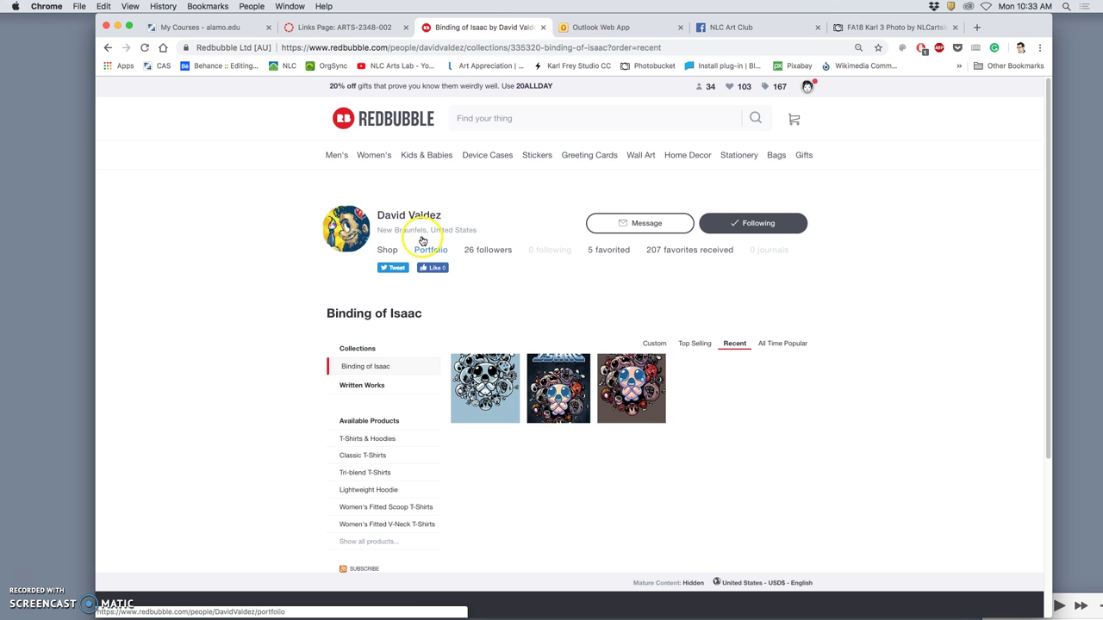
# Step: Return to the artist's profile and open Disregard Princess Acquire Coin from Recently Added
pyautogui.click(396, 216)
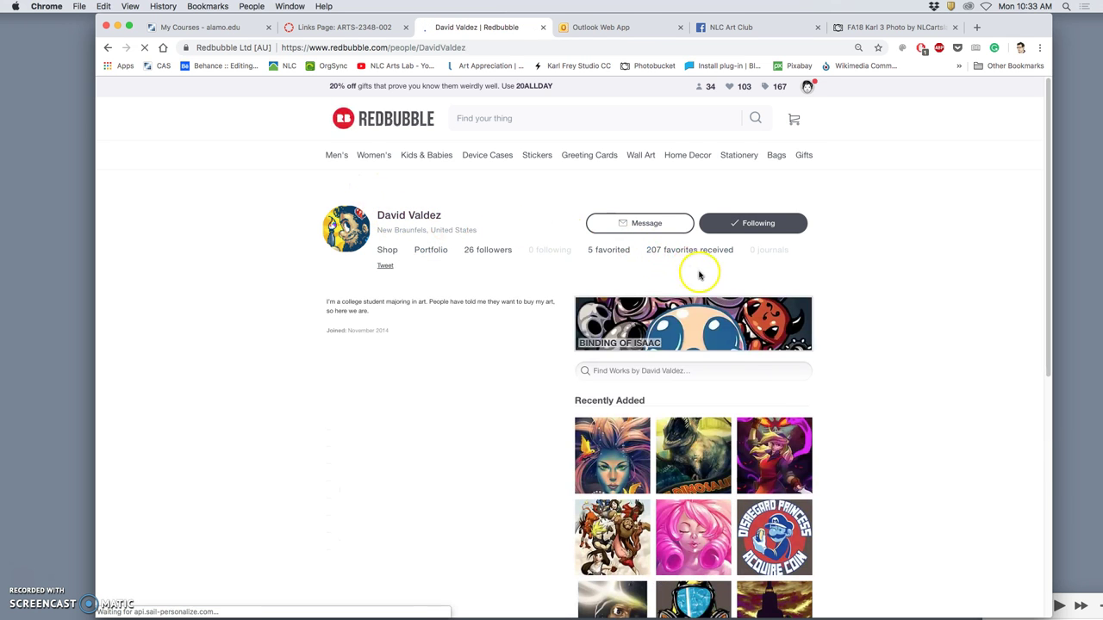
pyautogui.scroll(-5, 765, 394)
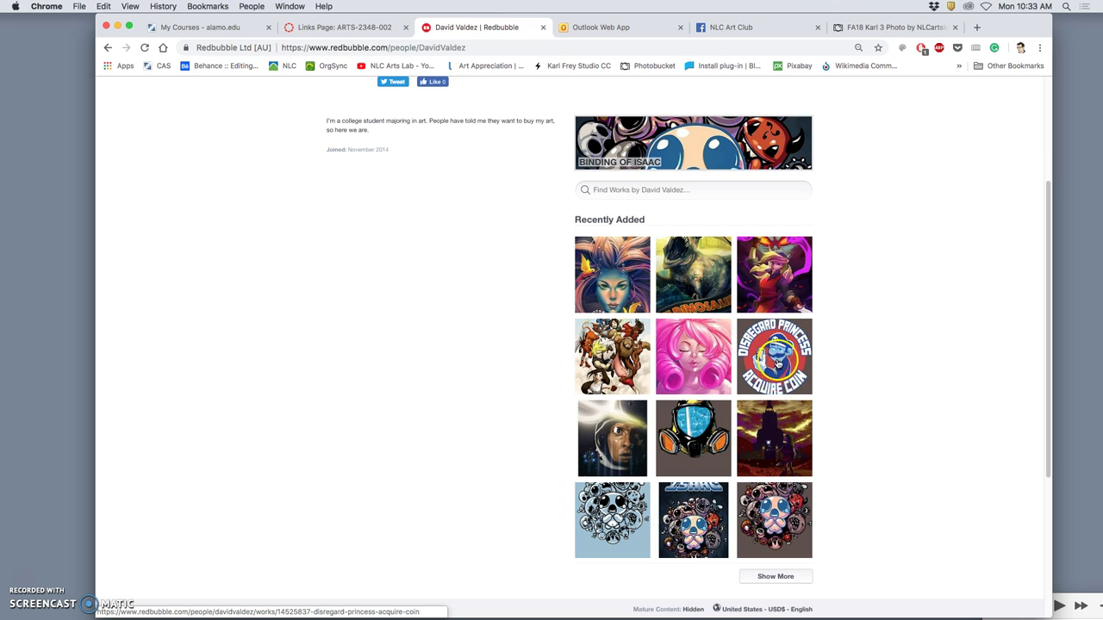
pyautogui.click(769, 358)
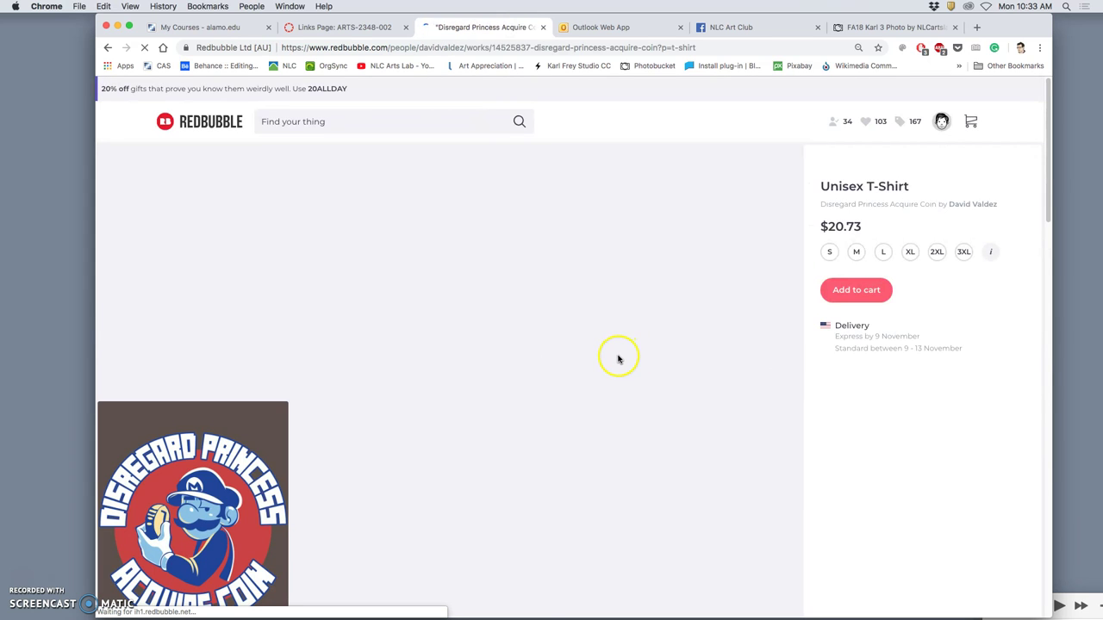
# Step: Scroll through the $20.73 Disregard Princess Acquire Coin unisex T-shirt page
pyautogui.scroll(-2, 608, 359)
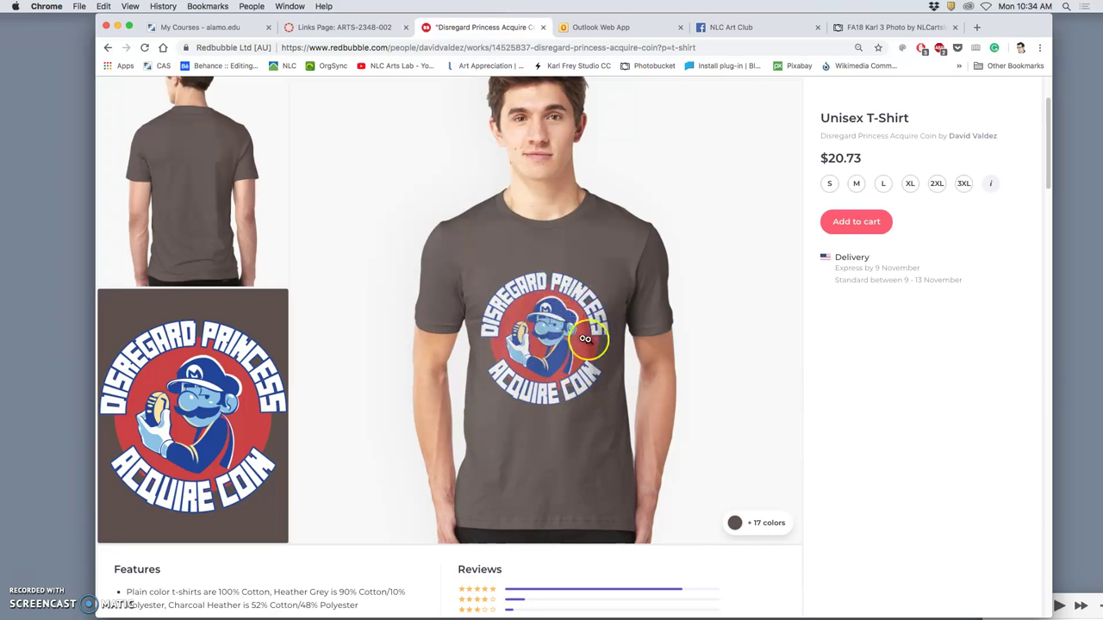
pyautogui.scroll(2, 789, 242)
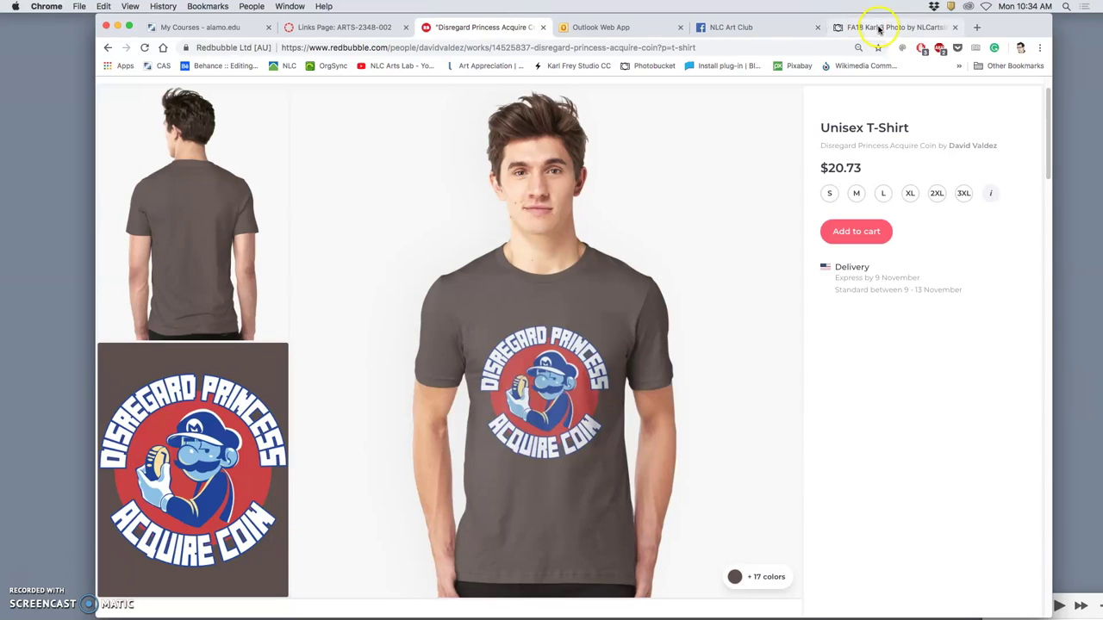
pyautogui.scroll(2, 818, 202)
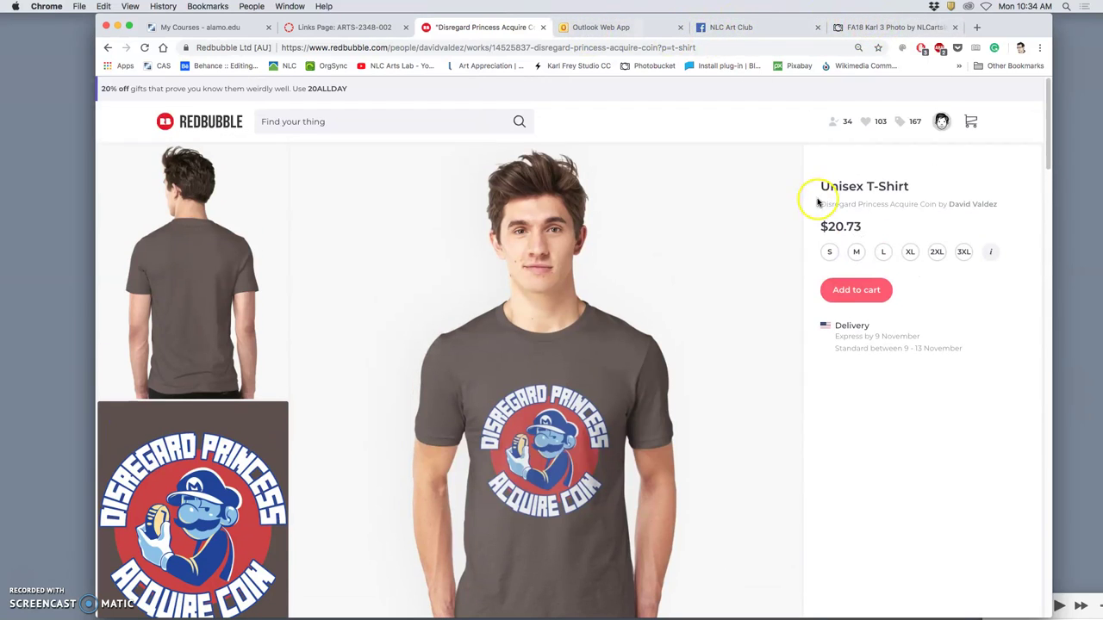
# Step: Choose Add new work and narrow the browser window to expose the desktop
pyautogui.moveTo(944, 125)
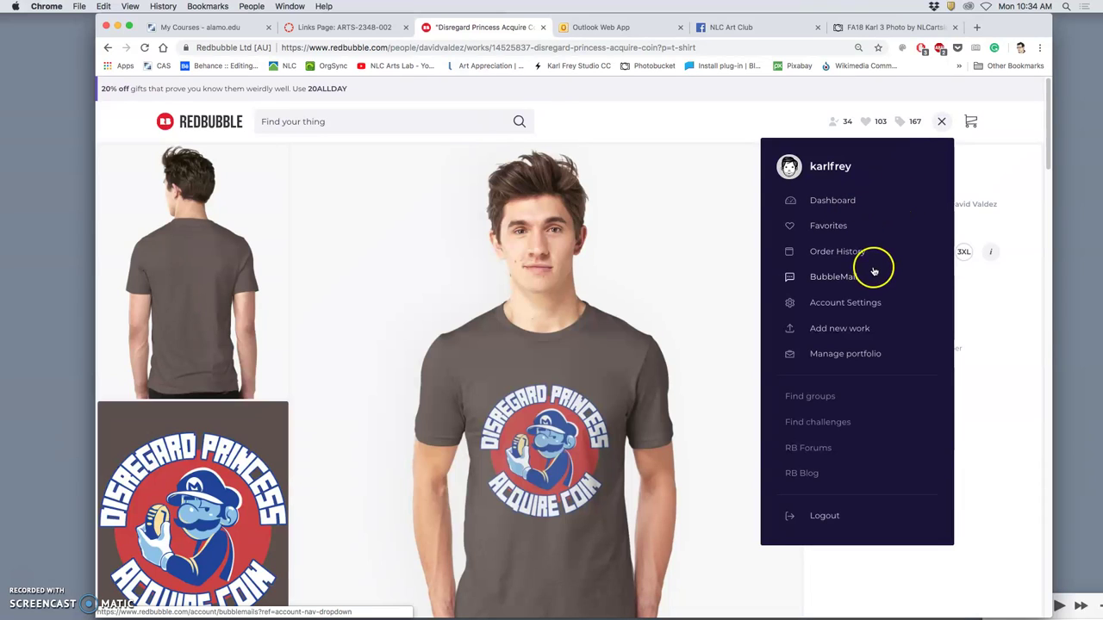
pyautogui.click(840, 328)
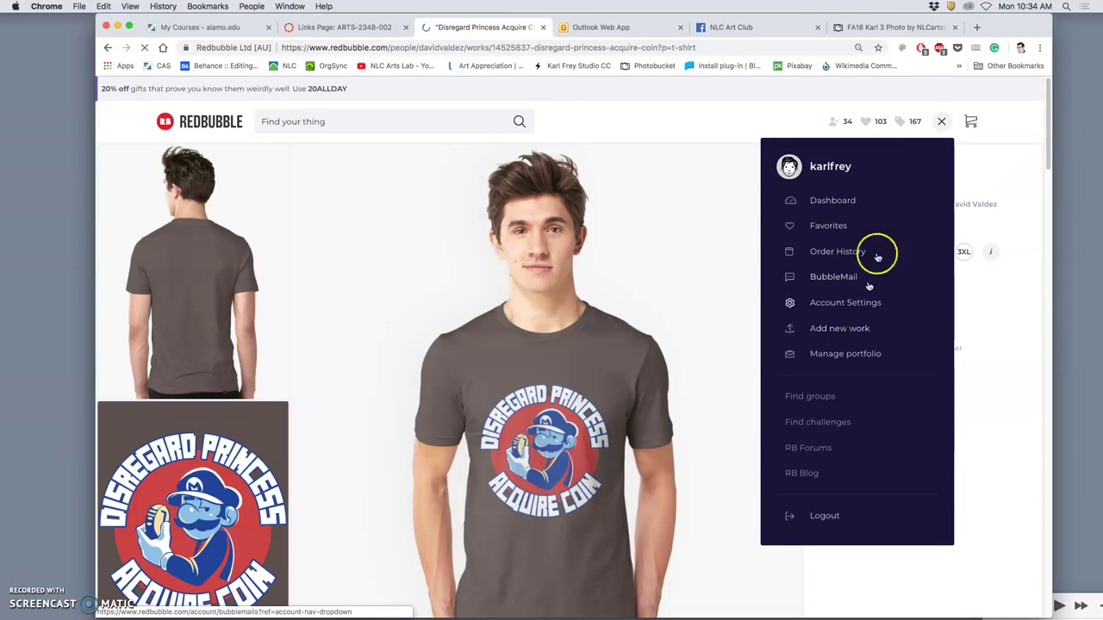
pyautogui.moveTo(984, 40); pyautogui.dragTo(916, 40)
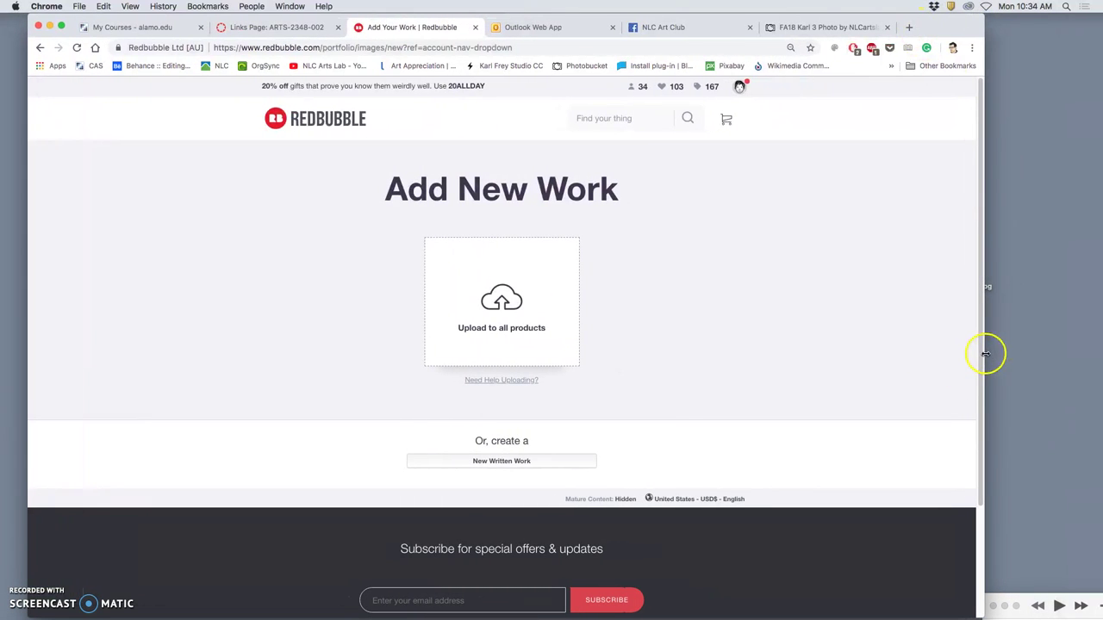
pyautogui.moveTo(985, 353); pyautogui.dragTo(867, 354)
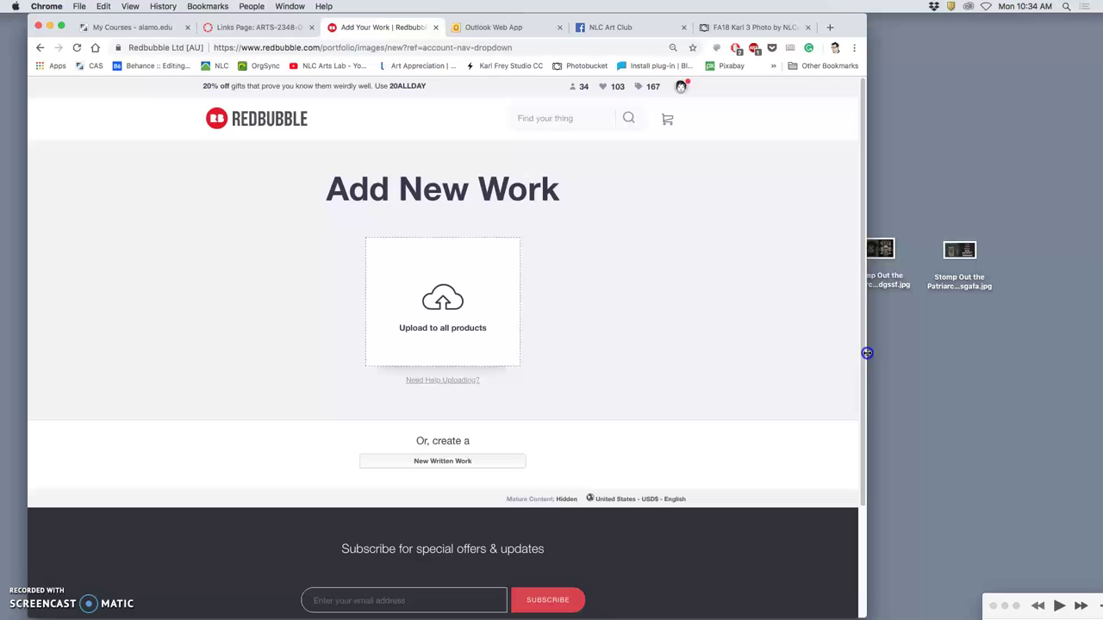
# Step: Drag the coloured pony PNG from Documents > Assignment #7 onto Upload to all products
pyautogui.moveTo(866, 608)
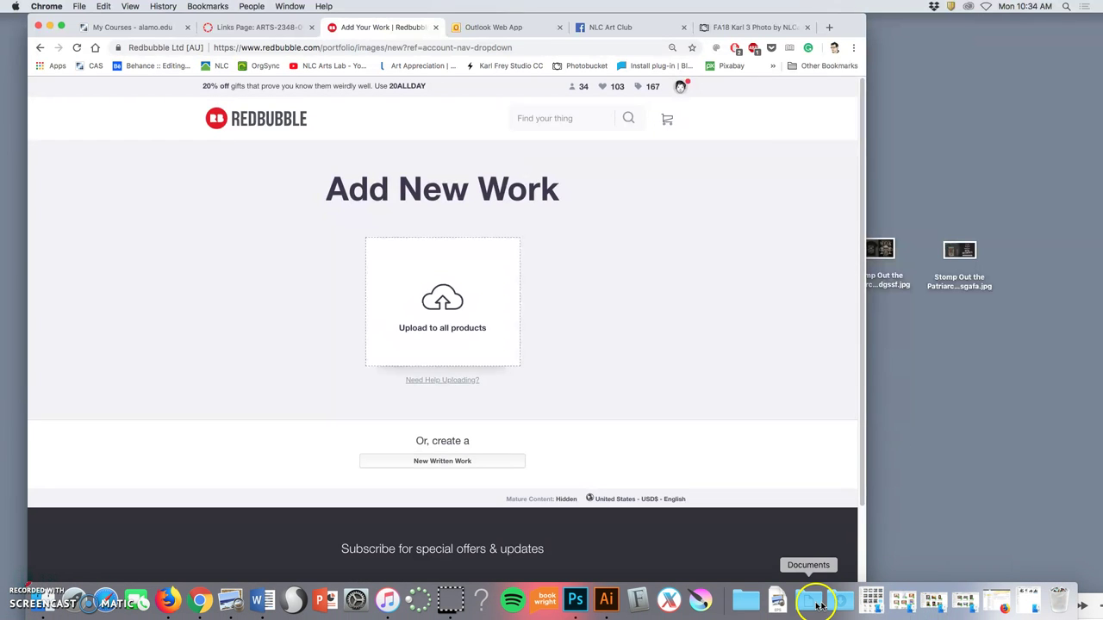
pyautogui.click(814, 606)
pyautogui.click(845, 392)
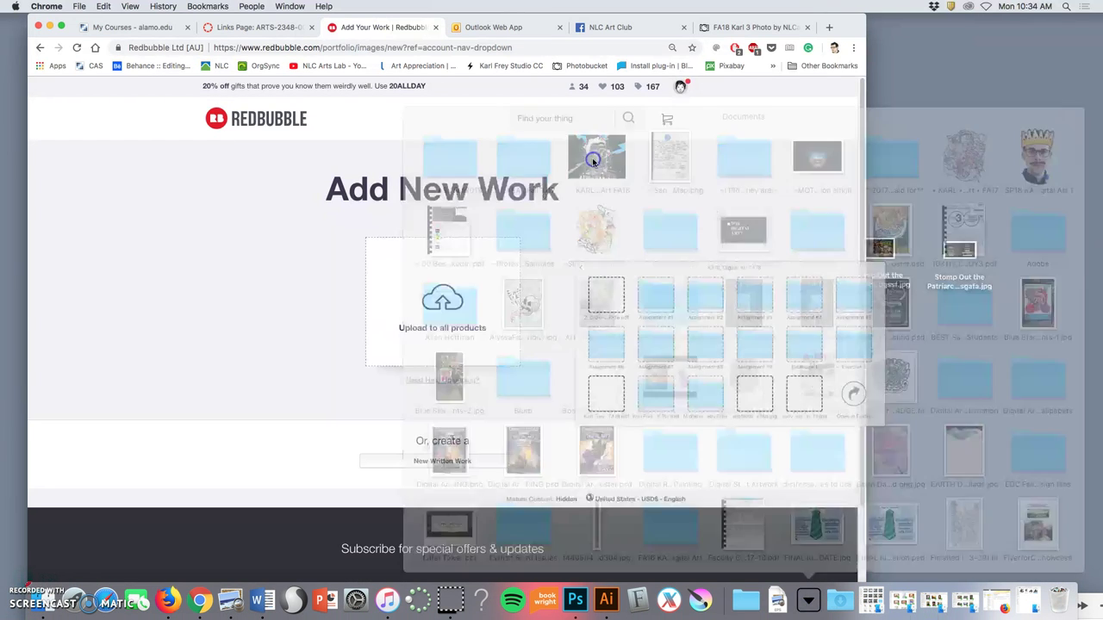
pyautogui.click(769, 463)
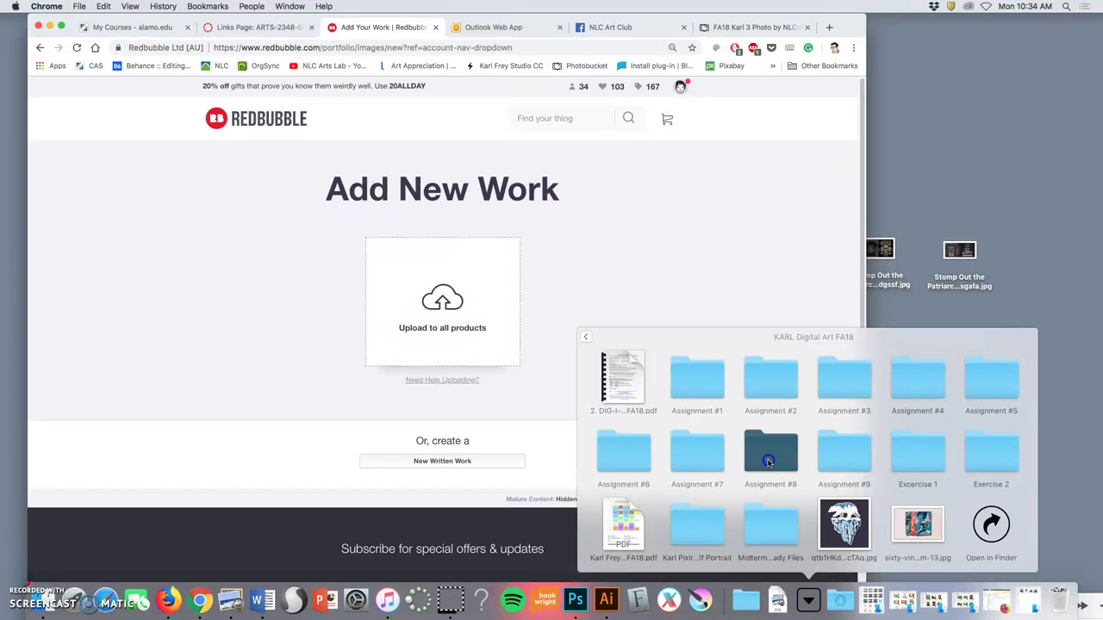
pyautogui.click(658, 413)
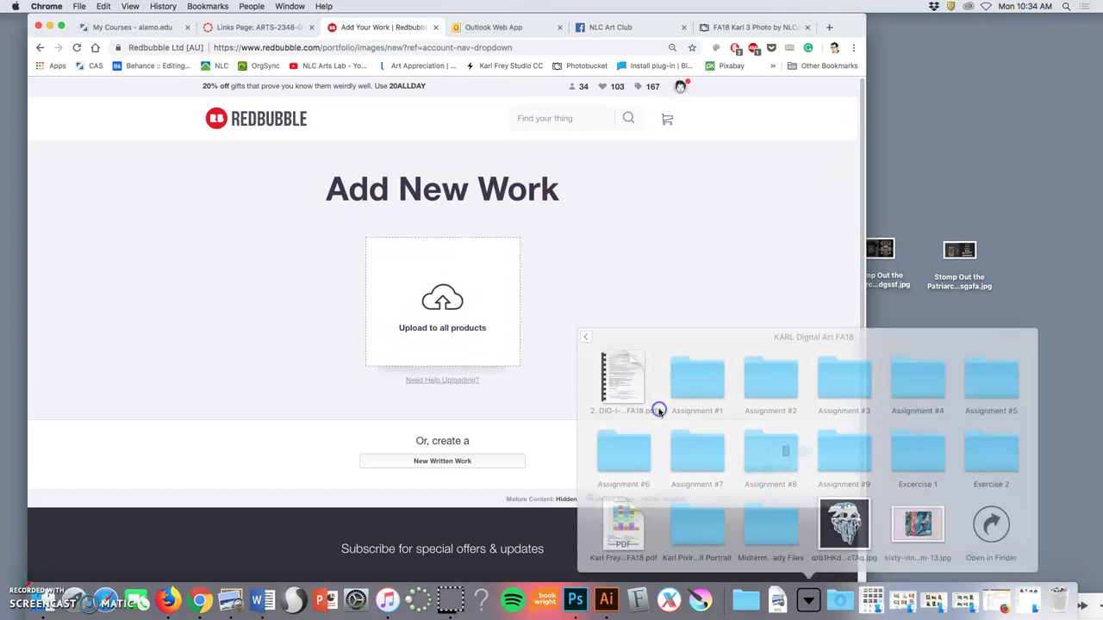
pyautogui.click(696, 451)
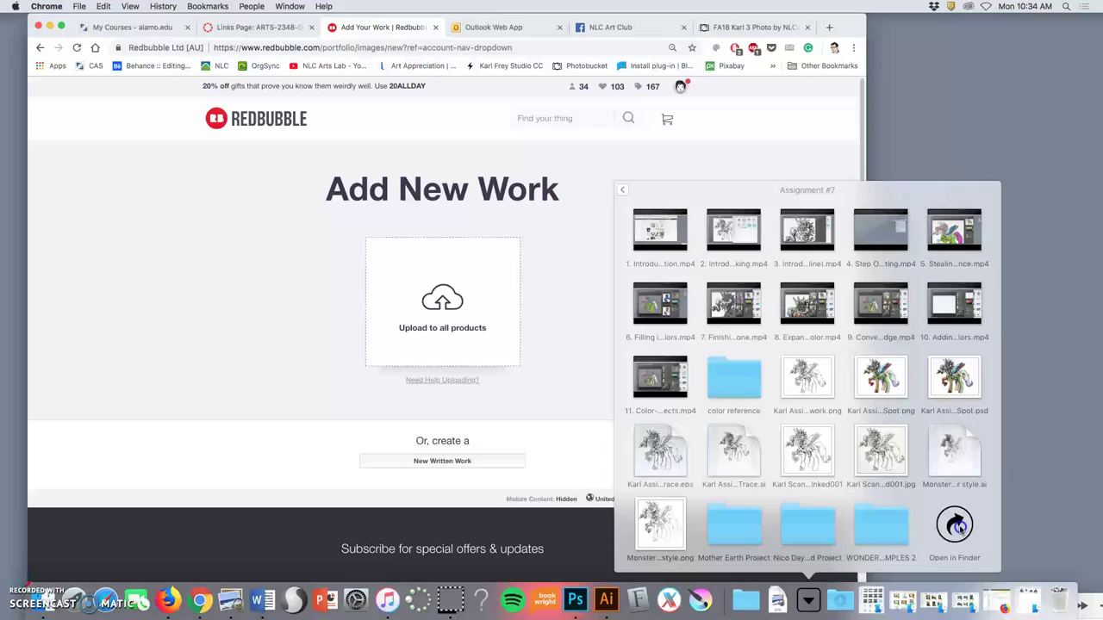
pyautogui.click(956, 528)
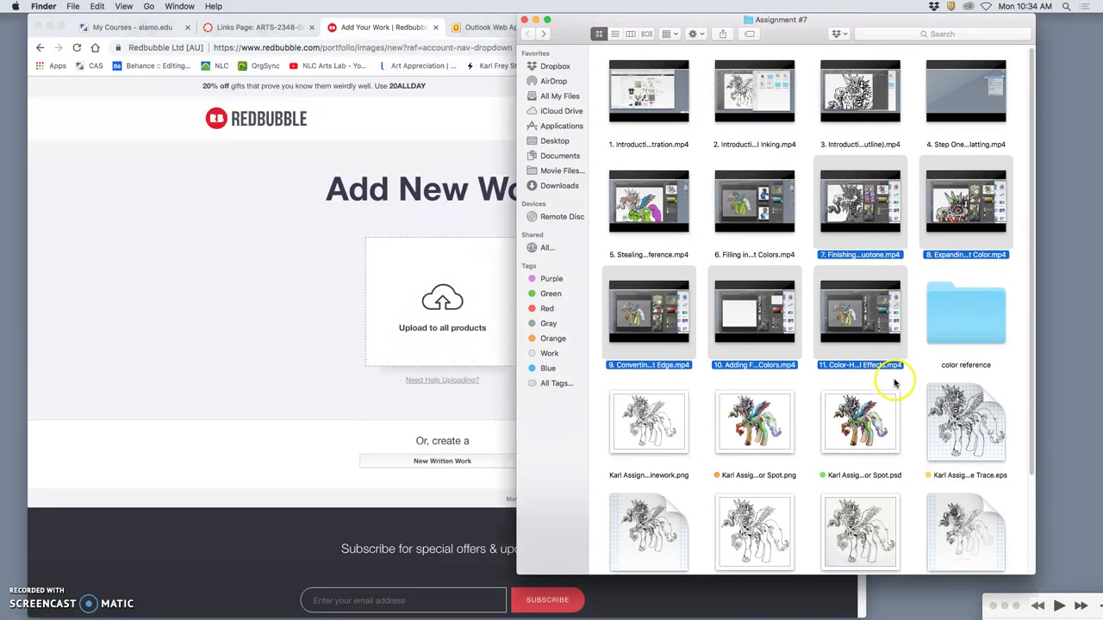
pyautogui.scroll(-1, 861, 388)
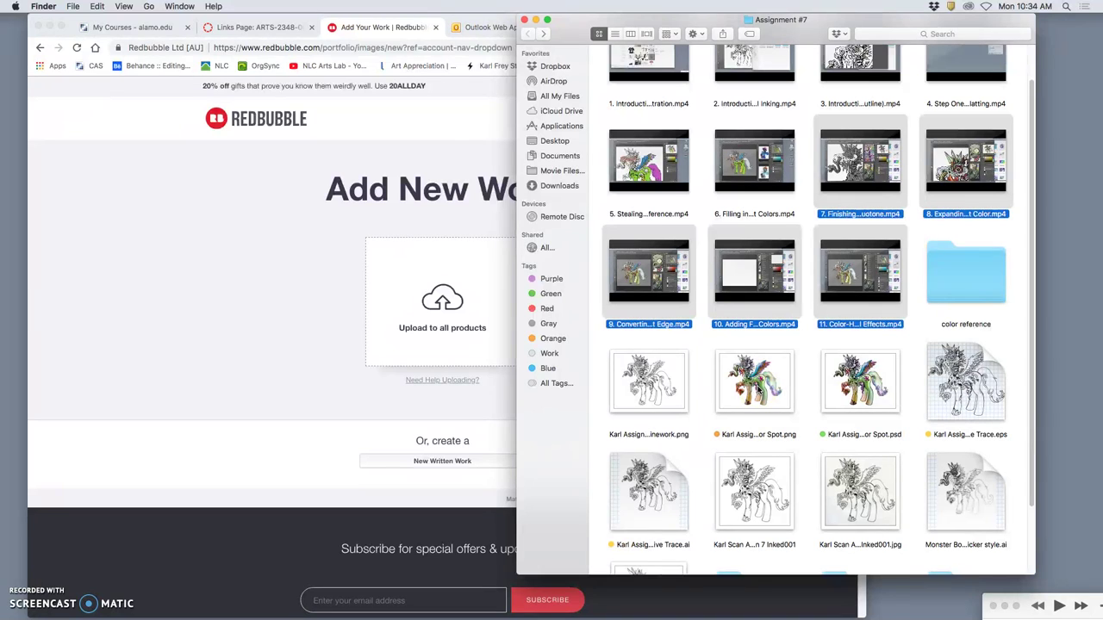
pyautogui.moveTo(754, 379); pyautogui.dragTo(434, 311)
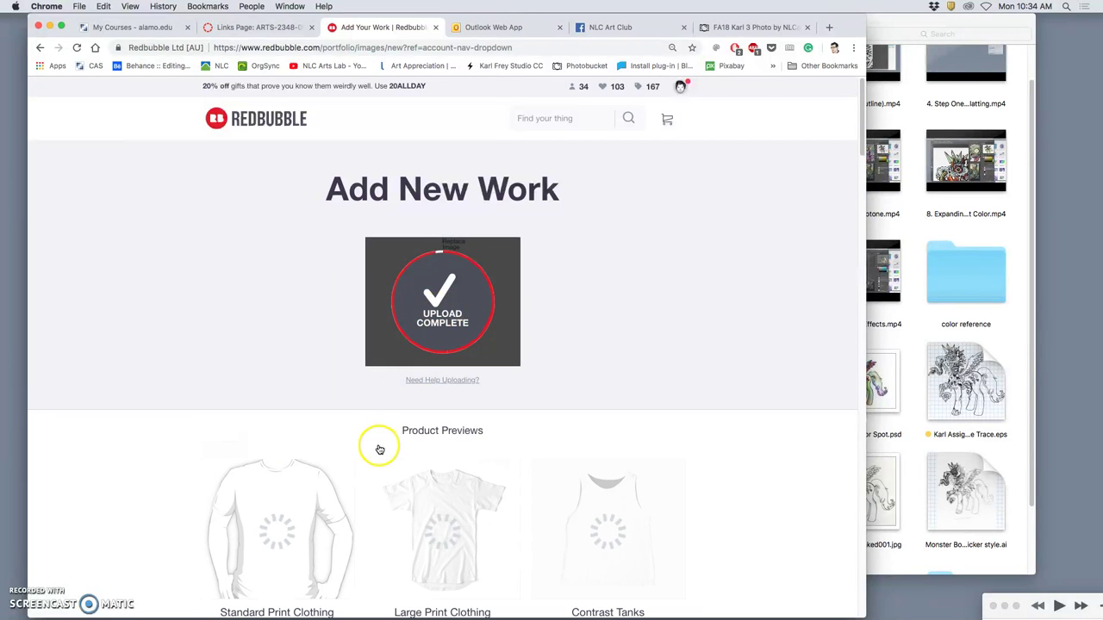
# Step: Open the design editor for Standard Print Clothing
pyautogui.scroll(-1, 382, 431)
pyautogui.scroll(-5, 384, 431)
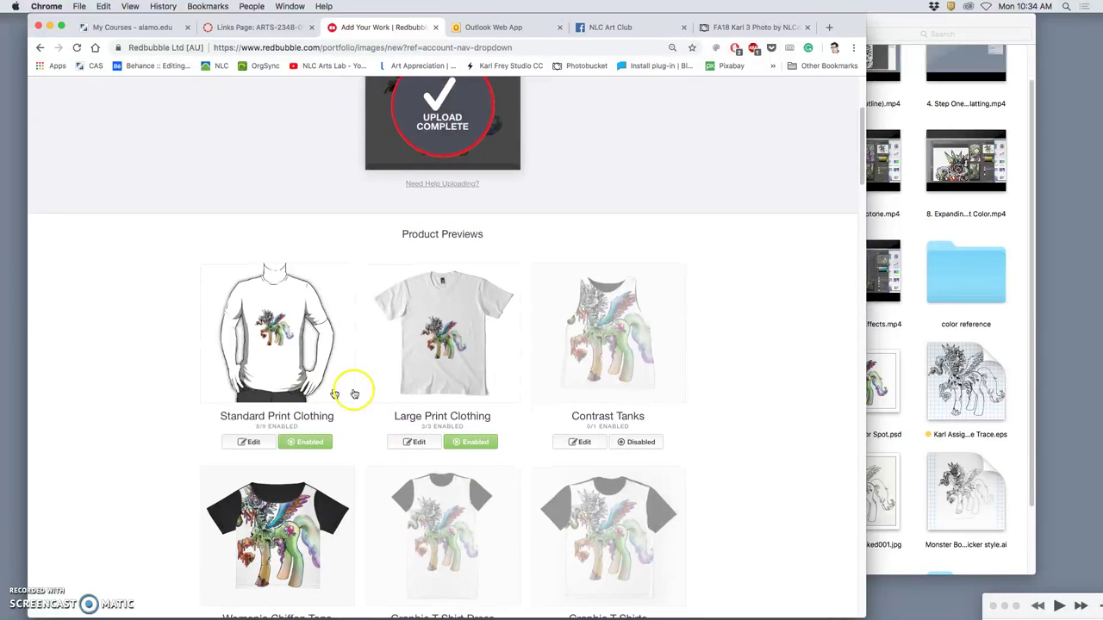
pyautogui.scroll(-15, 520, 415)
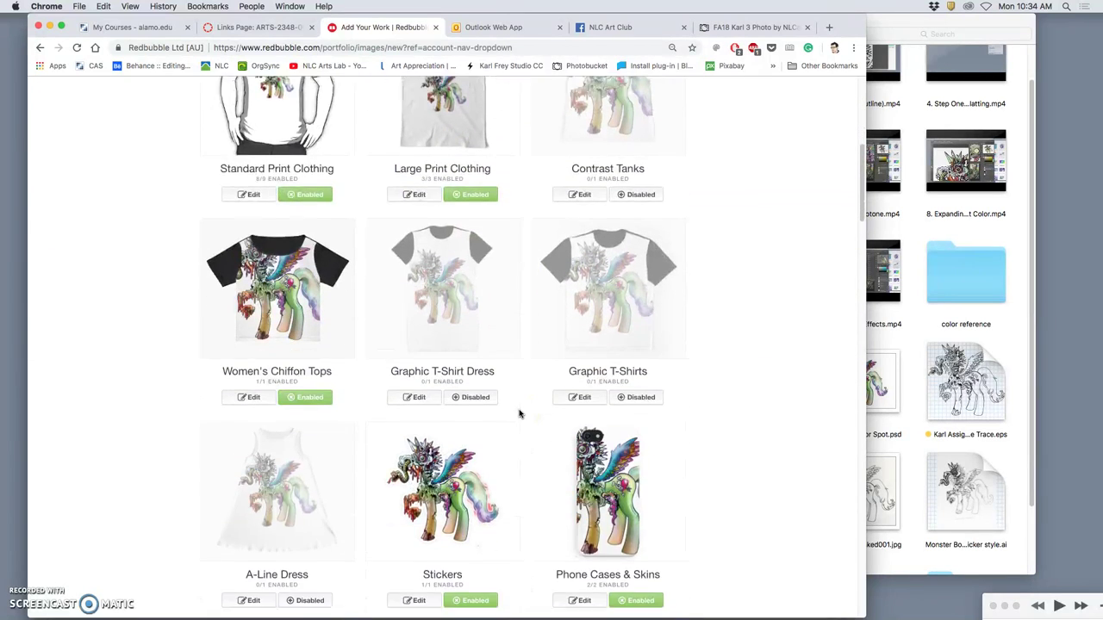
pyautogui.scroll(17, 519, 415)
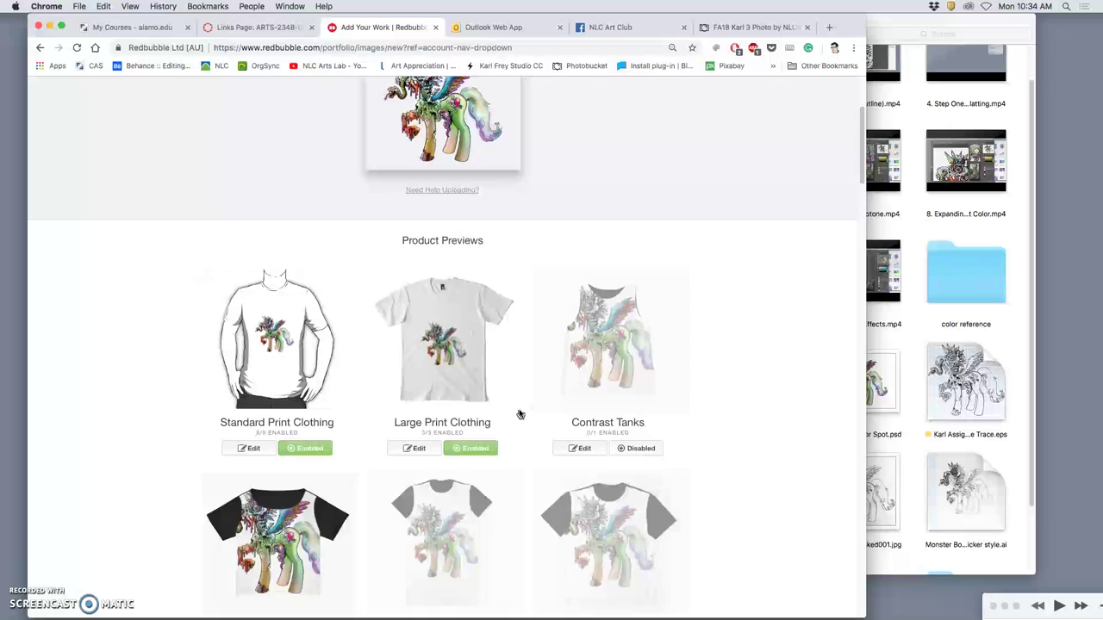
pyautogui.scroll(-7, 402, 433)
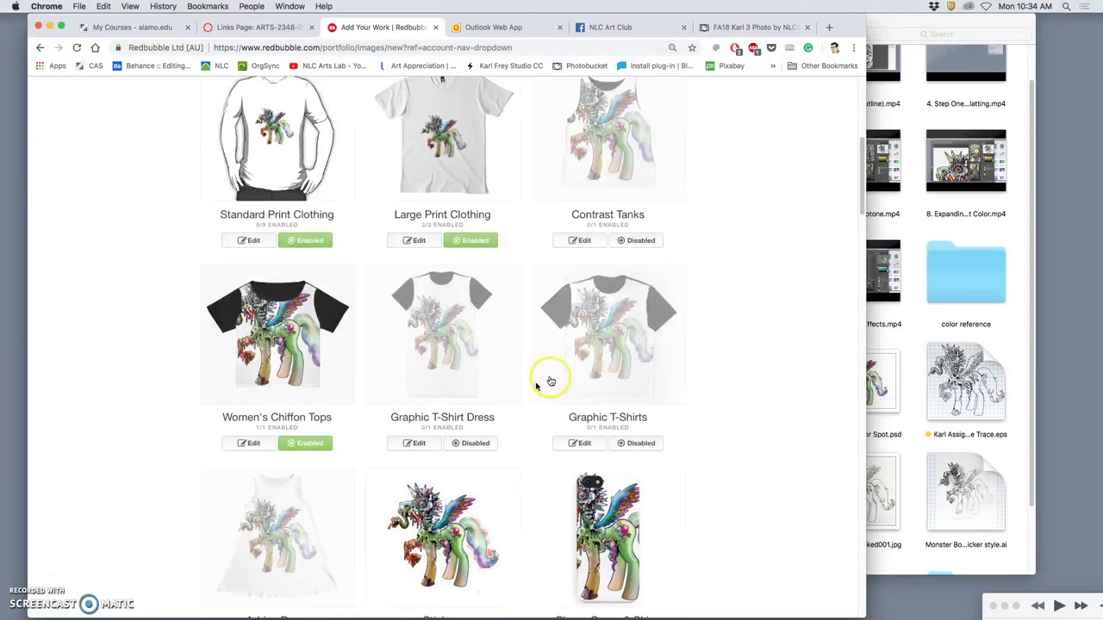
pyautogui.scroll(4, 544, 396)
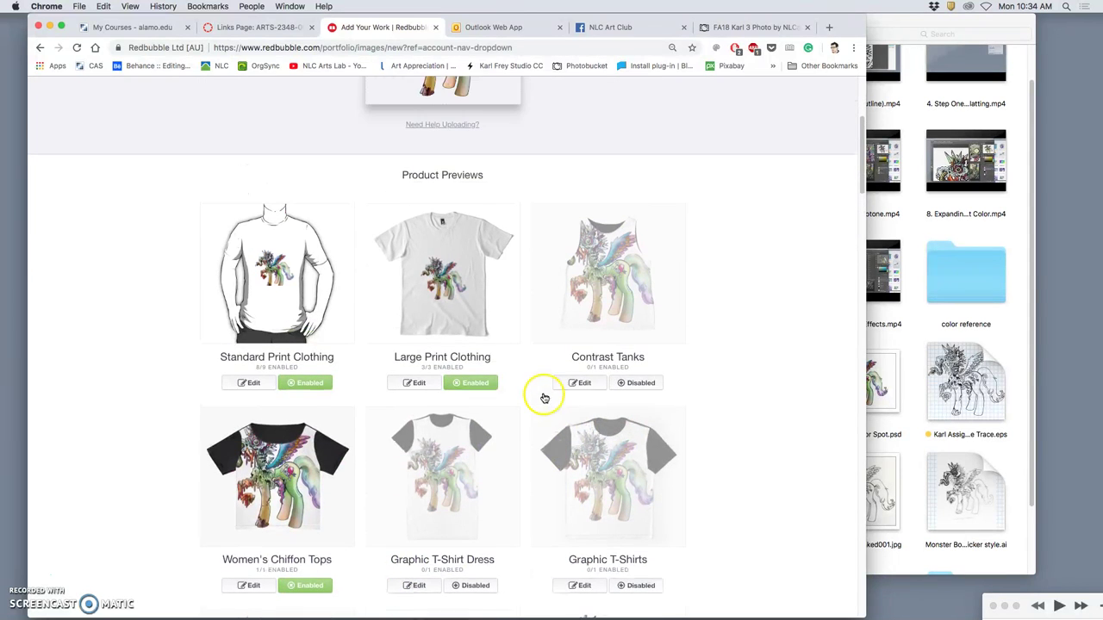
pyautogui.click(249, 382)
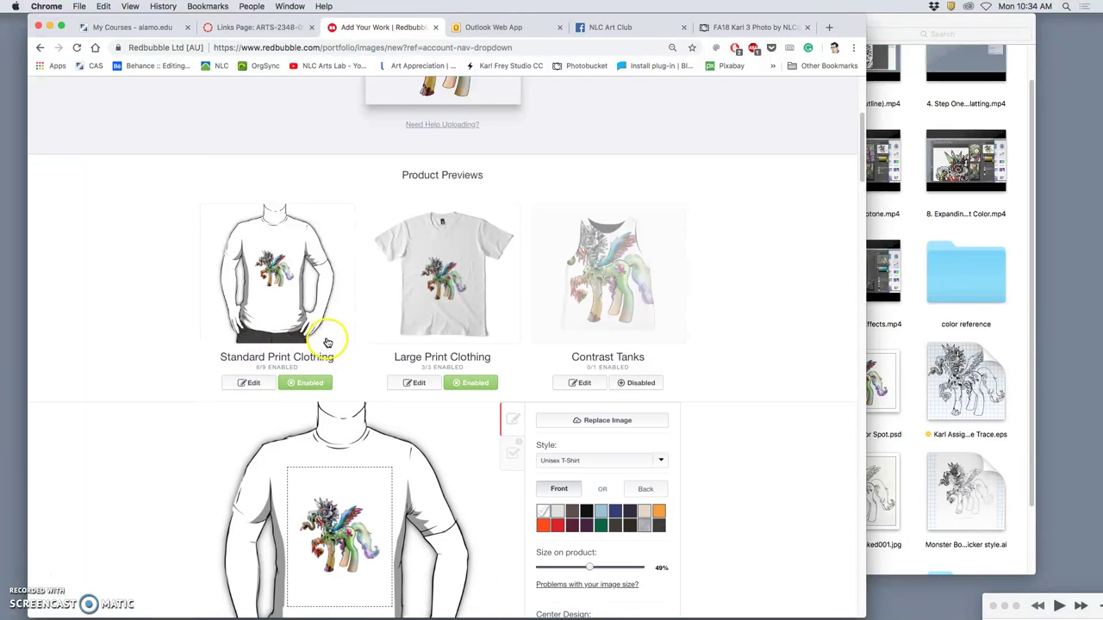
# Step: Make the shirt charcoal heather, size the design at 58%, raise it slightly and apply
pyautogui.scroll(-3, 580, 382)
pyautogui.scroll(-2, 585, 384)
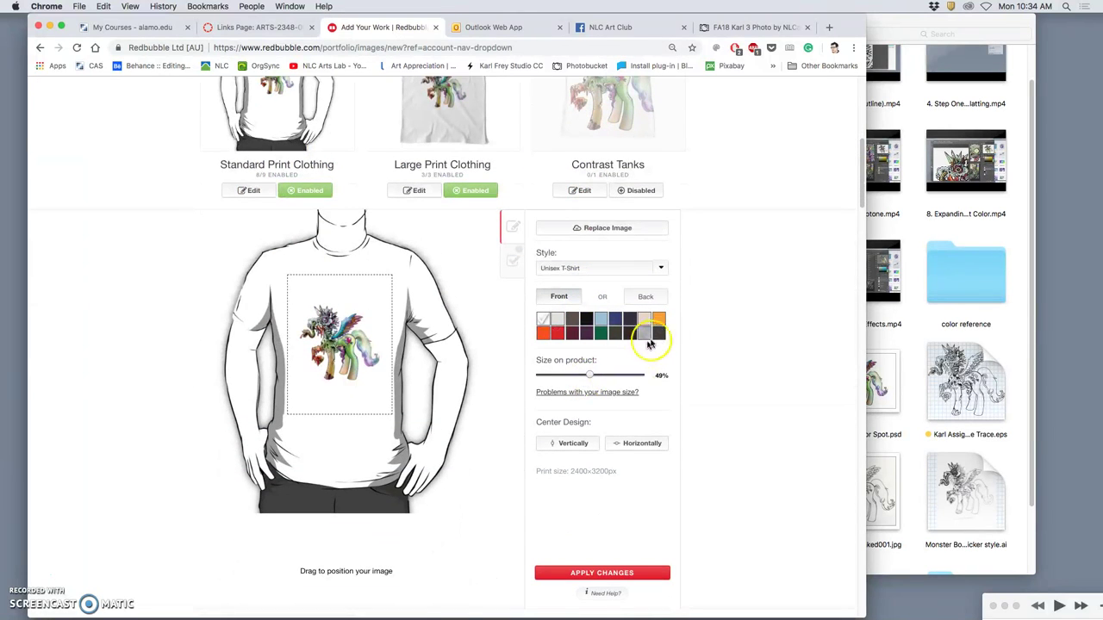
pyautogui.click(659, 335)
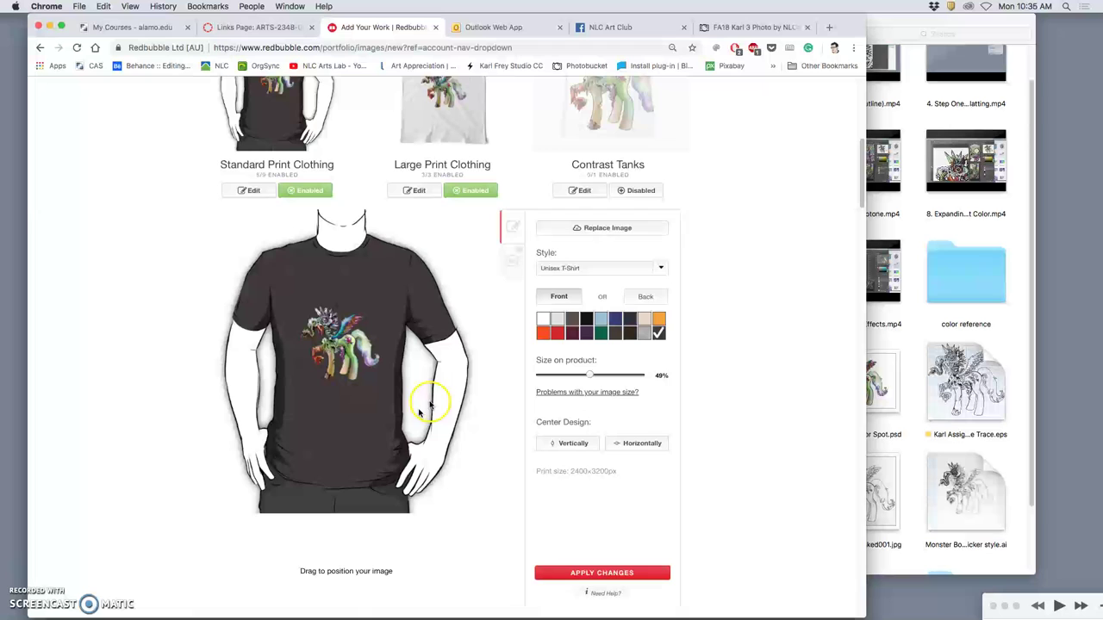
pyautogui.click(629, 321)
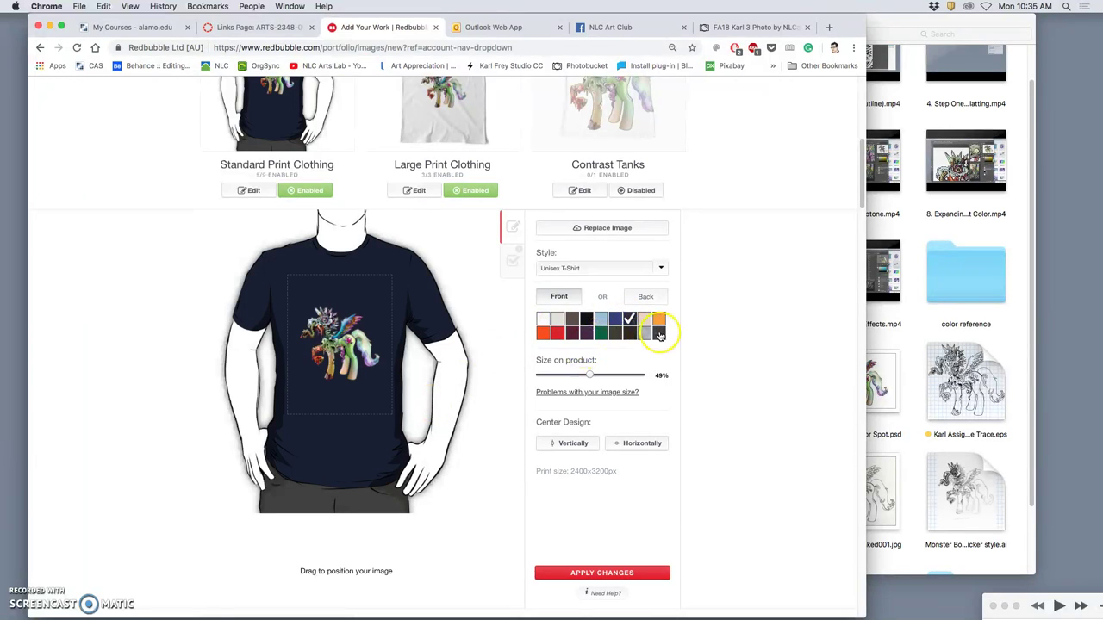
pyautogui.click(586, 322)
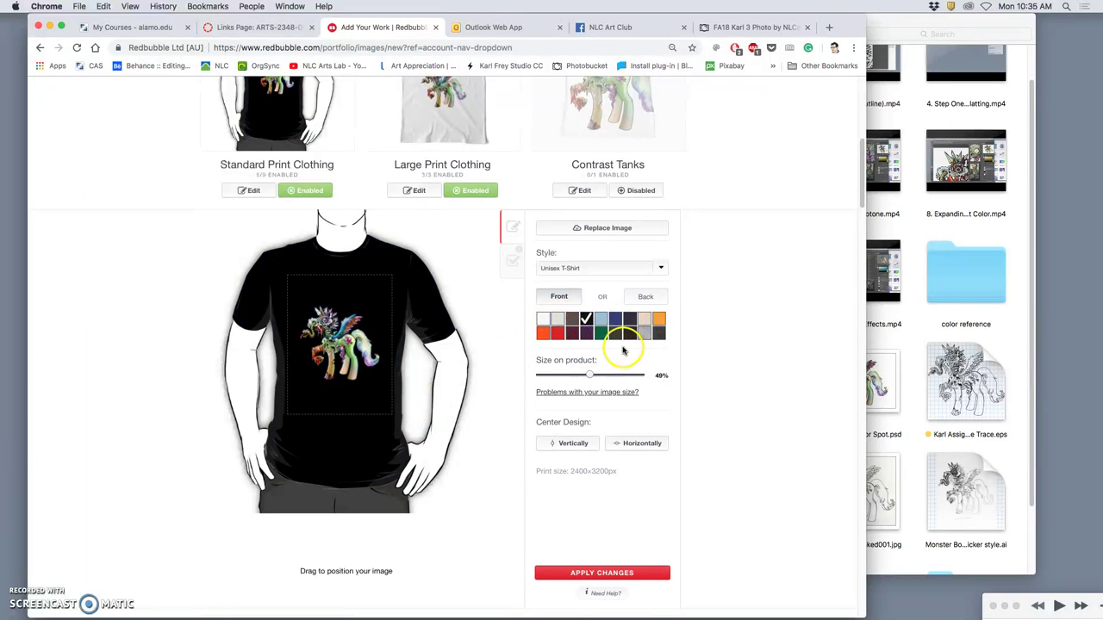
pyautogui.click(655, 335)
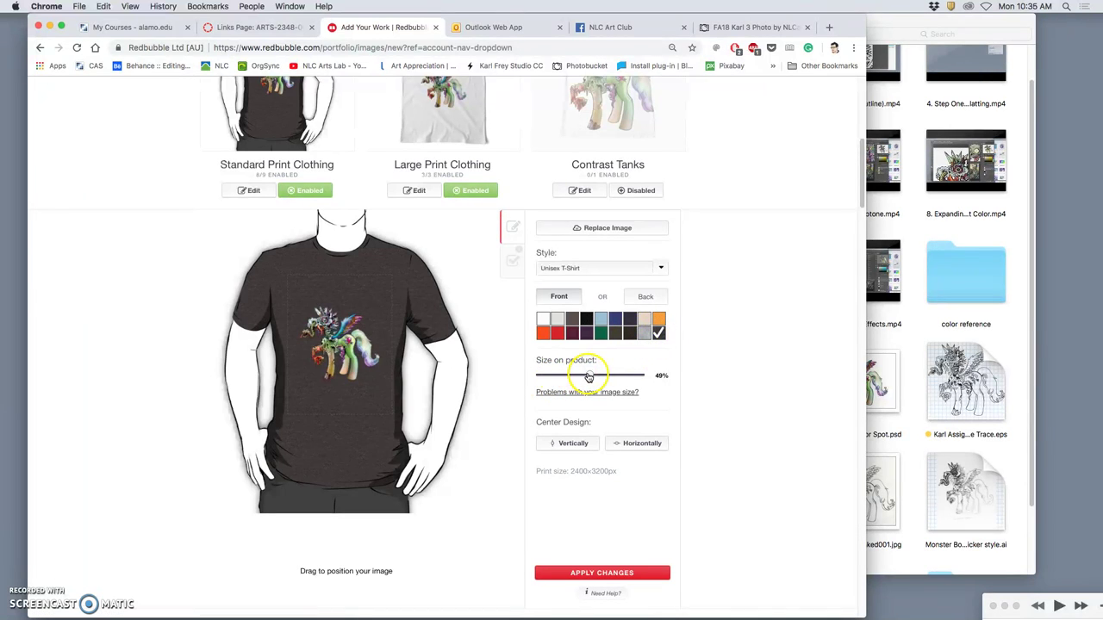
pyautogui.moveTo(590, 375)
pyautogui.mouseDown()
pyautogui.moveTo(640, 374)
pyautogui.moveTo(598, 375)
pyautogui.mouseUp()
pyautogui.moveTo(359, 353)
pyautogui.mouseDown()
pyautogui.moveTo(394, 399)
pyautogui.moveTo(356, 327)
pyautogui.moveTo(357, 347)
pyautogui.mouseUp()
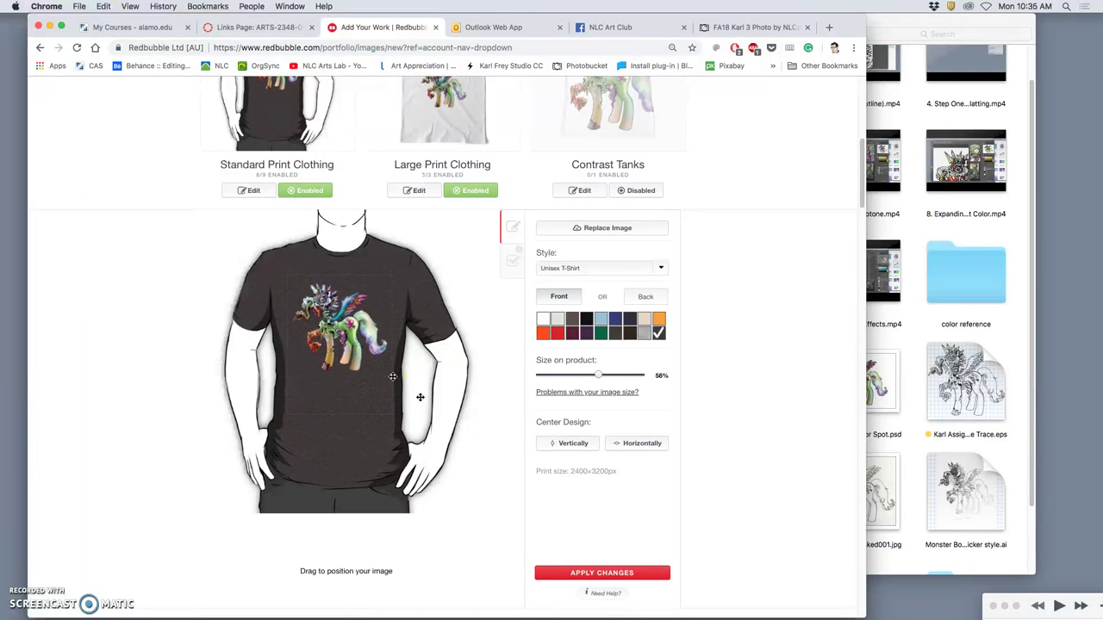
pyautogui.click(591, 574)
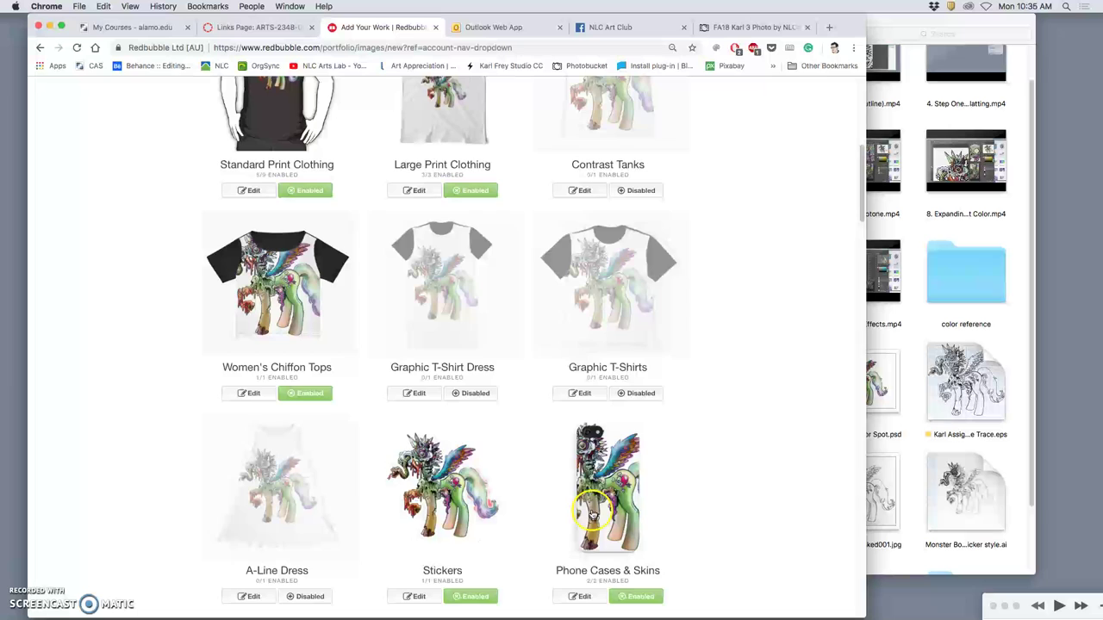
# Step: Reopen the Standard Print Clothing editor and preview V-Neck and Hoodie (Pullover) styles
pyautogui.scroll(1, 362, 319)
pyautogui.click(249, 246)
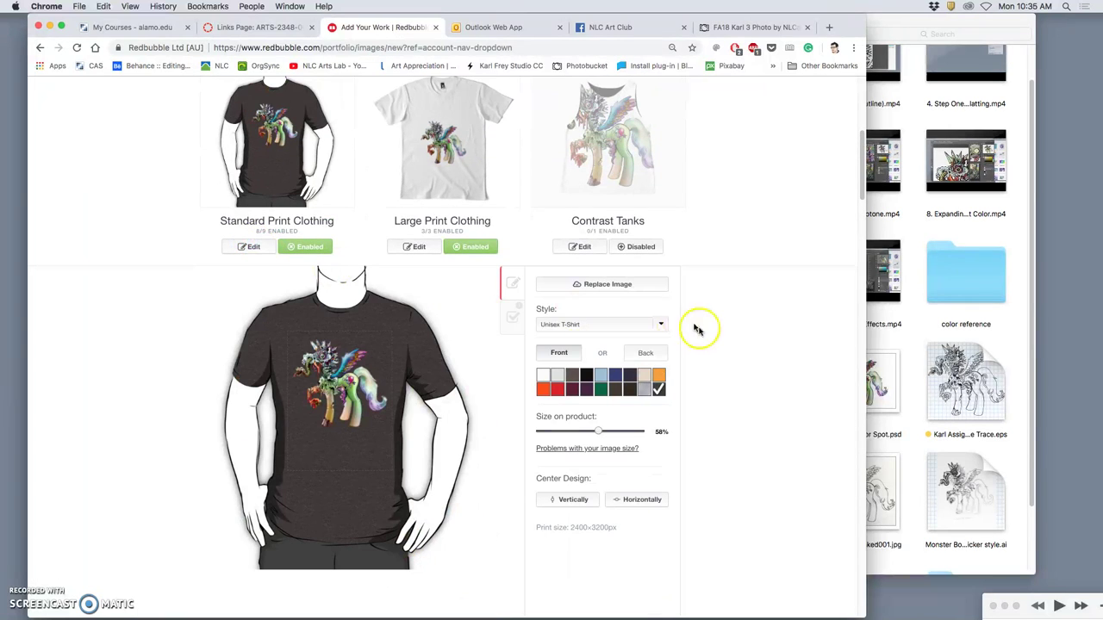
pyautogui.click(660, 325)
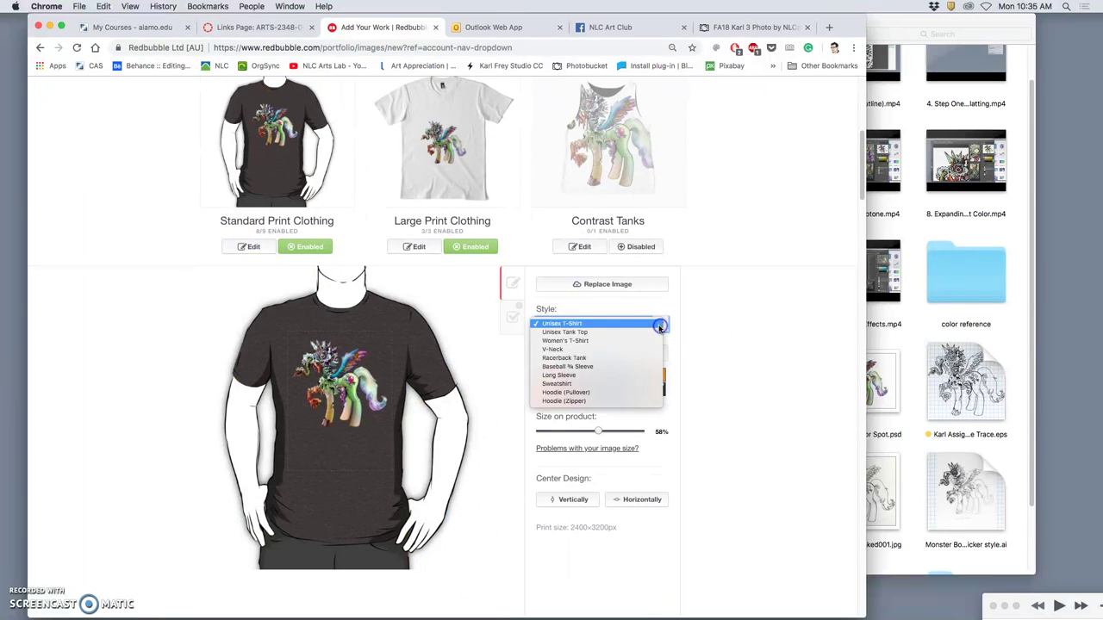
pyautogui.click(595, 350)
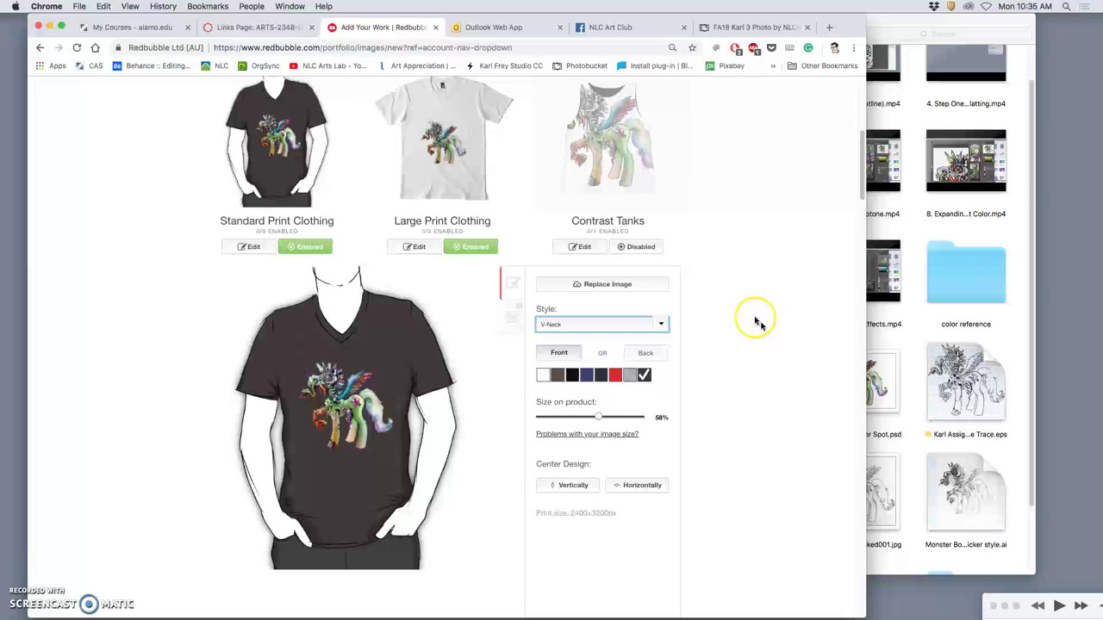
pyautogui.click(661, 325)
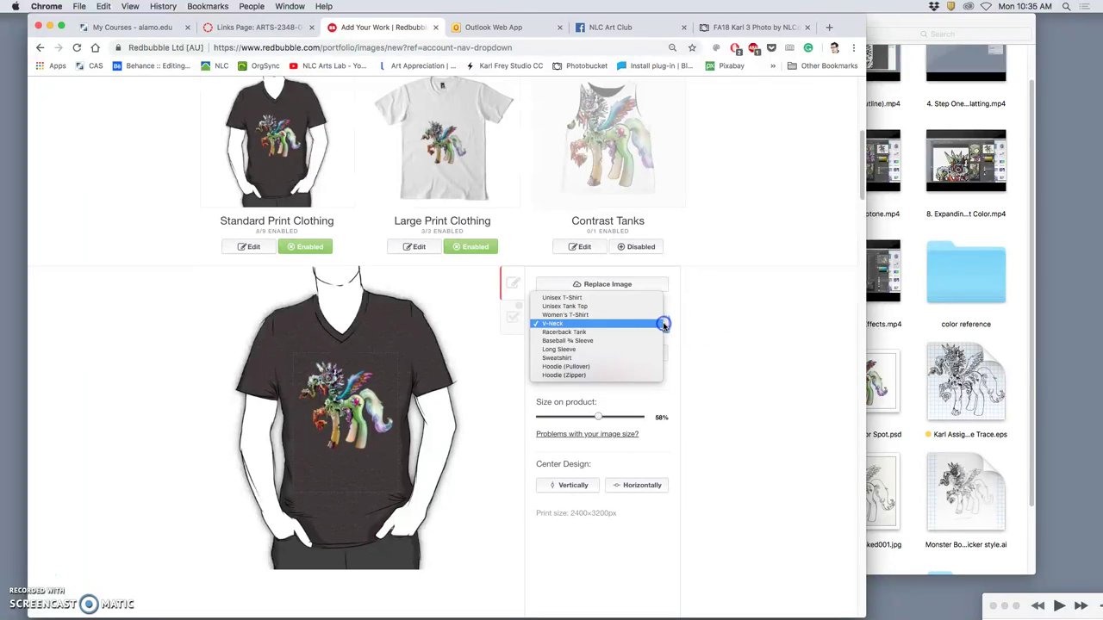
pyautogui.click(620, 367)
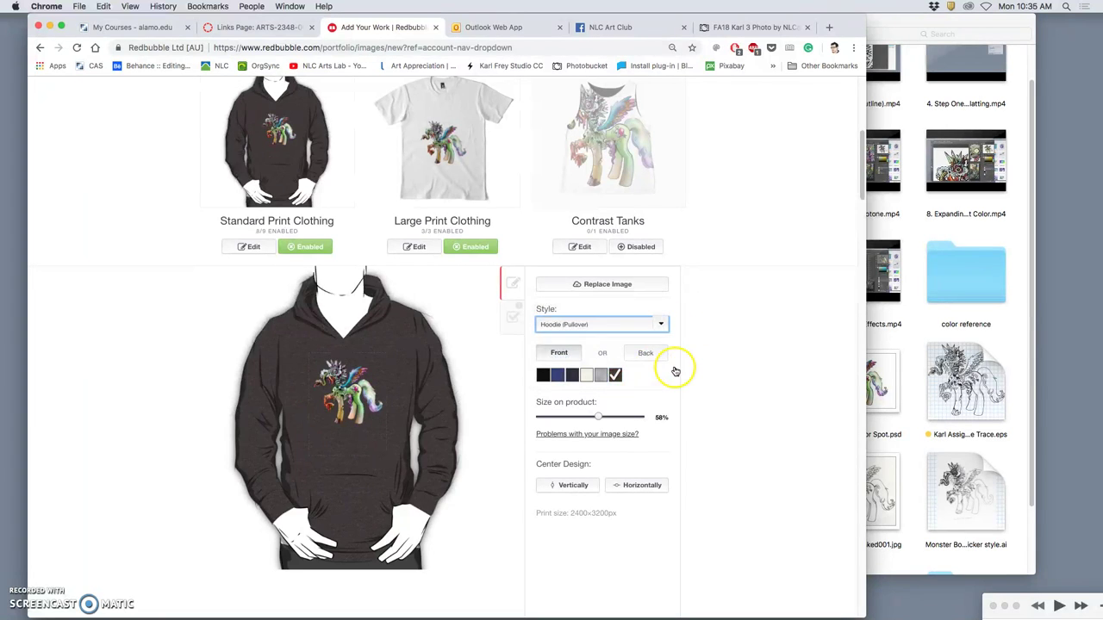
# Step: Preview the Baseball ¾ Sleeve style, then switch back to Unisex T-Shirt
pyautogui.click(657, 325)
pyautogui.click(594, 299)
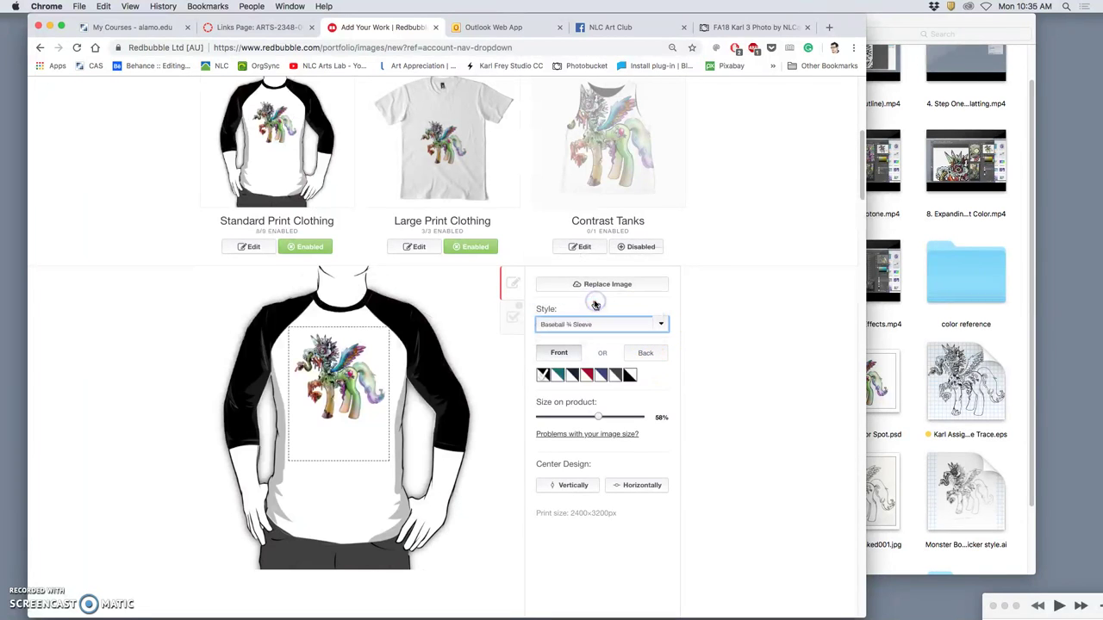
pyautogui.click(658, 325)
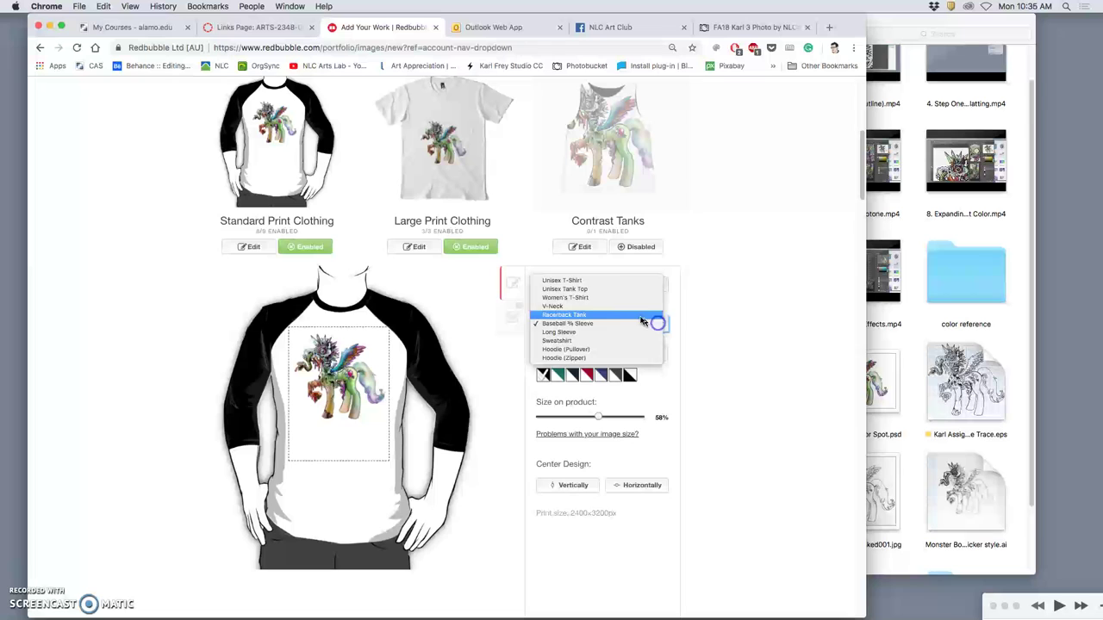
pyautogui.click(595, 282)
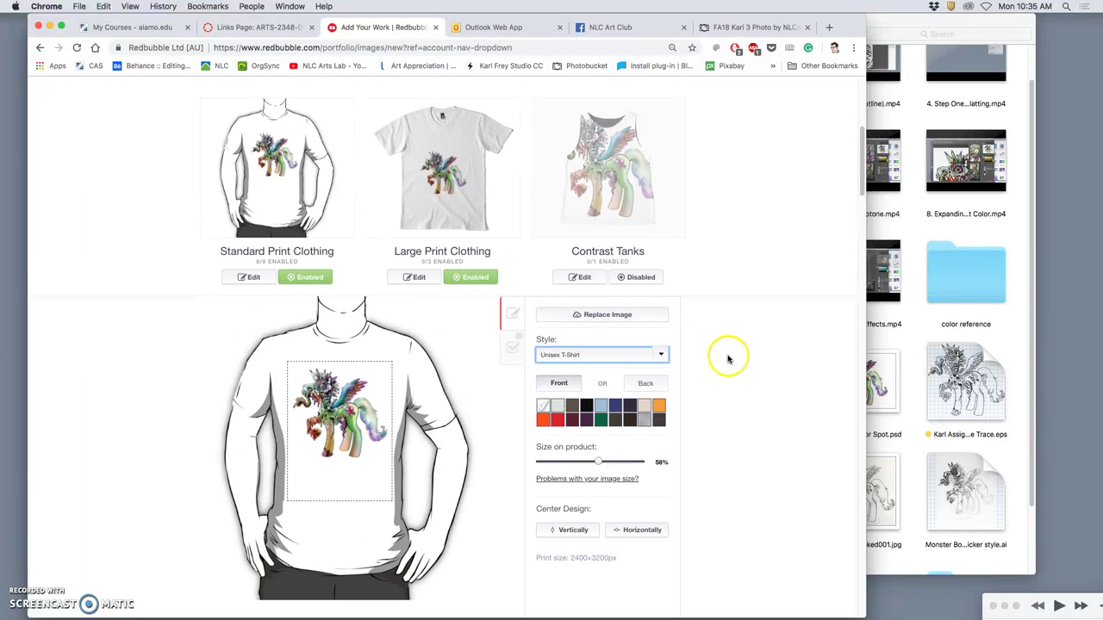
# Step: Scale the Large Print Clothing artwork to 74% and make navy the default shirt colour
pyautogui.click(418, 285)
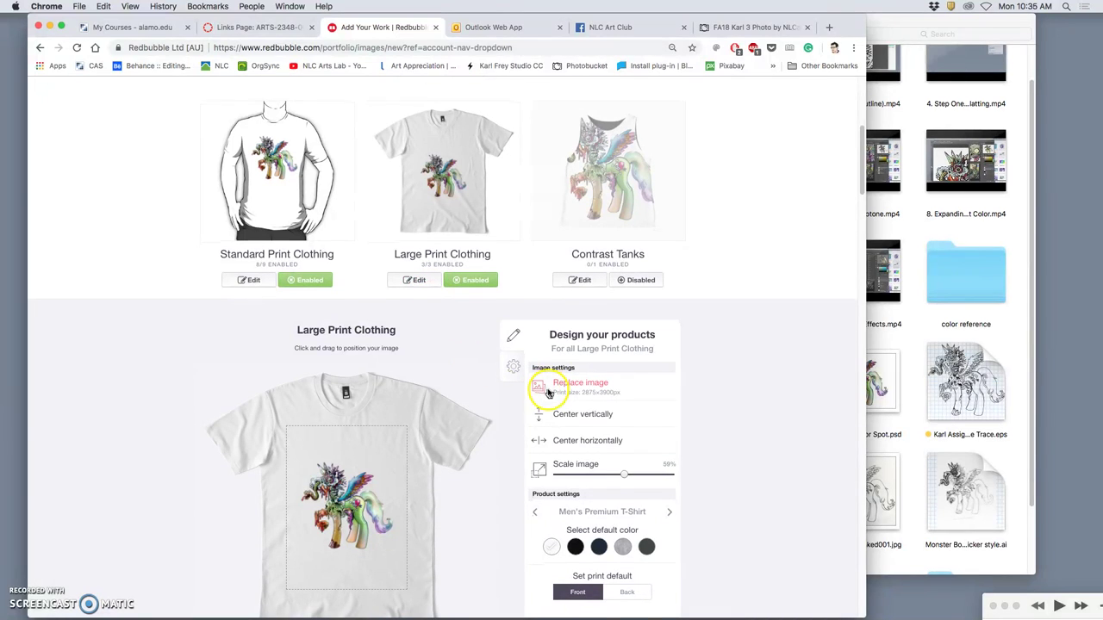
pyautogui.scroll(-1, 546, 393)
pyautogui.moveTo(625, 461); pyautogui.dragTo(641, 461)
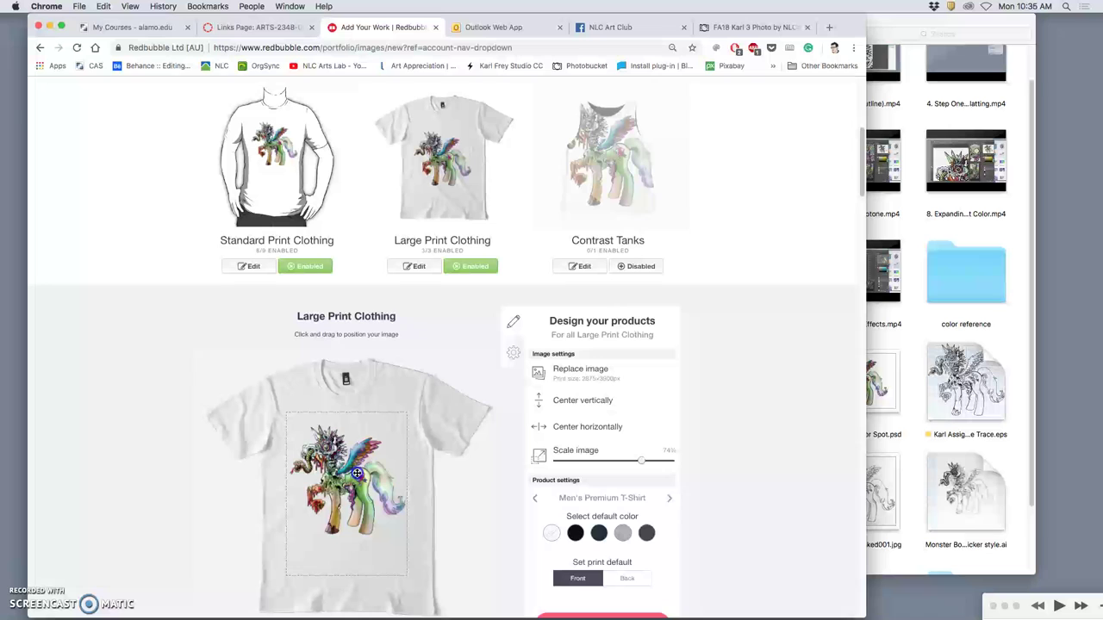
pyautogui.click(631, 534)
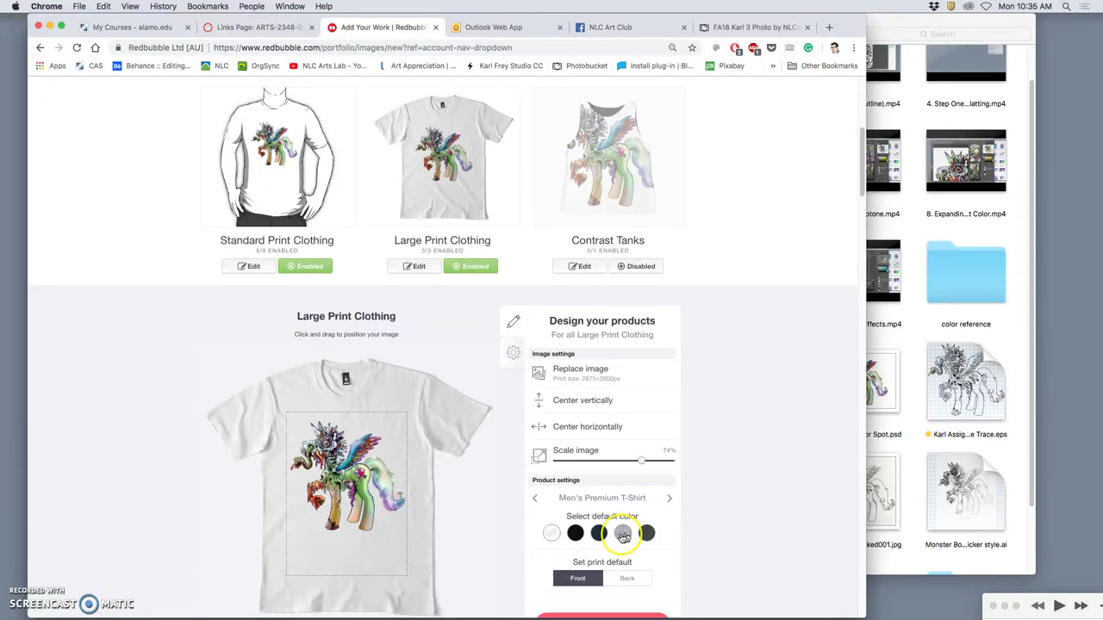
pyautogui.click(601, 536)
pyautogui.scroll(-1, 649, 486)
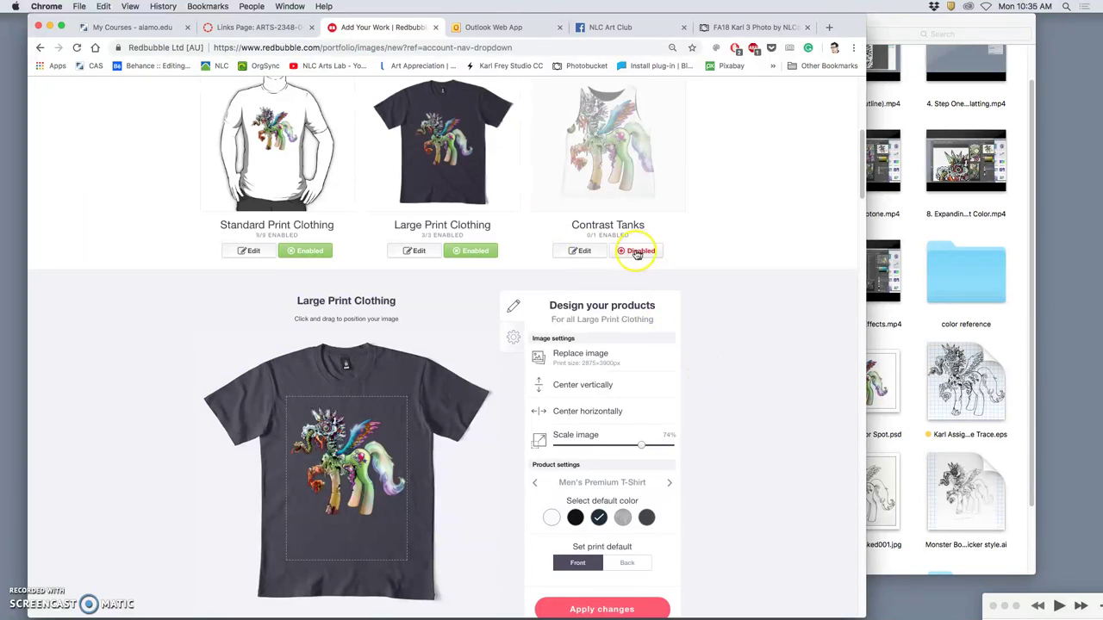
# Step: Tile the design across the Contrast Tanks top in an offset repeat at 10% size
pyautogui.click(585, 250)
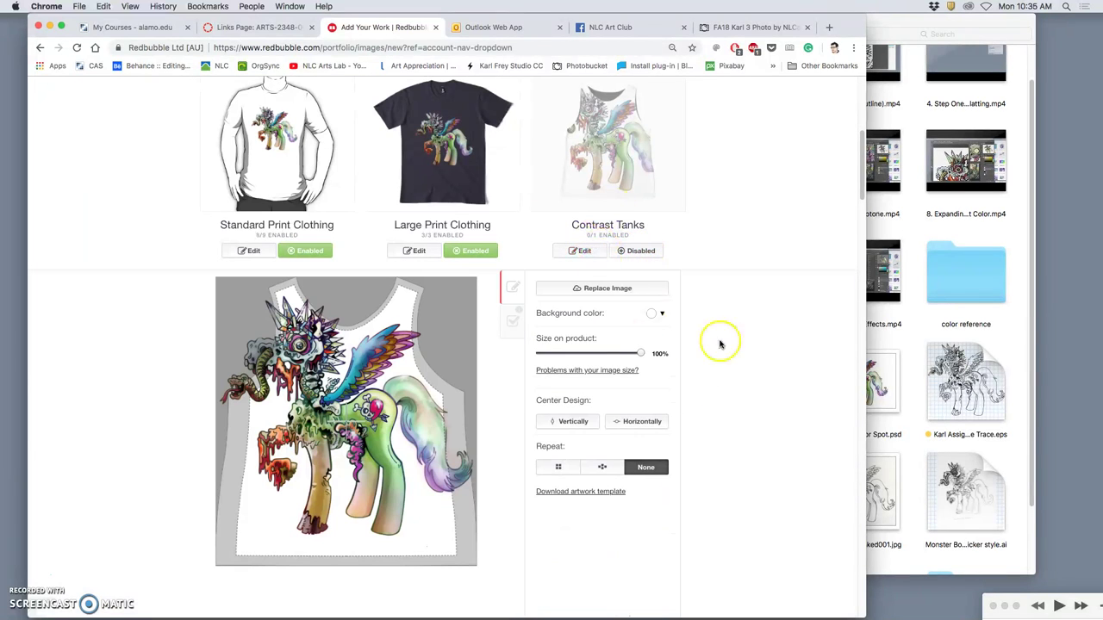
pyautogui.moveTo(642, 354); pyautogui.dragTo(589, 351)
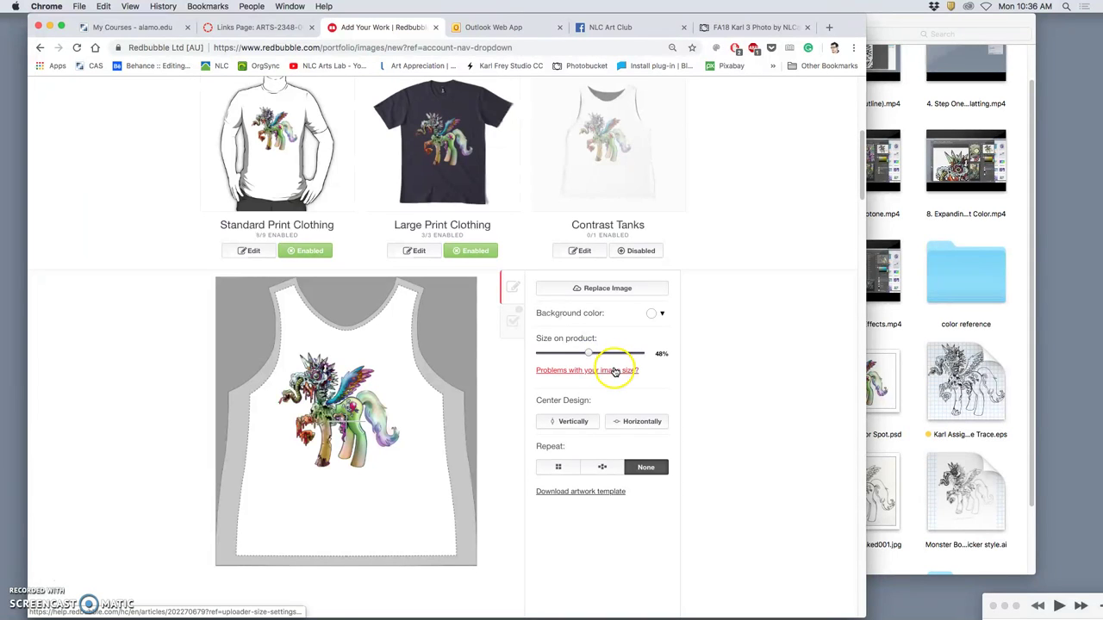
pyautogui.click(603, 468)
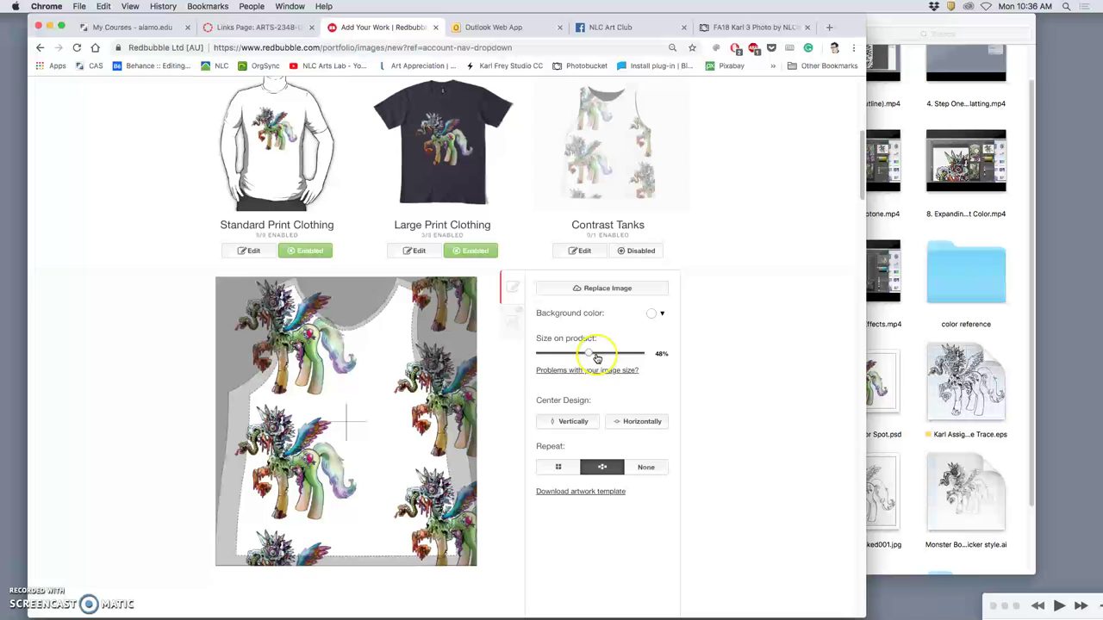
pyautogui.moveTo(589, 353); pyautogui.dragTo(549, 355)
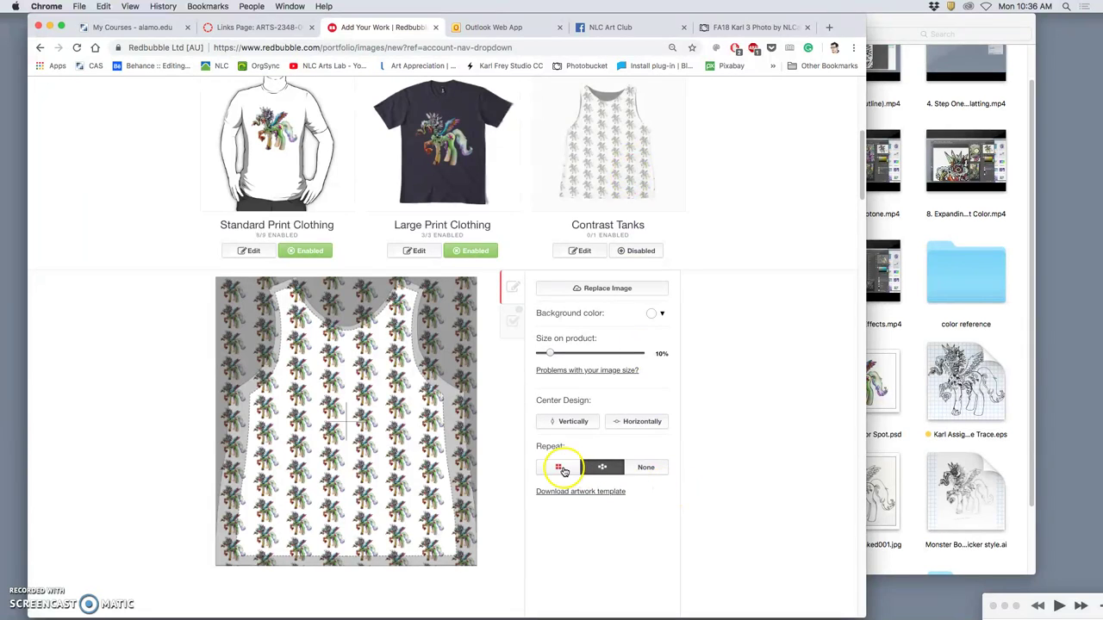
pyautogui.click(561, 468)
pyautogui.click(592, 471)
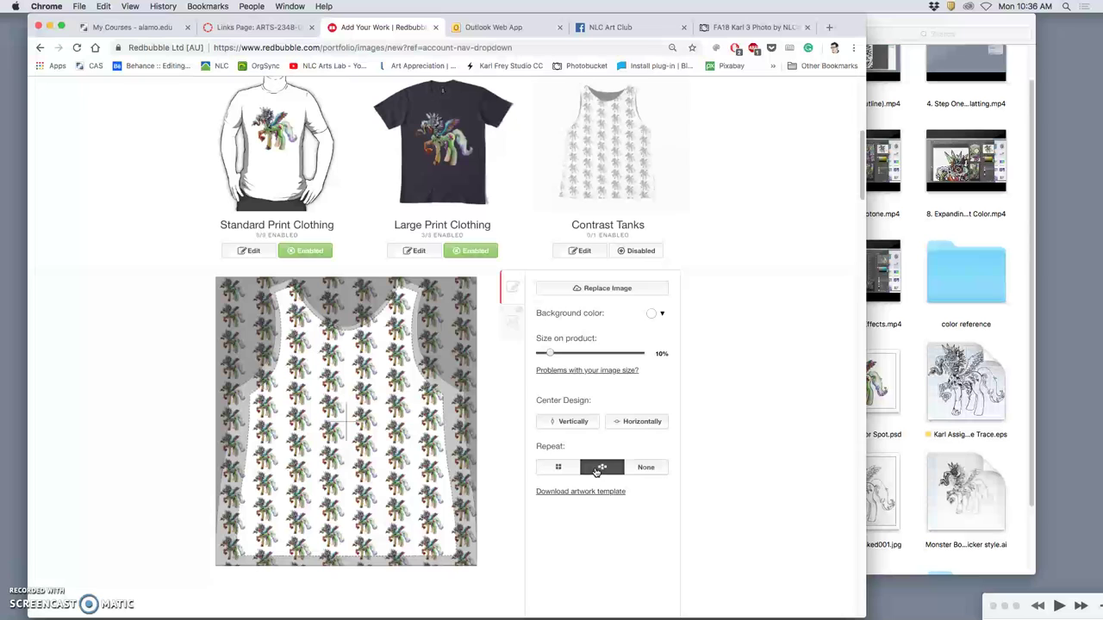
# Step: Try red and pink-purple tank backgrounds and fine-tune the tiled motif size to about 12%
pyautogui.click(655, 315)
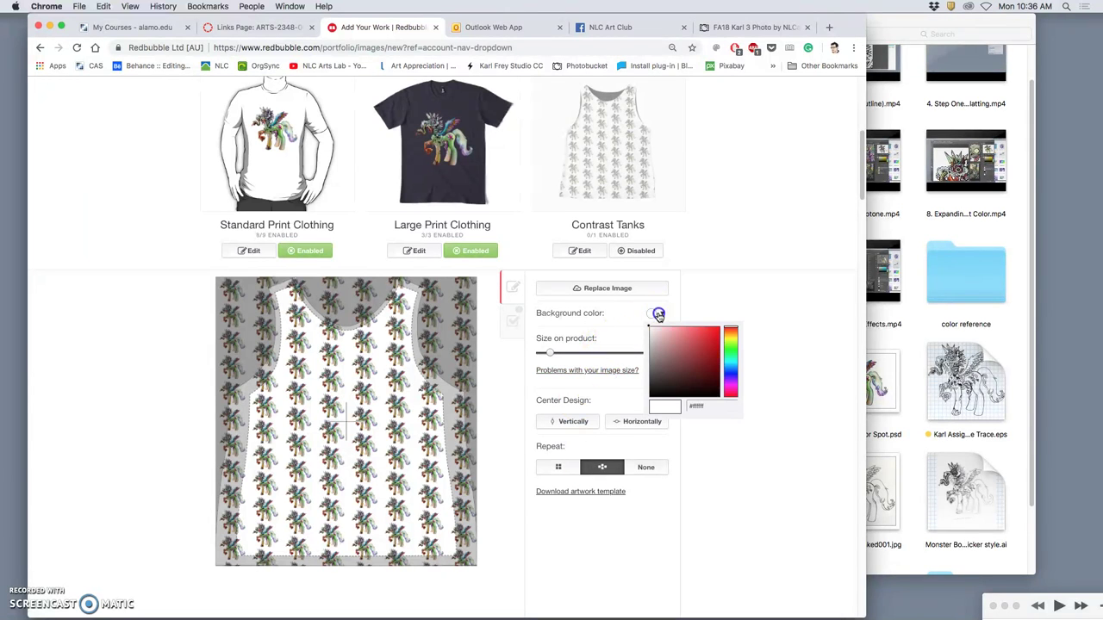
pyautogui.moveTo(696, 359)
pyautogui.mouseDown()
pyautogui.moveTo(698, 348)
pyautogui.moveTo(685, 344)
pyautogui.moveTo(732, 379)
pyautogui.moveTo(732, 369)
pyautogui.moveTo(667, 348)
pyautogui.moveTo(687, 344)
pyautogui.mouseUp()
pyautogui.click(731, 372)
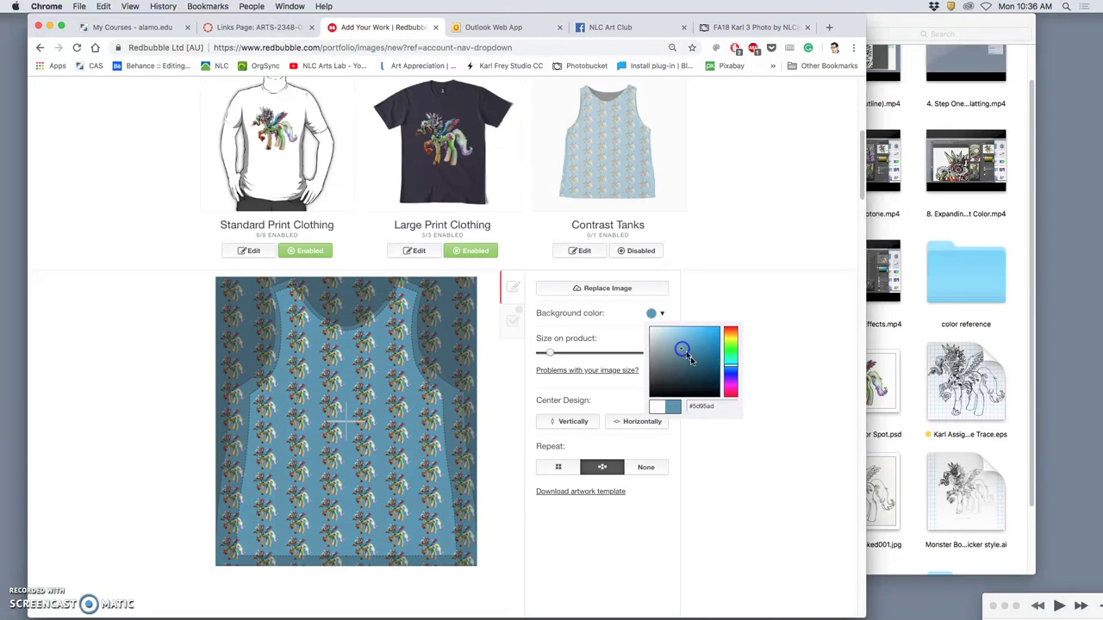
pyautogui.moveTo(732, 387); pyautogui.dragTo(730, 368)
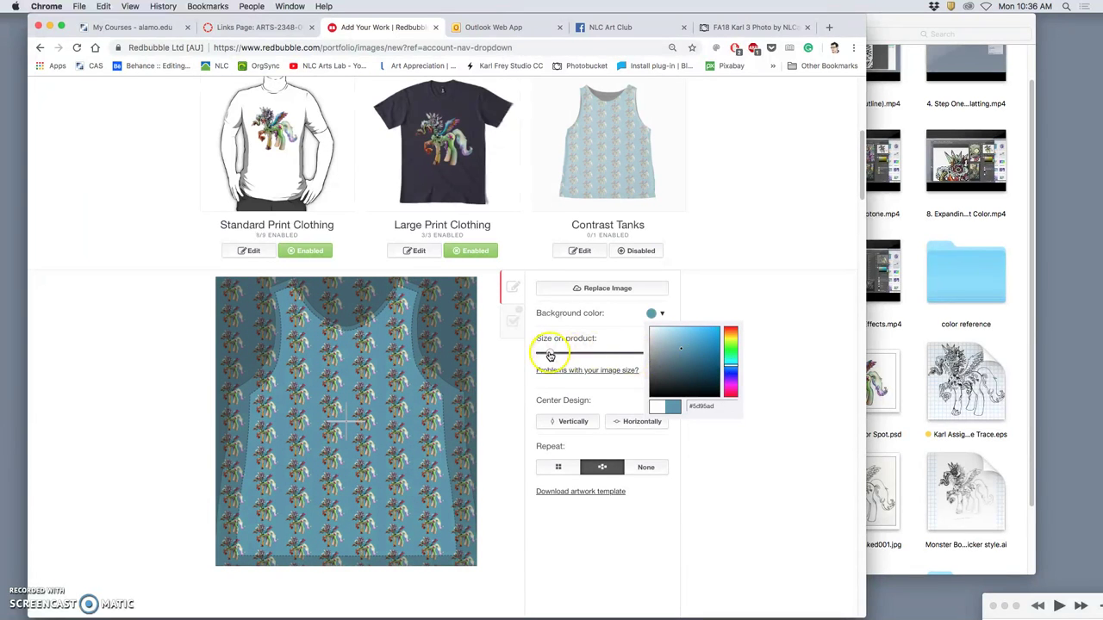
pyautogui.moveTo(550, 354); pyautogui.dragTo(560, 354)
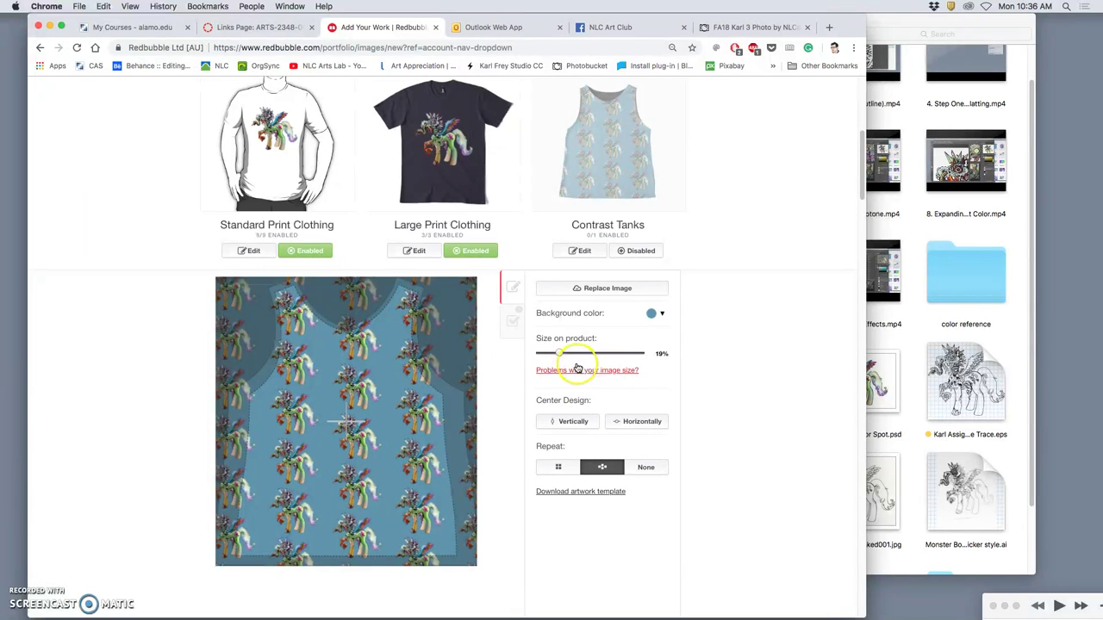
pyautogui.moveTo(561, 354); pyautogui.dragTo(552, 355)
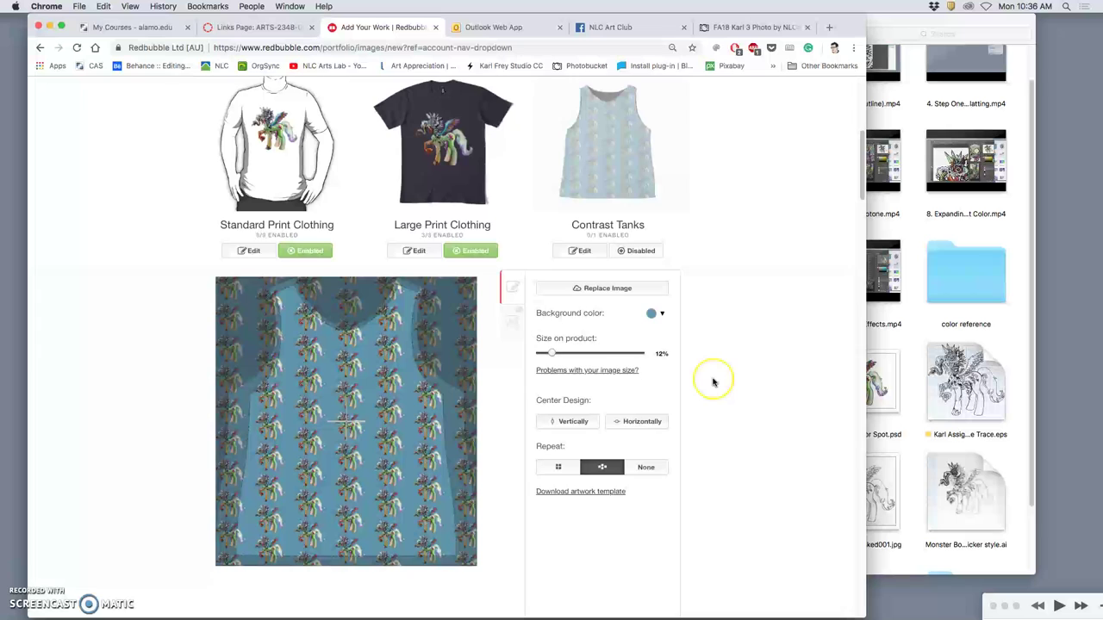
# Step: Set the tank background to a dark red and apply the design changes
pyautogui.scroll(-1, 712, 379)
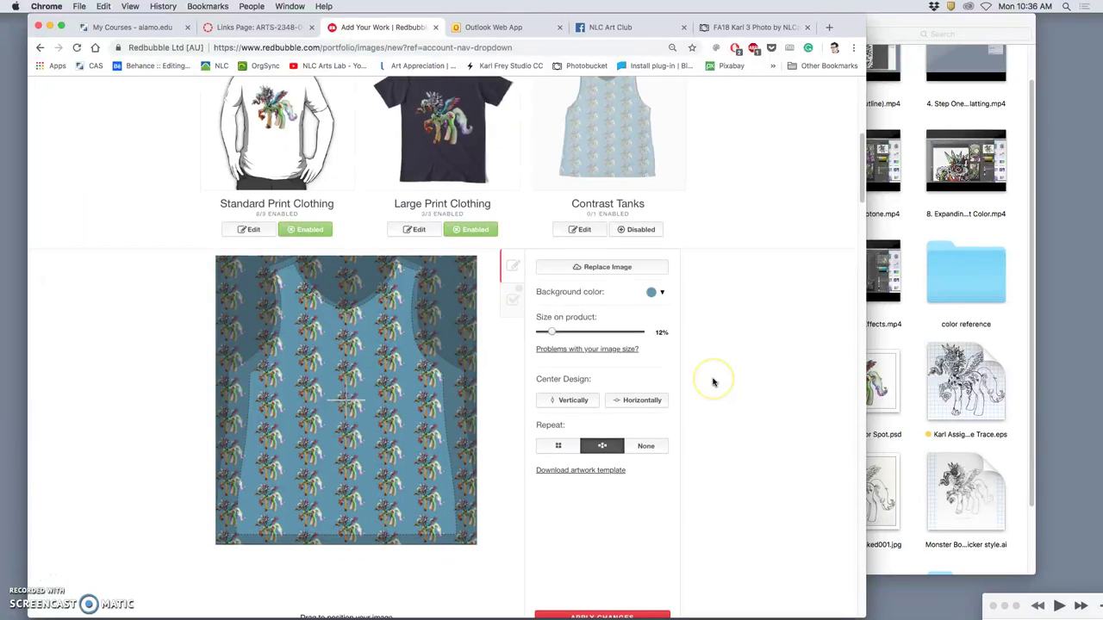
pyautogui.click(653, 293)
pyautogui.moveTo(691, 319)
pyautogui.mouseDown()
pyautogui.moveTo(700, 345)
pyautogui.moveTo(680, 355)
pyautogui.mouseUp()
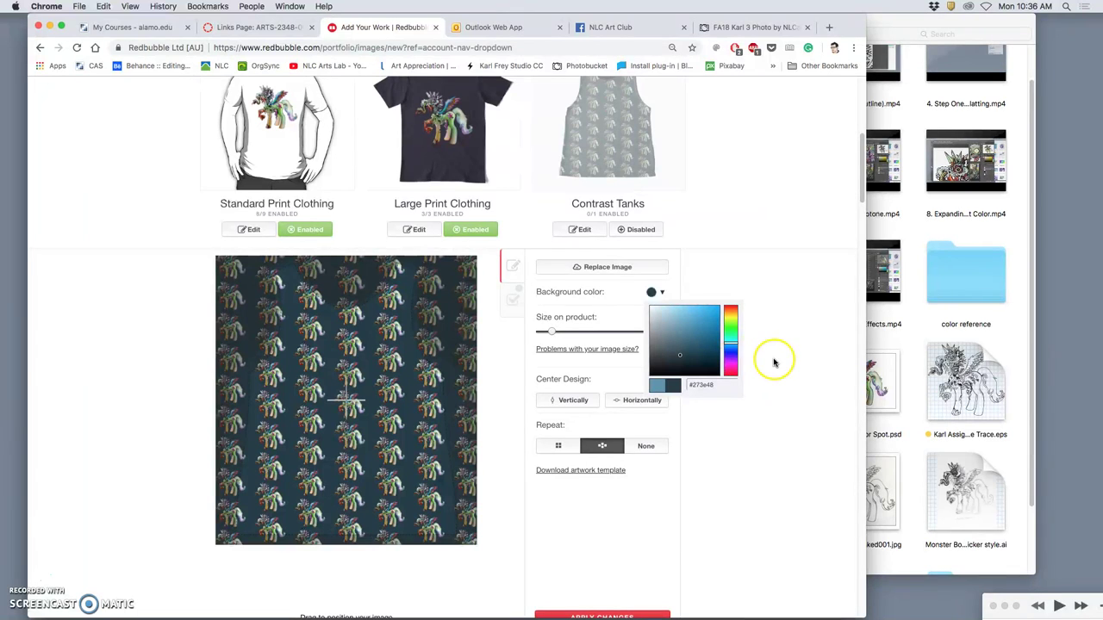
pyautogui.moveTo(730, 326)
pyautogui.mouseDown()
pyautogui.moveTo(731, 308)
pyautogui.moveTo(687, 342)
pyautogui.moveTo(694, 347)
pyautogui.mouseUp()
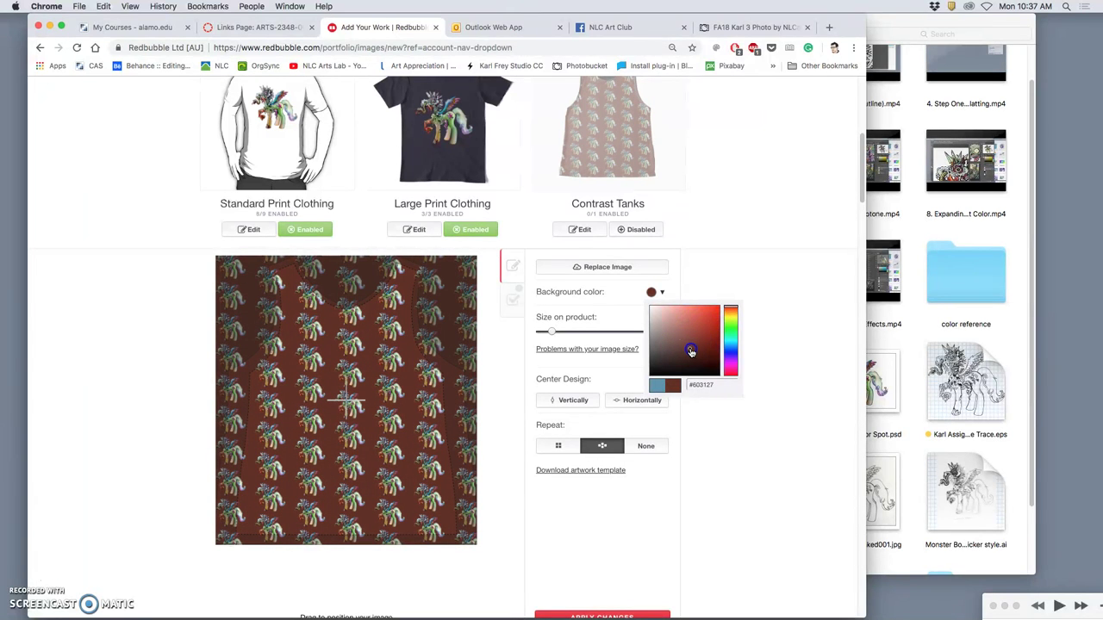
pyautogui.click(735, 451)
pyautogui.scroll(-1, 716, 486)
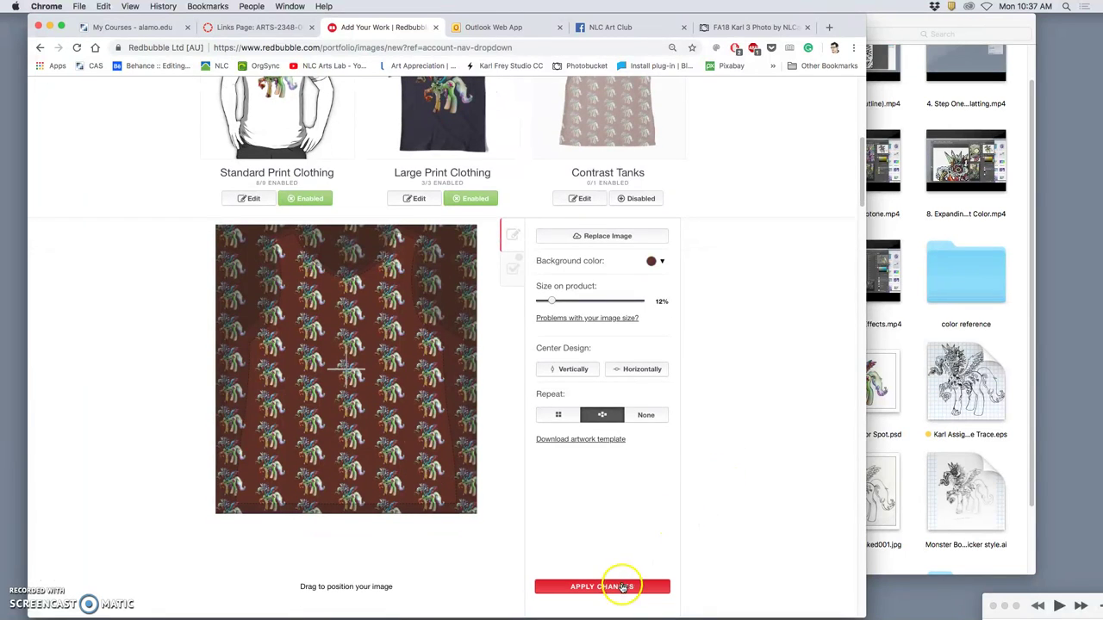
pyautogui.click(622, 586)
# Step: Shrink the Women's Chiffon Tops artwork to 68% and nudge it slightly right and down
pyautogui.scroll(4, 722, 398)
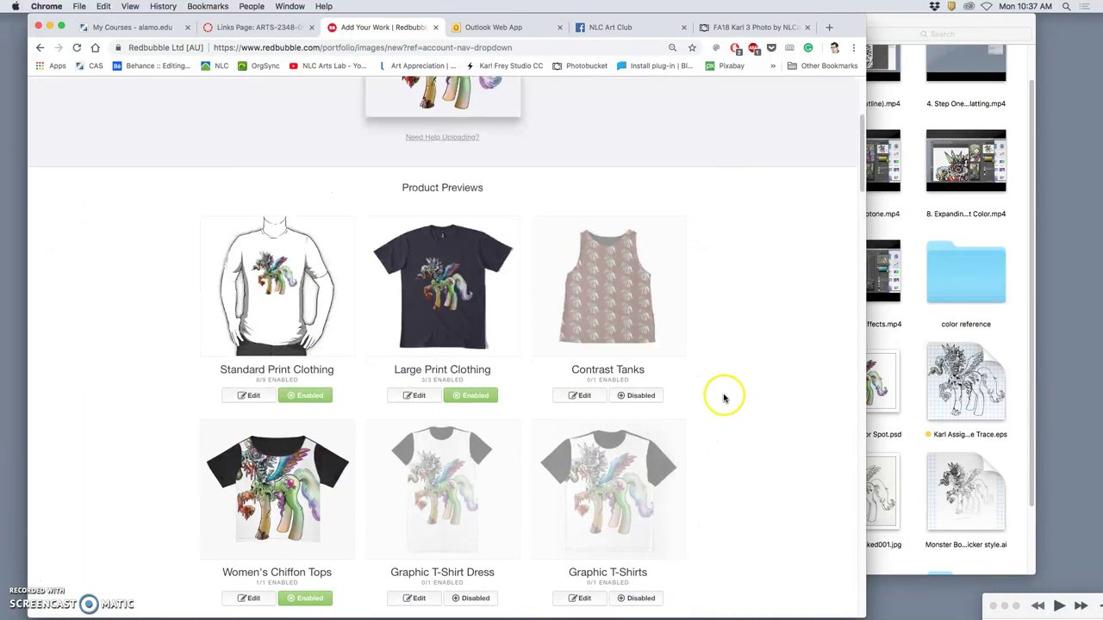
pyautogui.scroll(-4, 721, 400)
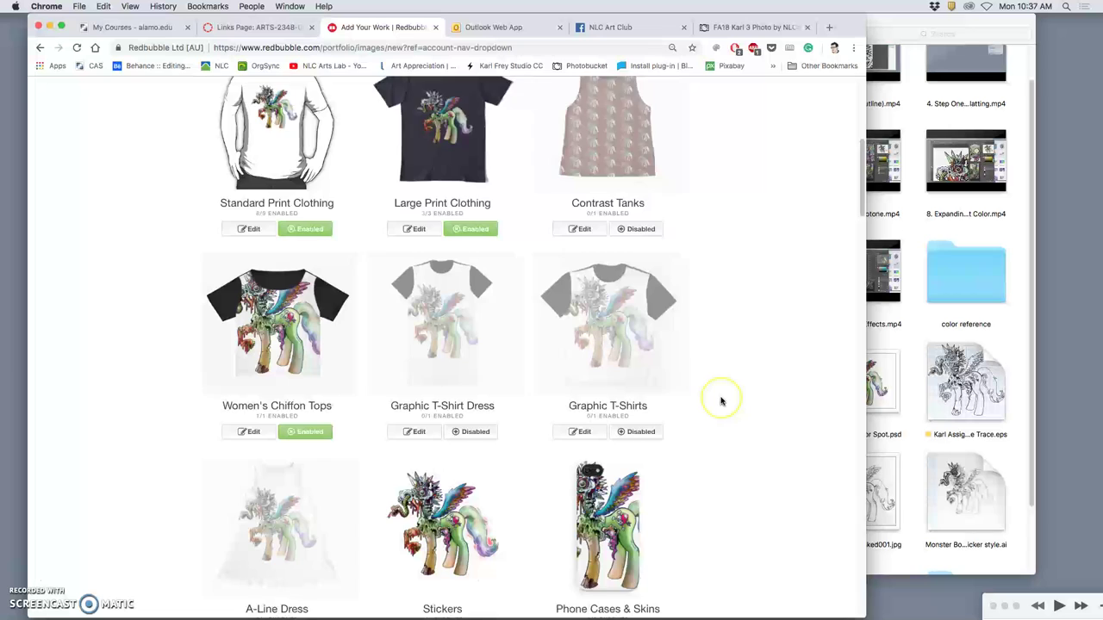
pyautogui.scroll(-3, 722, 401)
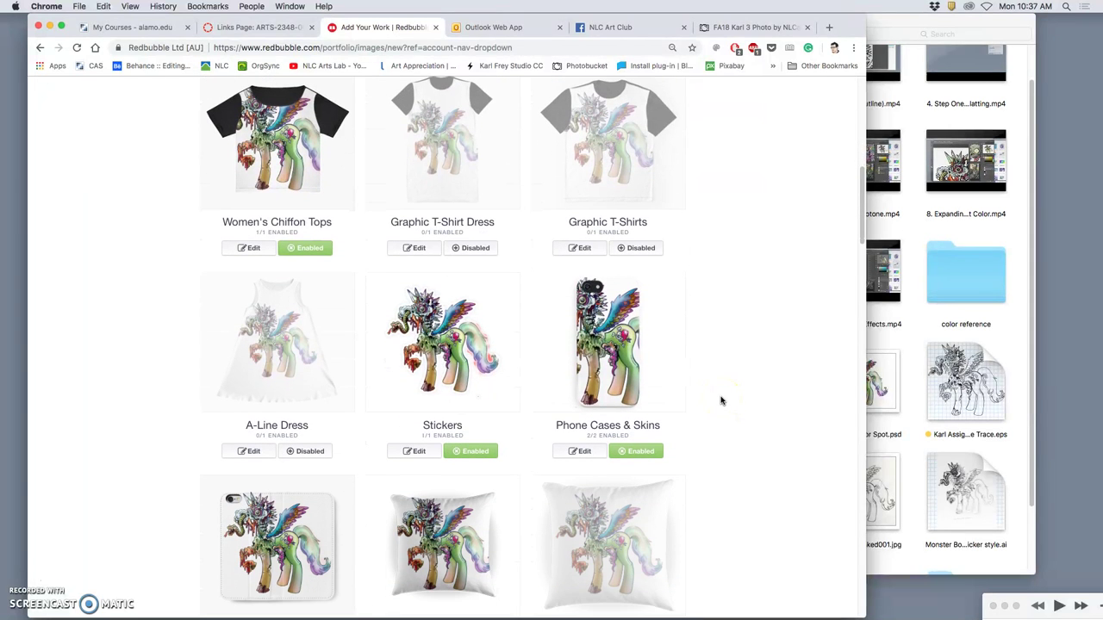
pyautogui.scroll(5, 715, 398)
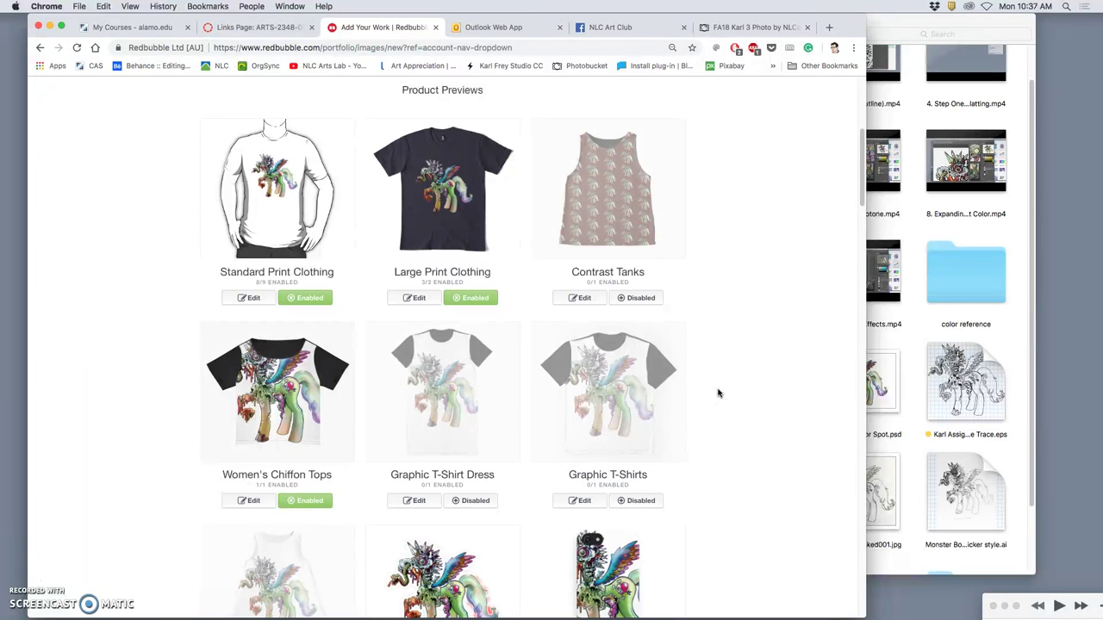
pyautogui.scroll(-1, 714, 398)
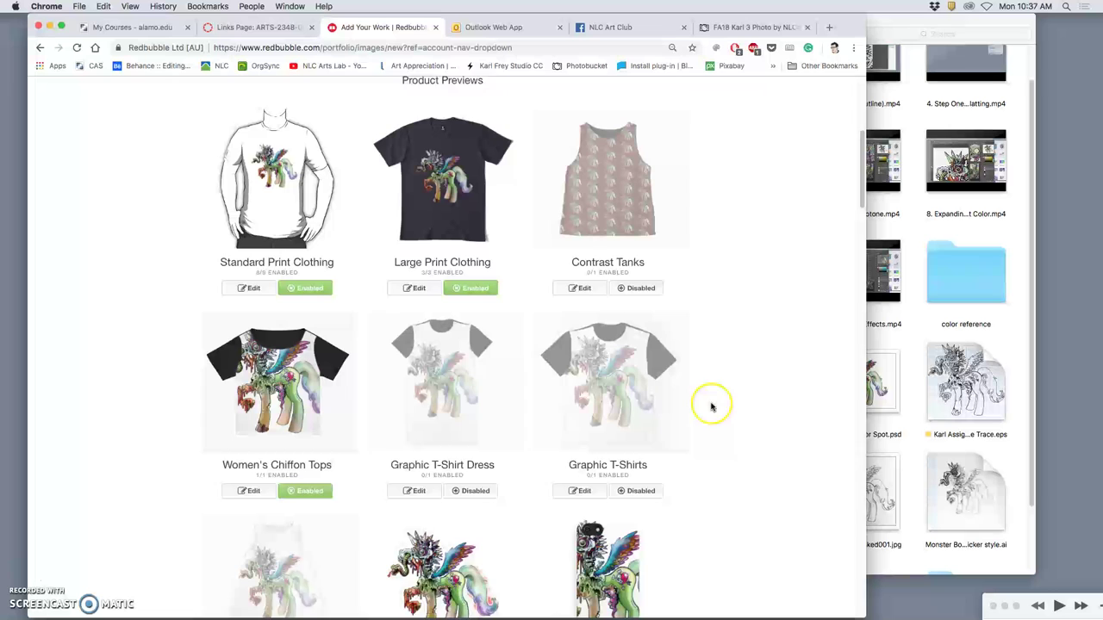
pyautogui.click(248, 453)
pyautogui.scroll(-5, 509, 436)
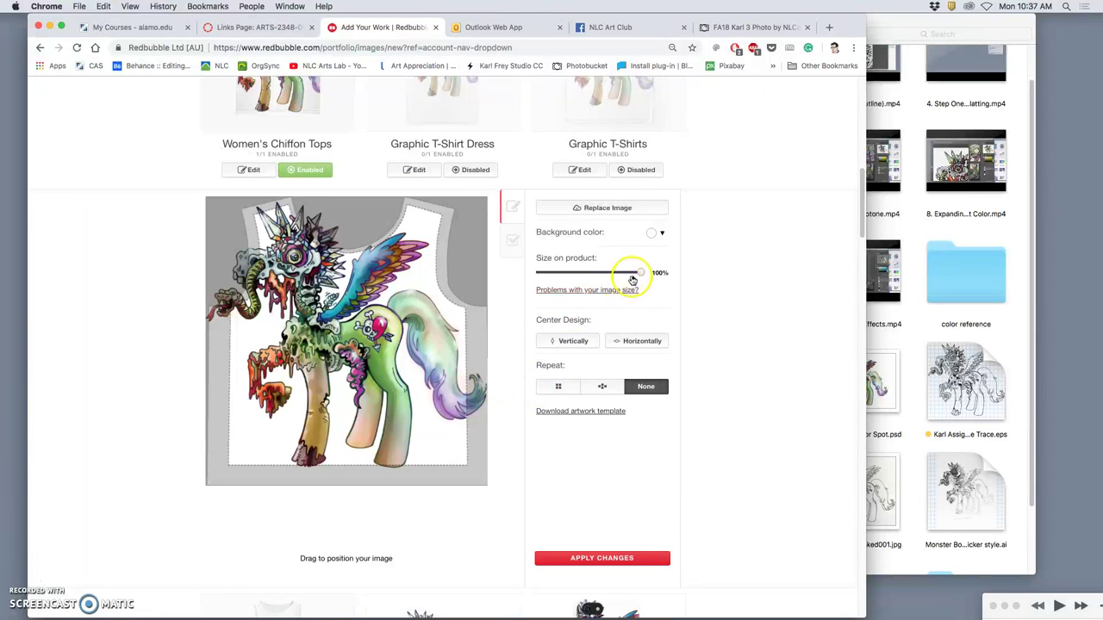
pyautogui.moveTo(640, 274); pyautogui.dragTo(609, 275)
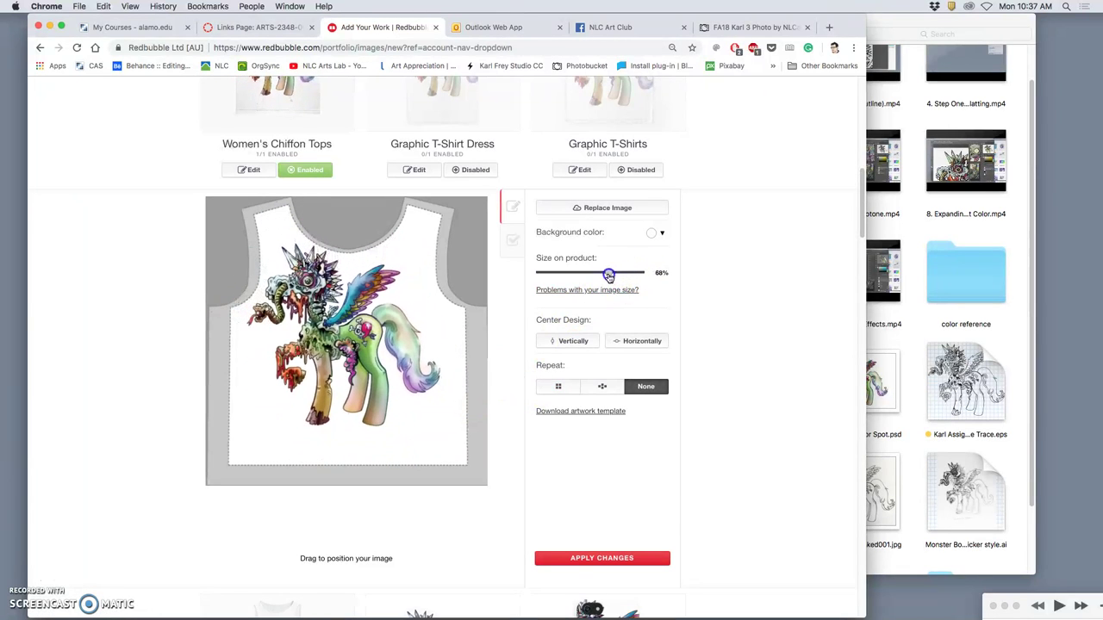
pyautogui.moveTo(369, 341); pyautogui.dragTo(373, 348)
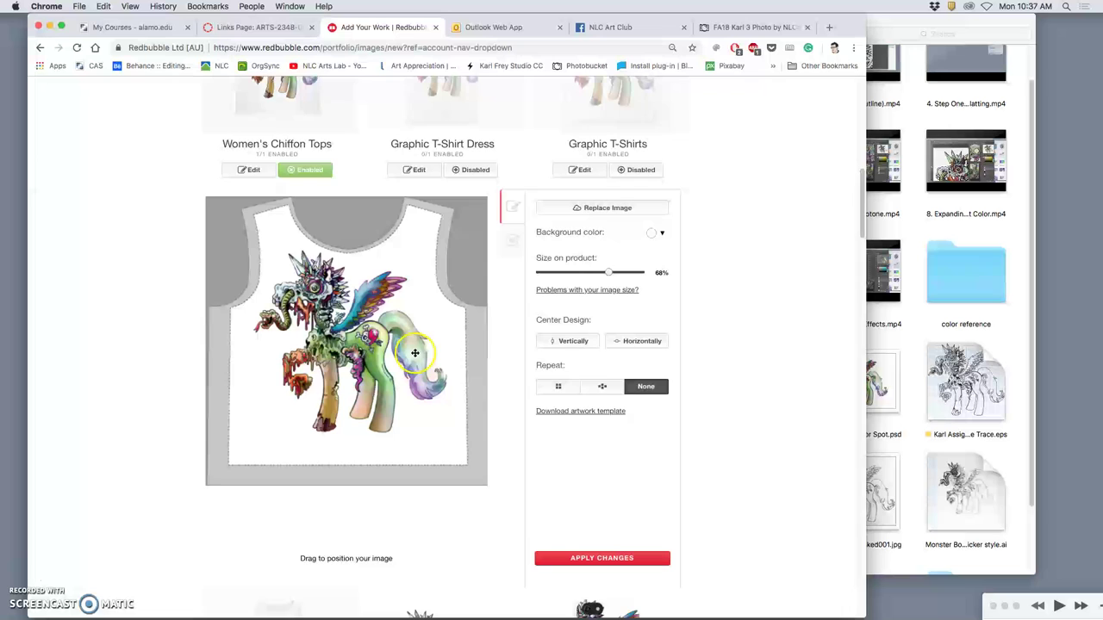
pyautogui.scroll(-5, 715, 367)
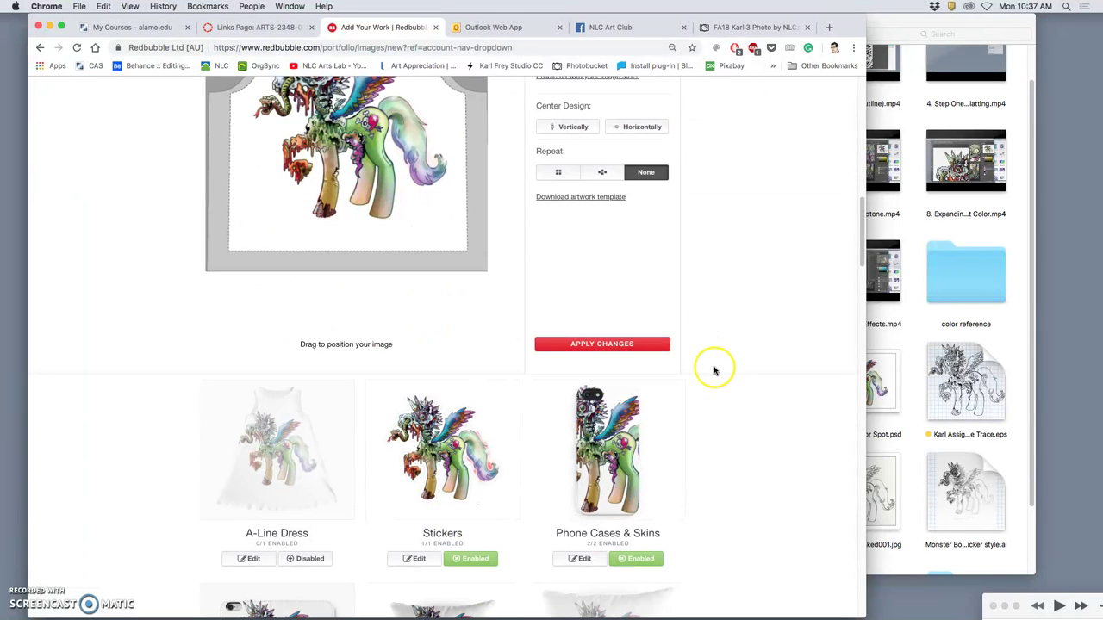
pyautogui.scroll(-3, 711, 372)
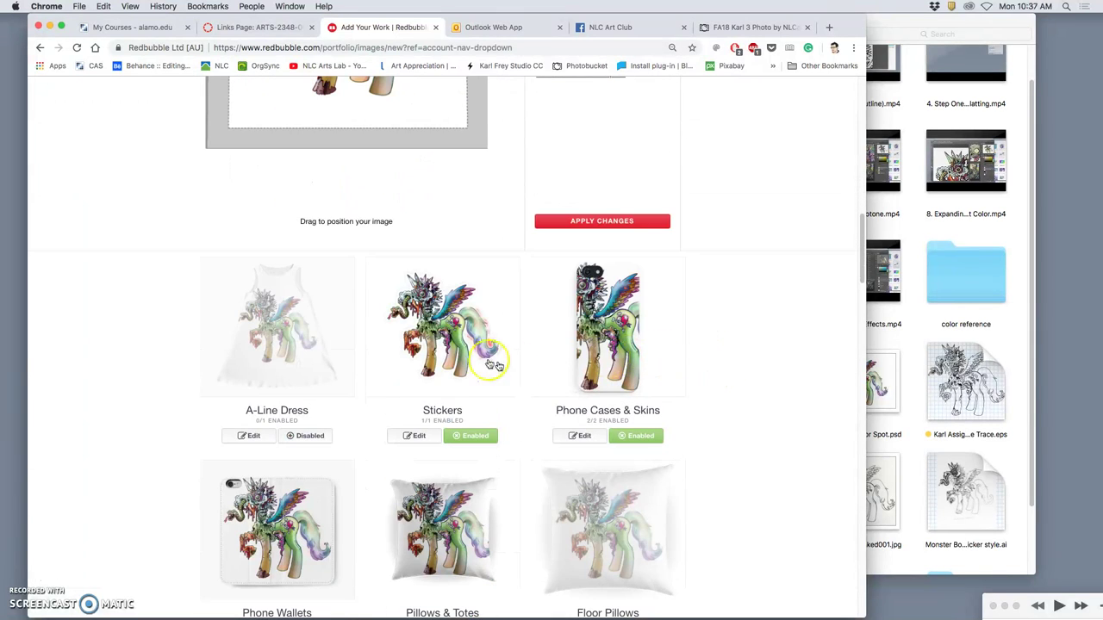
# Step: Preview the Stickers design, then review products down to Clock, Art Board and Wall Tapestry
pyautogui.click(461, 400)
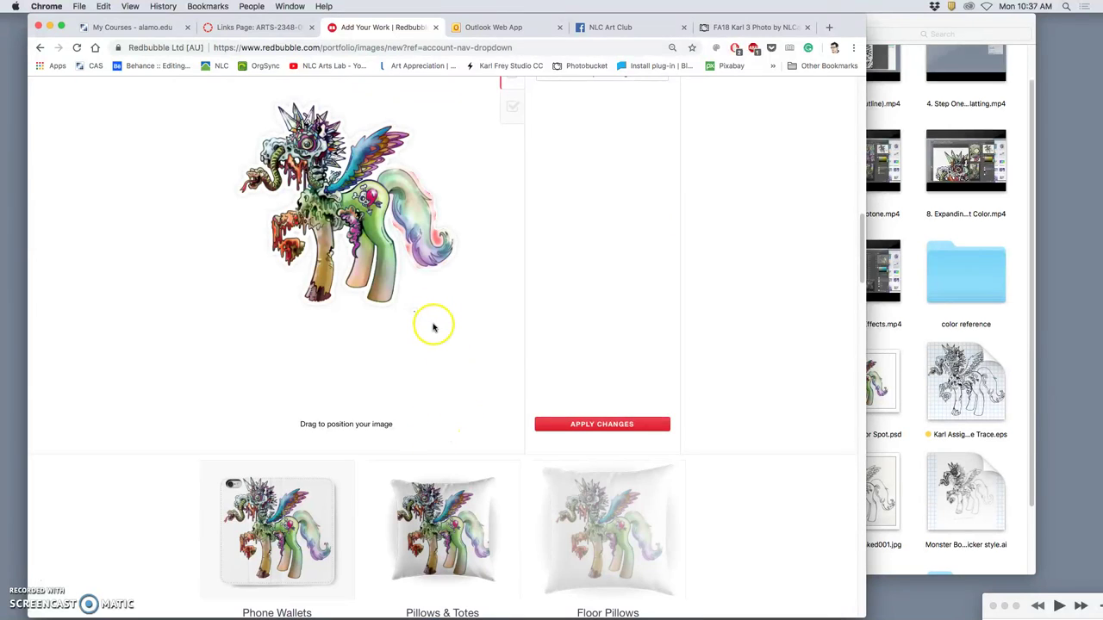
pyautogui.scroll(3, 433, 328)
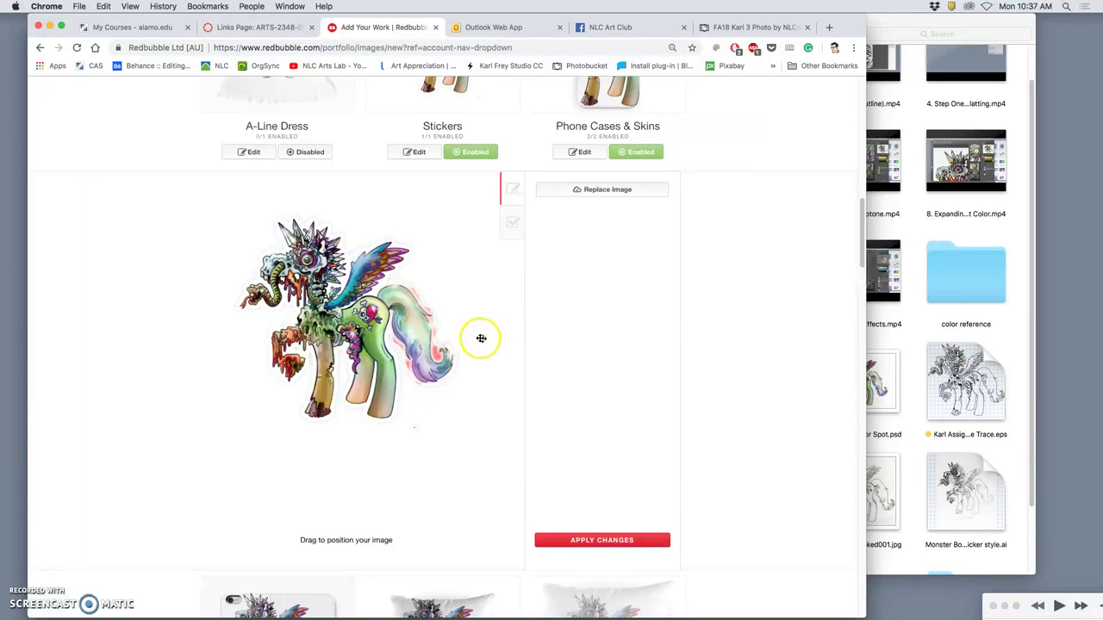
pyautogui.scroll(-5, 481, 338)
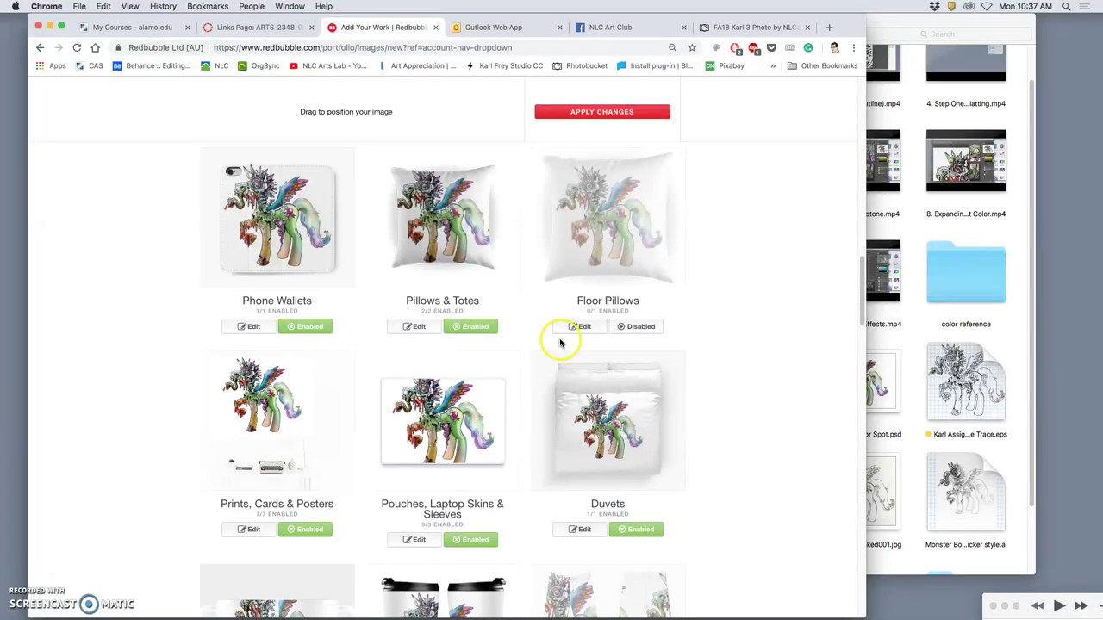
pyautogui.scroll(-4, 560, 343)
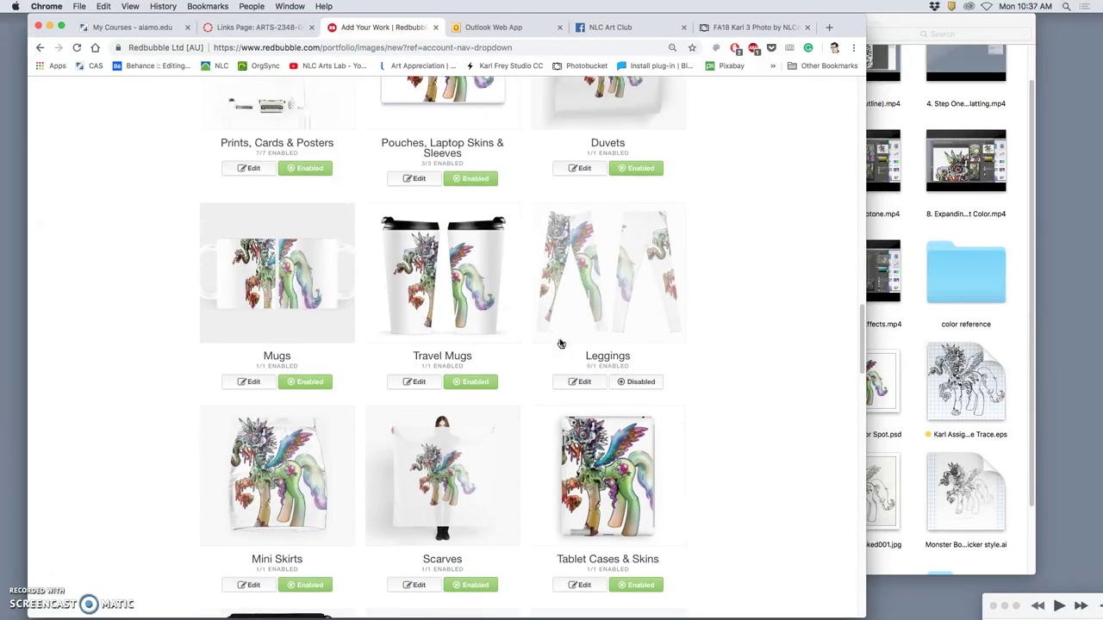
pyautogui.scroll(-3, 560, 342)
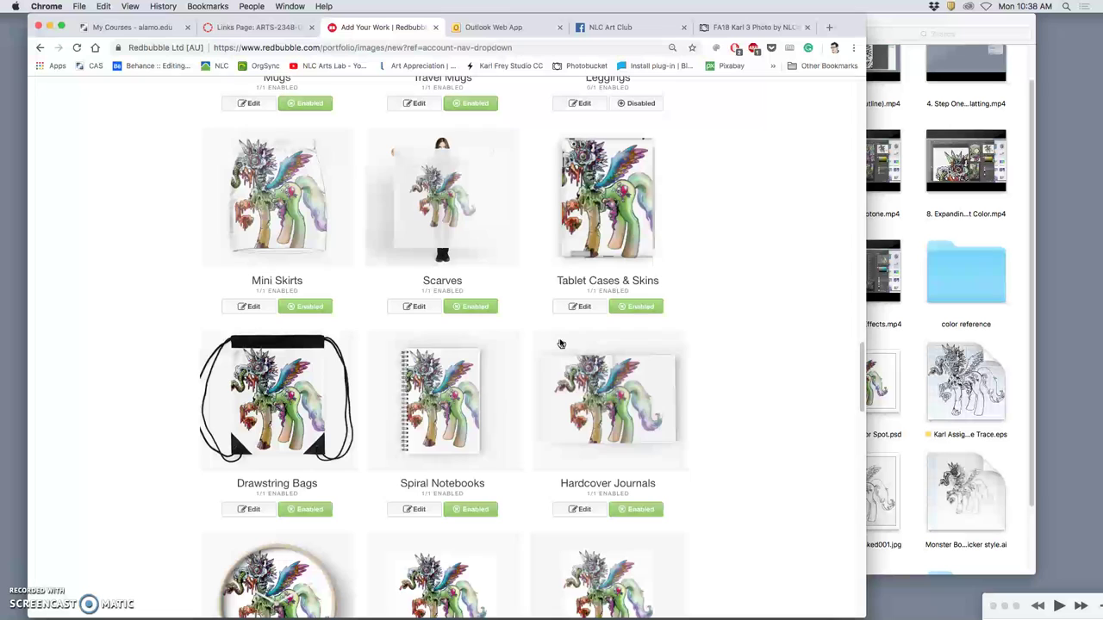
pyautogui.scroll(-4, 560, 343)
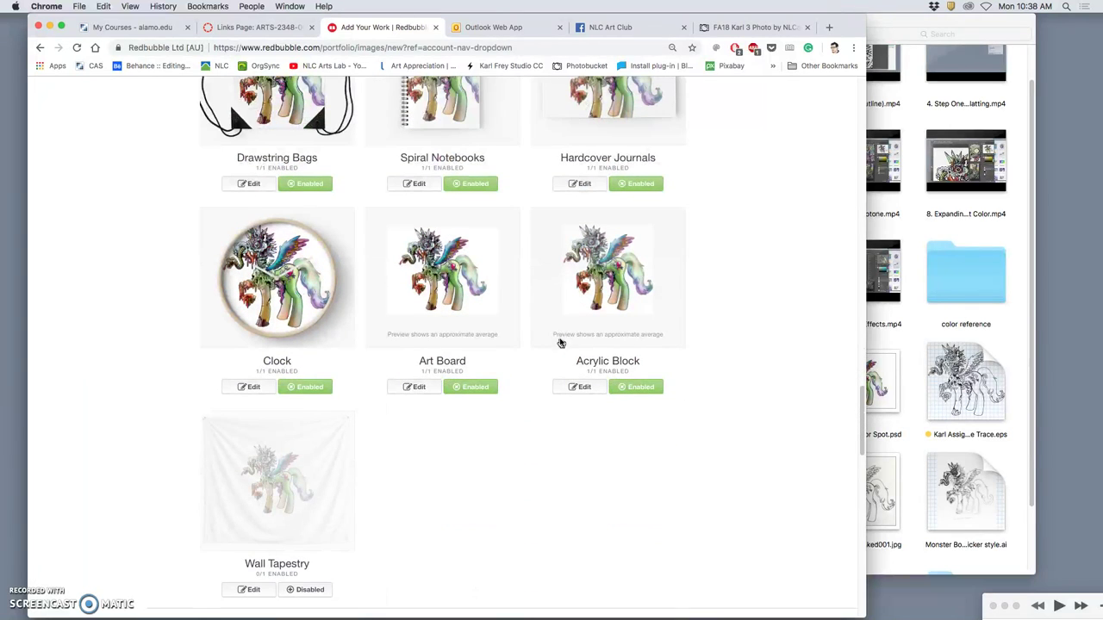
# Step: Resize the Clock design from 77% to 63%, give it a dark green background, and apply
pyautogui.click(382, 318)
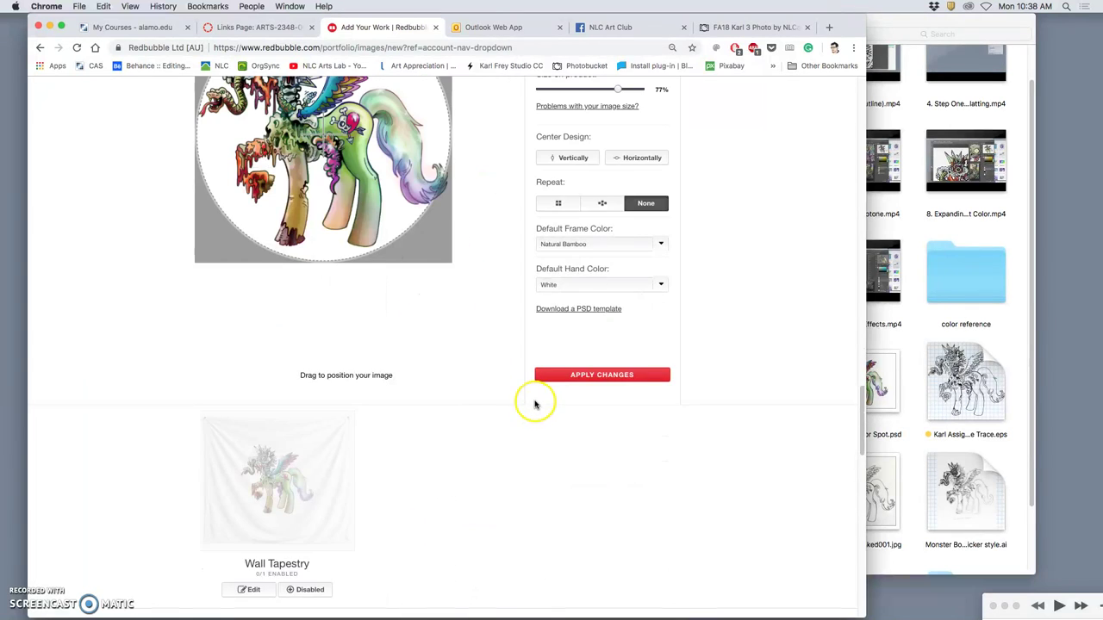
pyautogui.scroll(2, 453, 349)
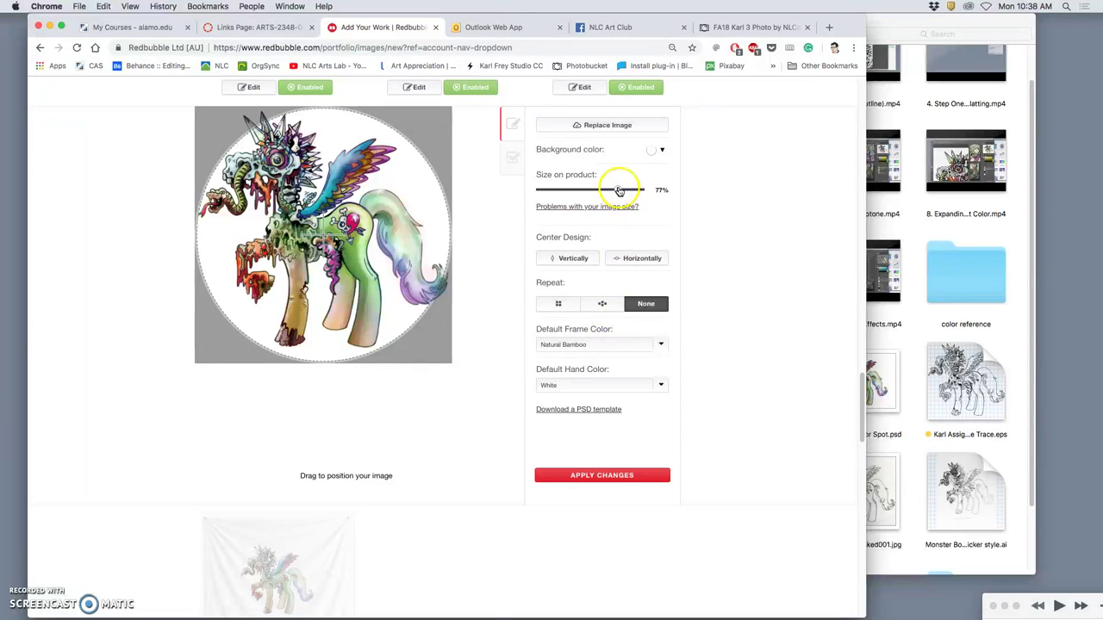
pyautogui.moveTo(619, 189); pyautogui.dragTo(604, 191)
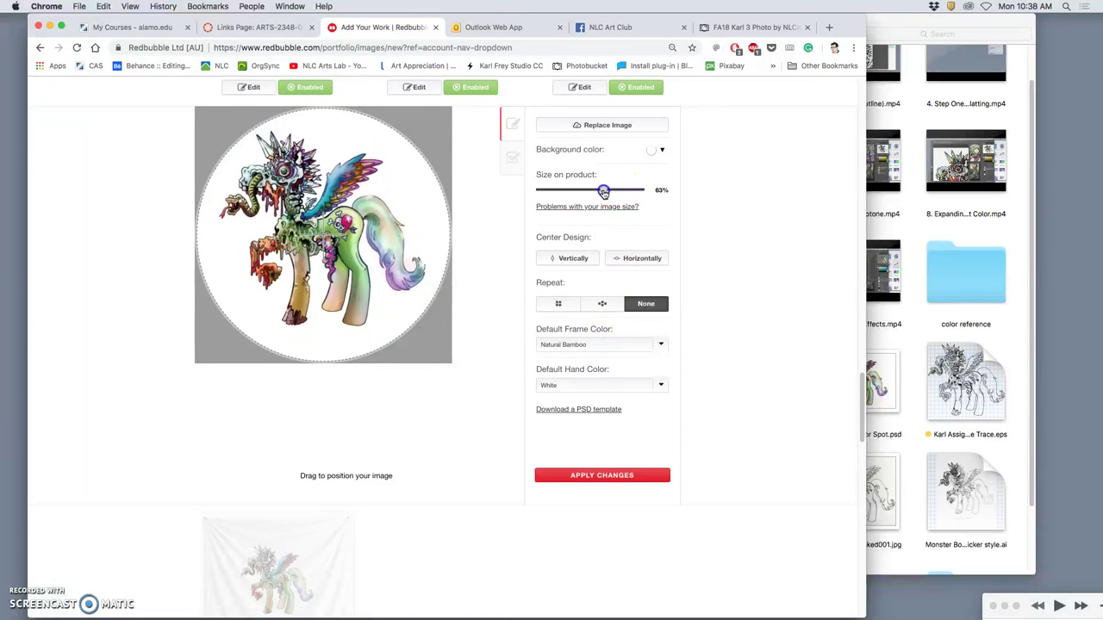
pyautogui.click(653, 151)
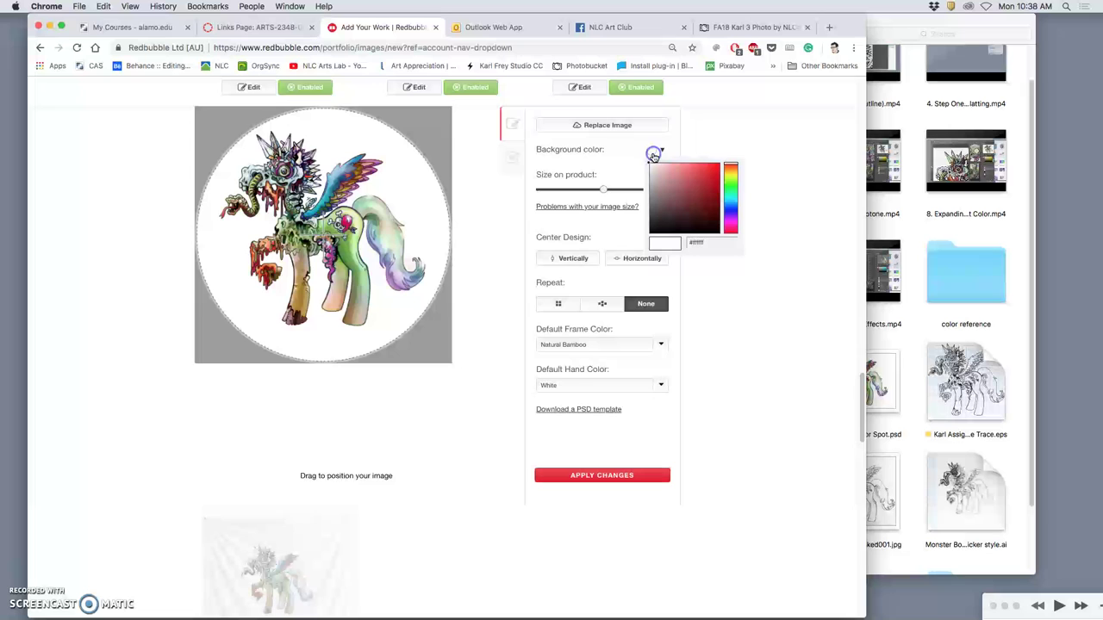
pyautogui.click(698, 175)
pyautogui.click(731, 210)
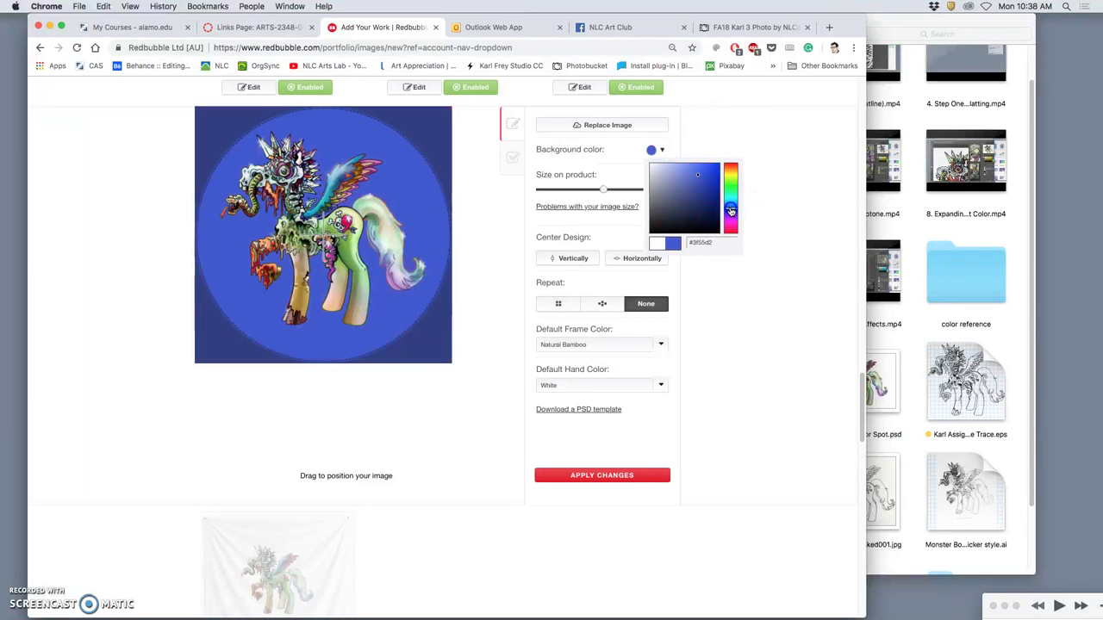
pyautogui.moveTo(730, 210)
pyautogui.mouseDown()
pyautogui.moveTo(729, 198)
pyautogui.moveTo(659, 181)
pyautogui.moveTo(668, 233)
pyautogui.moveTo(674, 222)
pyautogui.mouseUp()
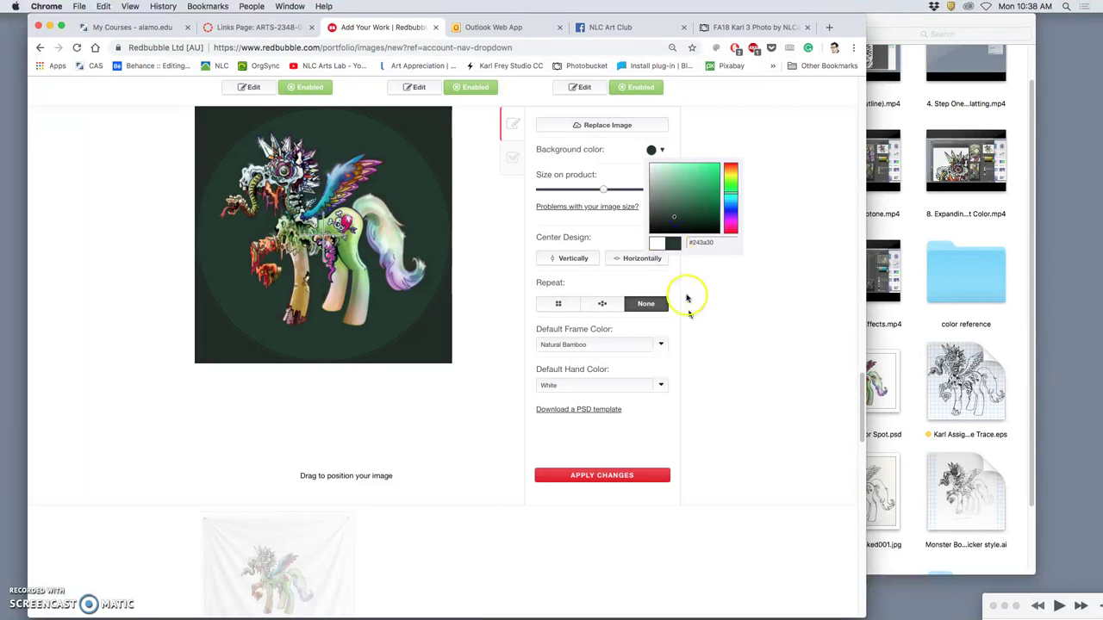
pyautogui.click(628, 475)
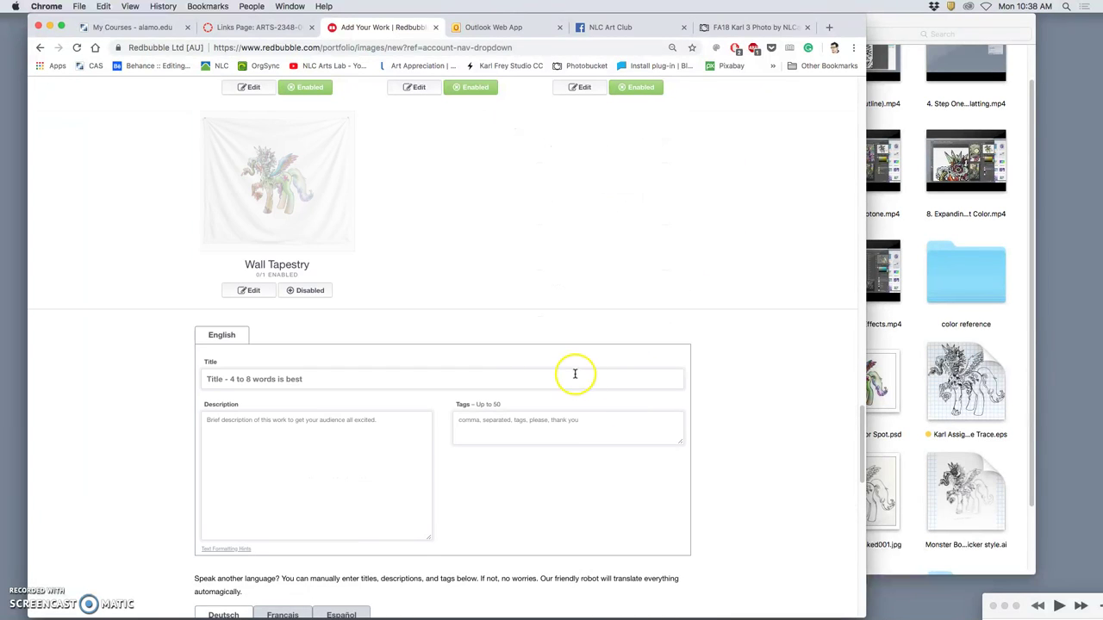
pyautogui.scroll(-3, 549, 370)
pyautogui.scroll(6, 551, 369)
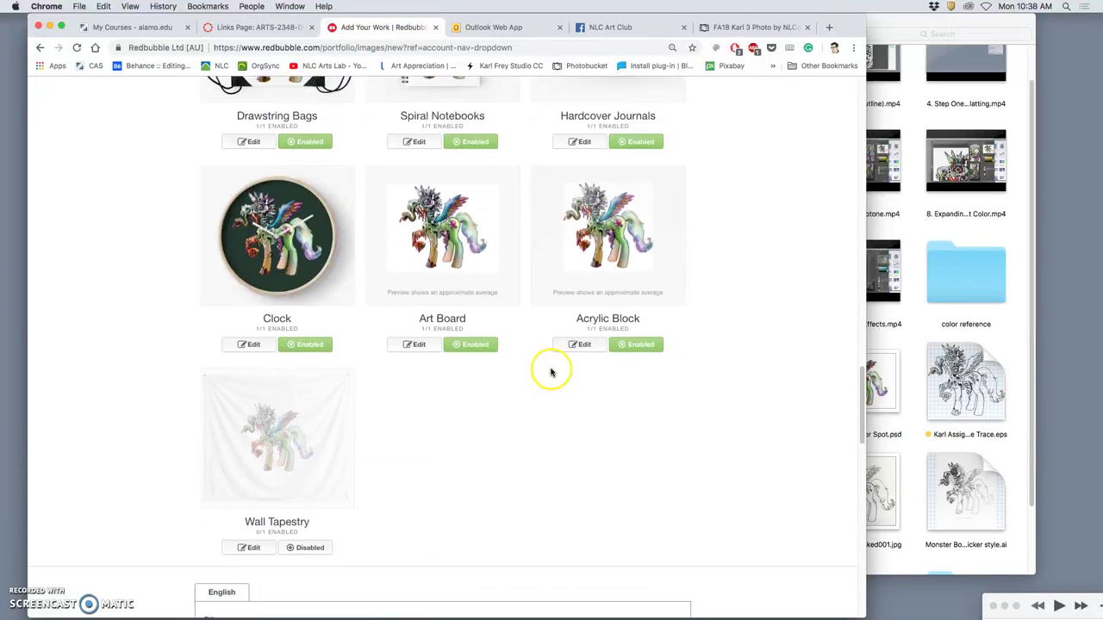
pyautogui.scroll(-2, 482, 414)
pyautogui.scroll(-10, 364, 526)
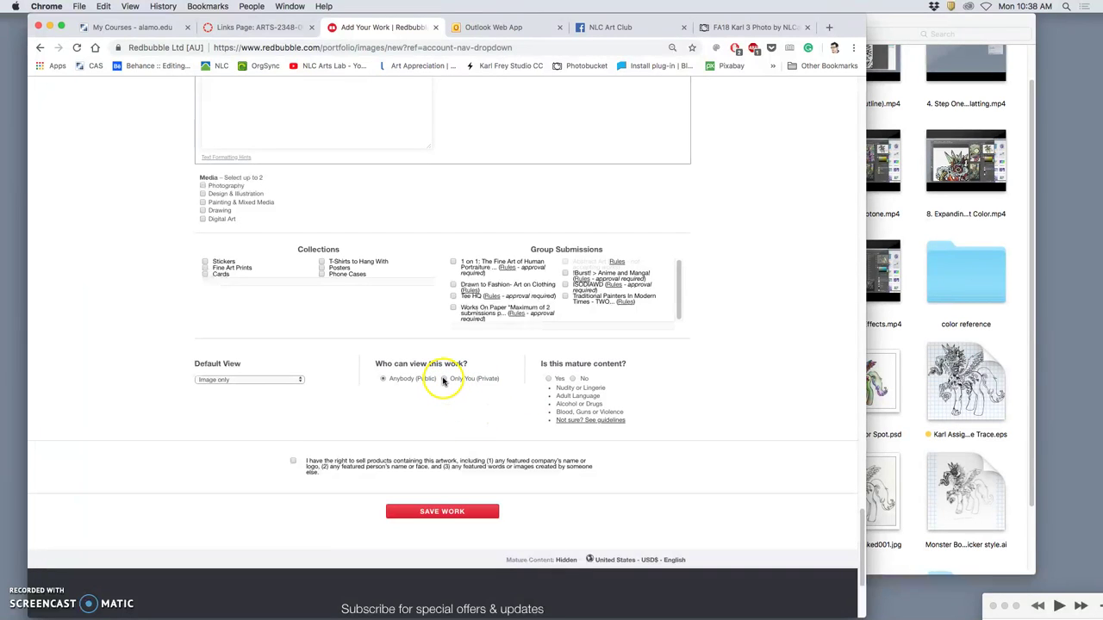
pyautogui.scroll(20, 475, 415)
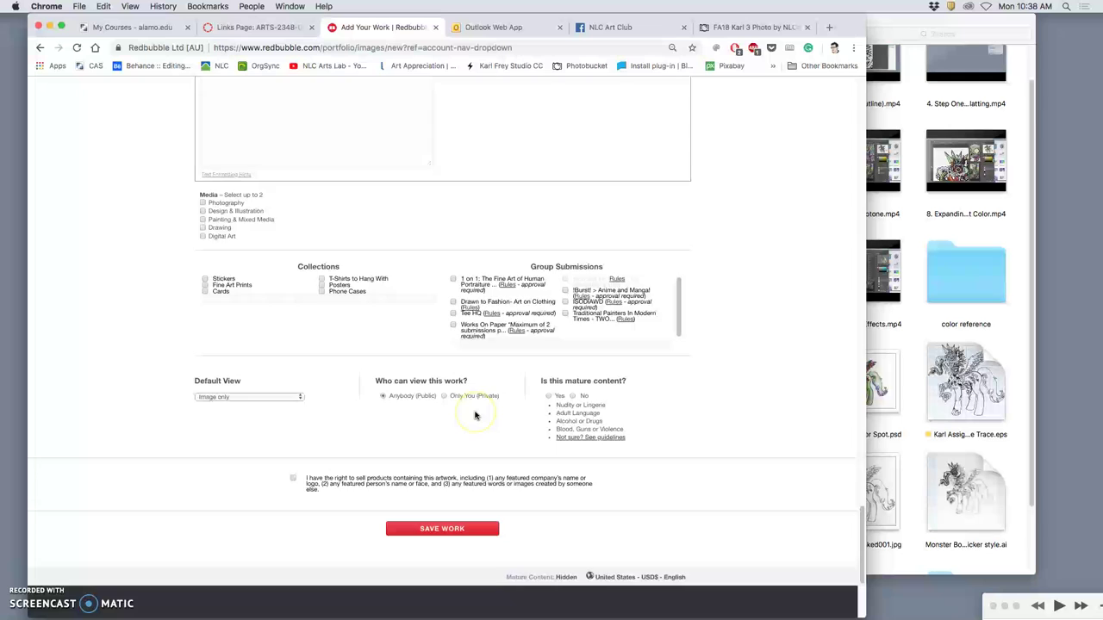
pyautogui.click(527, 131)
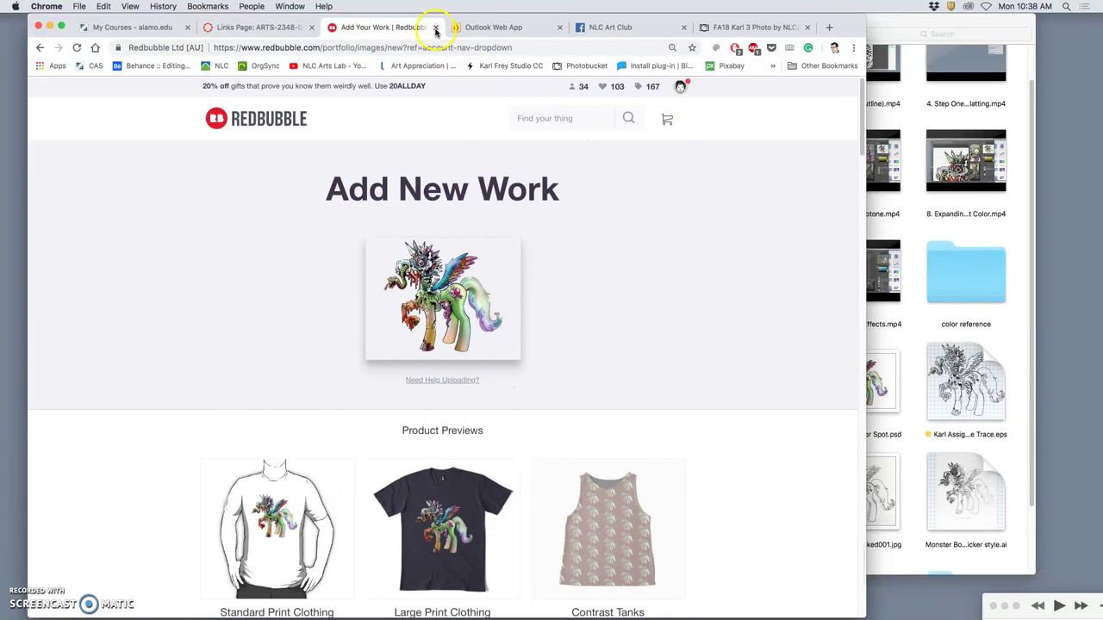
pyautogui.scroll(-15, 560, 226)
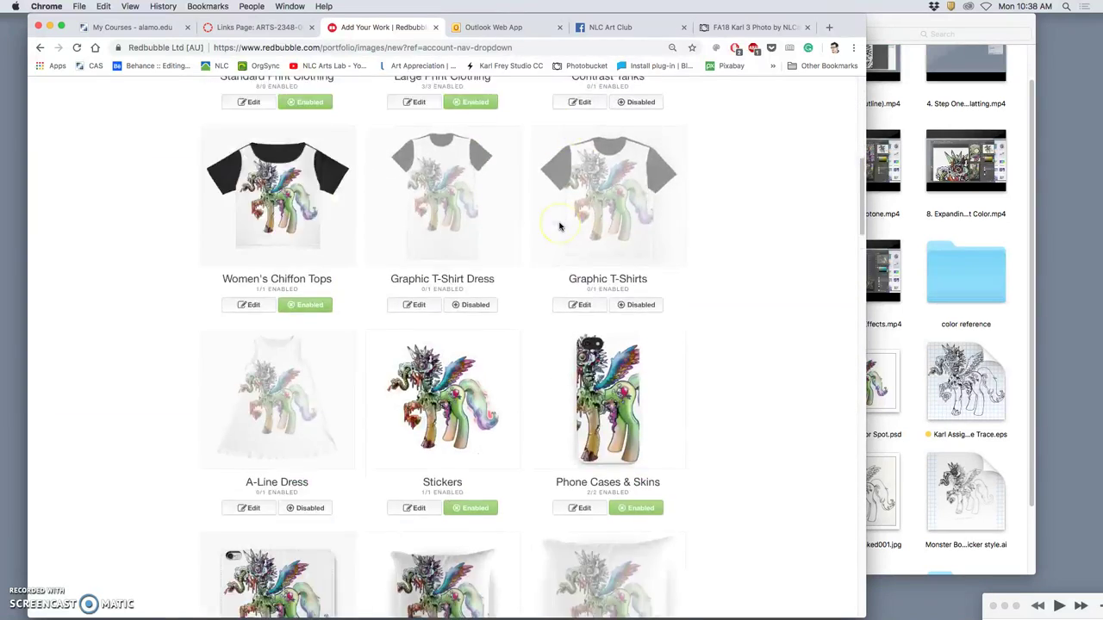
pyautogui.scroll(-3, 560, 227)
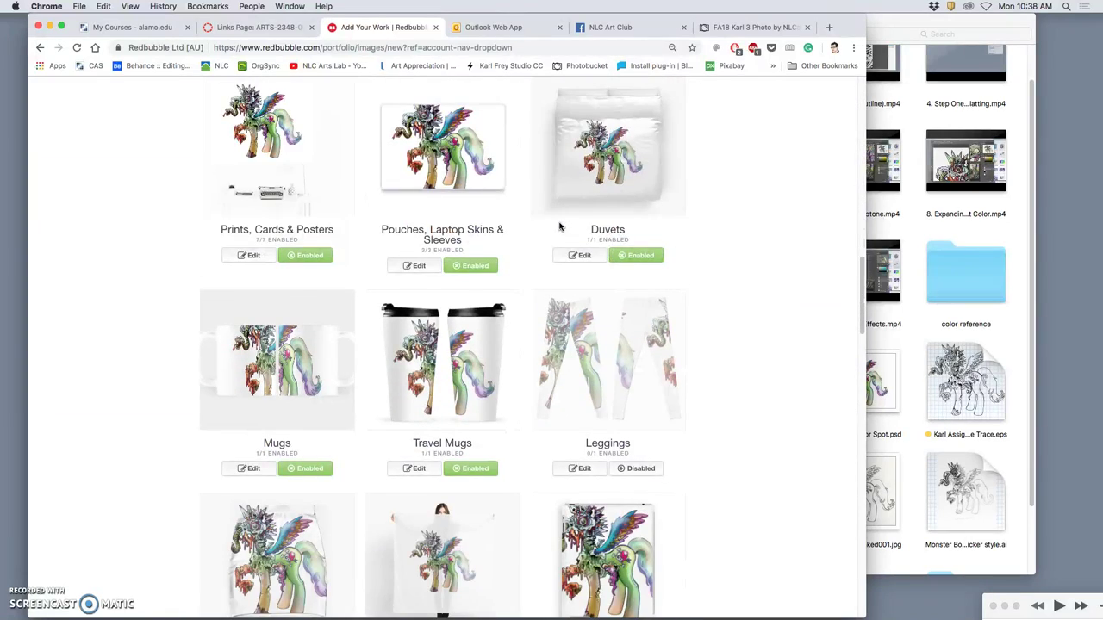
pyautogui.scroll(-9, 561, 227)
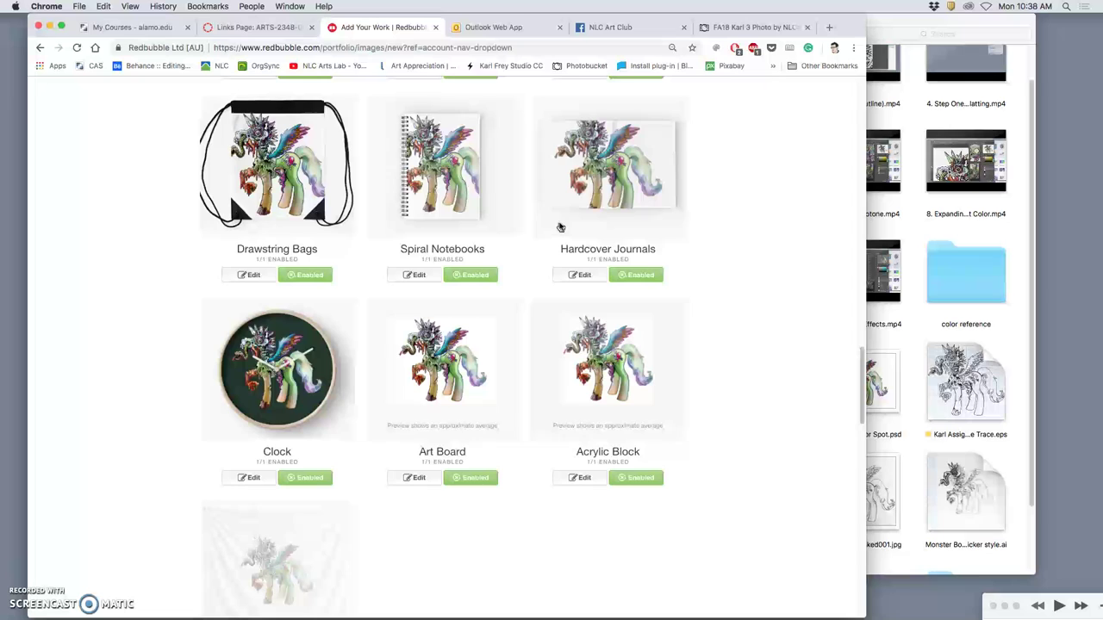
# Step: In the Prints, Cards & Posters editor, set the background colour to red #e04a4a
pyautogui.scroll(20, 560, 227)
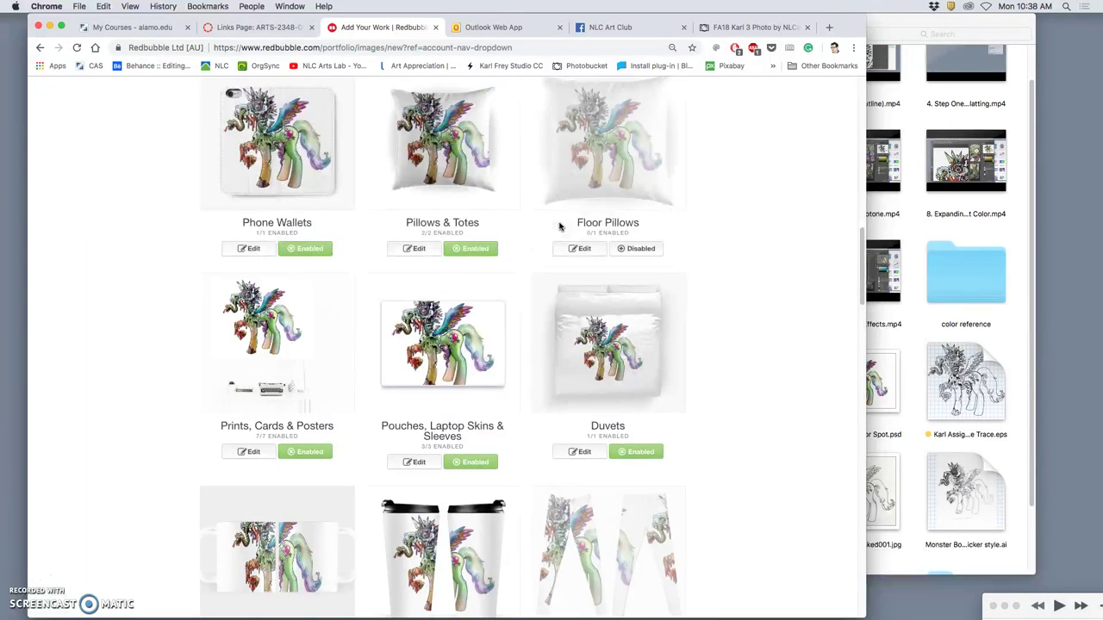
pyautogui.scroll(-10, 560, 227)
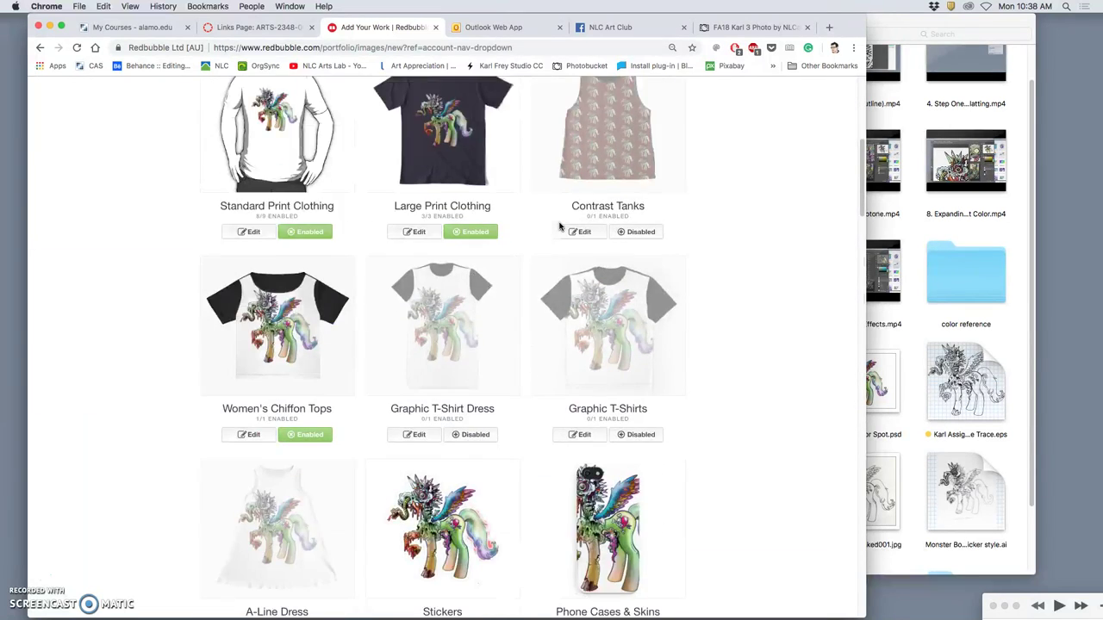
pyautogui.scroll(-10, 560, 227)
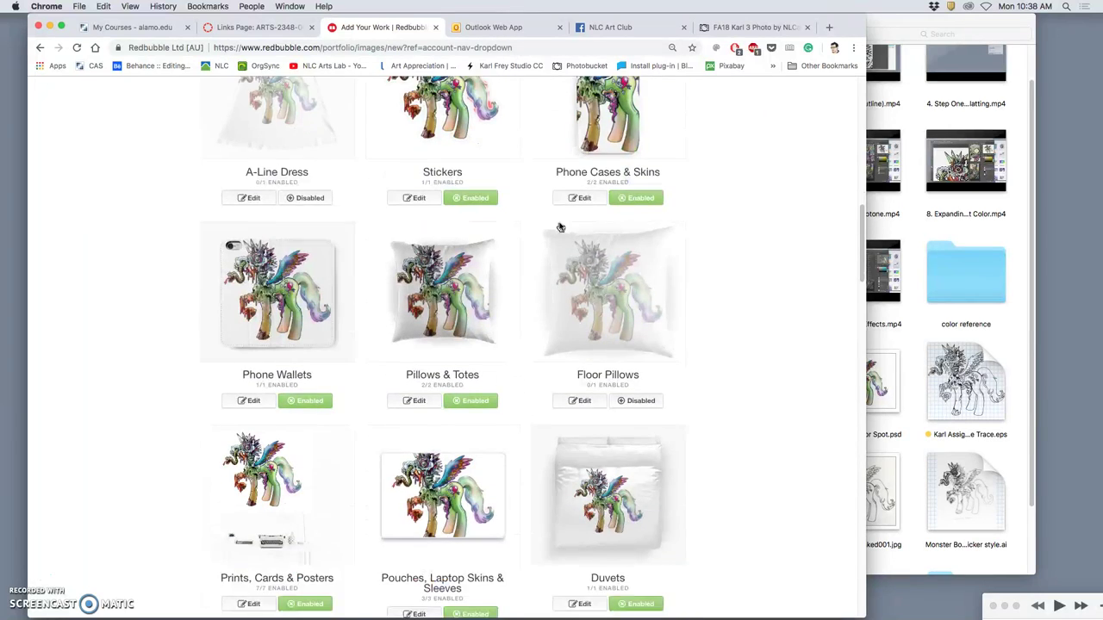
pyautogui.click(508, 270)
pyautogui.click(286, 332)
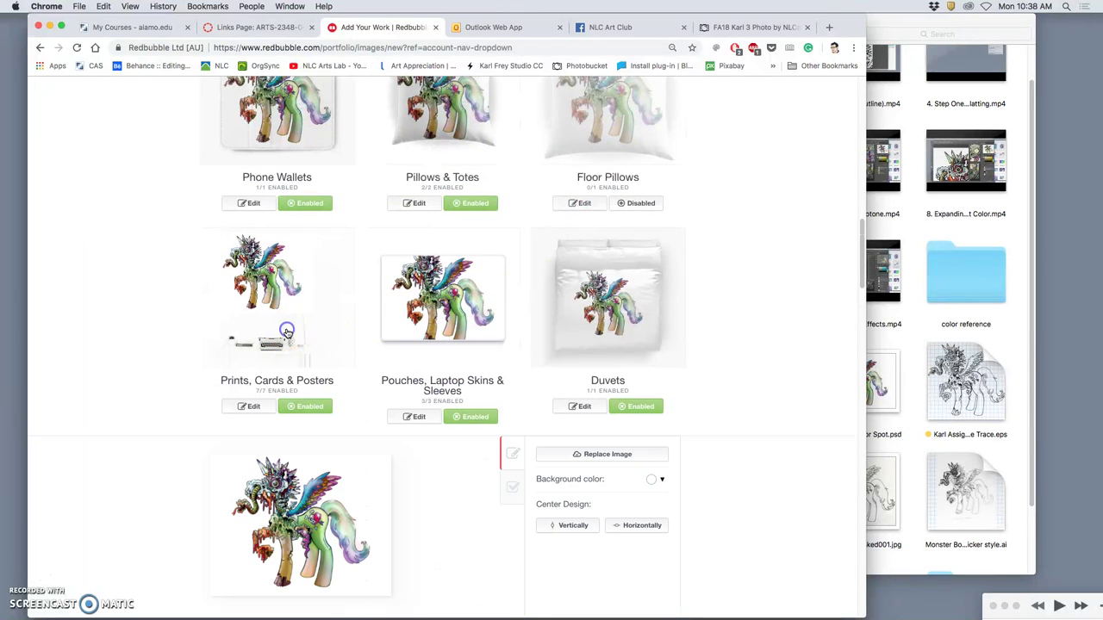
pyautogui.click(248, 406)
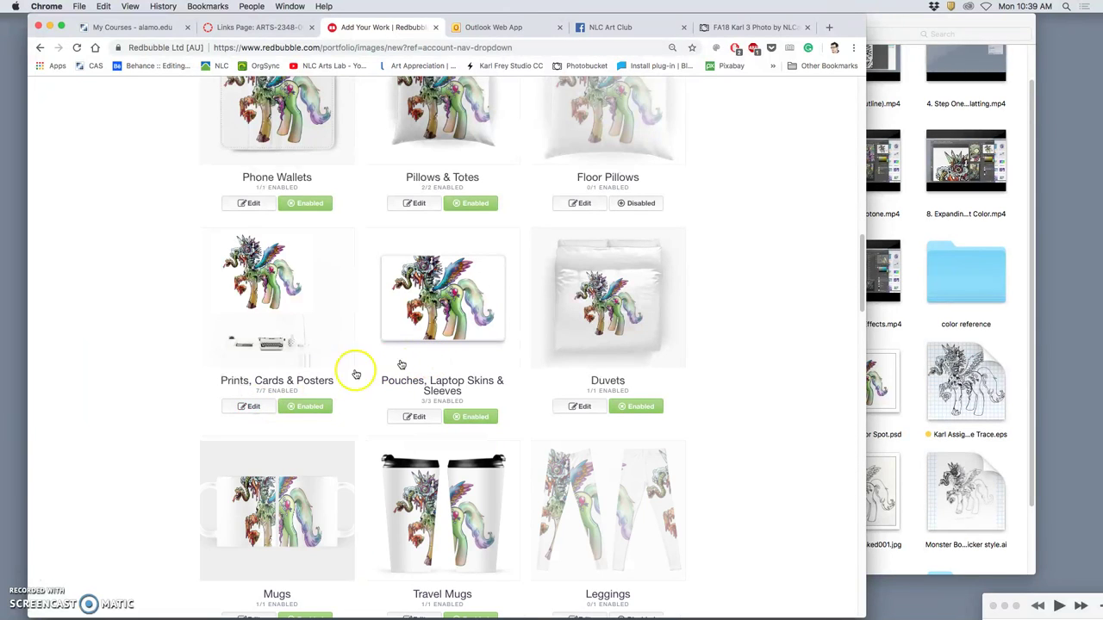
pyautogui.click(255, 408)
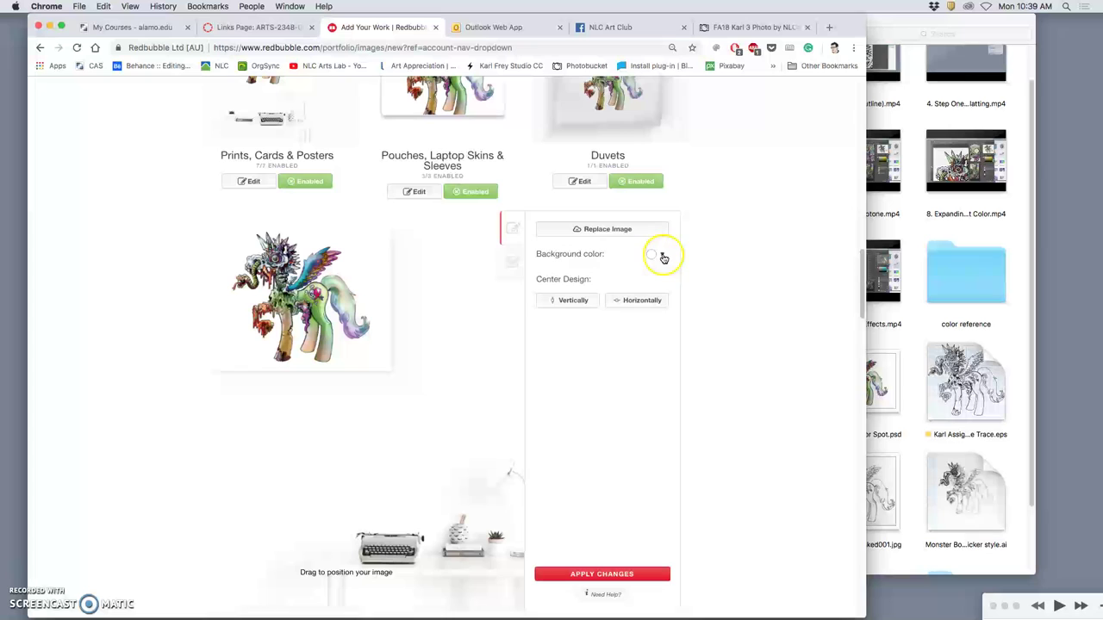
pyautogui.click(657, 253)
pyautogui.click(695, 279)
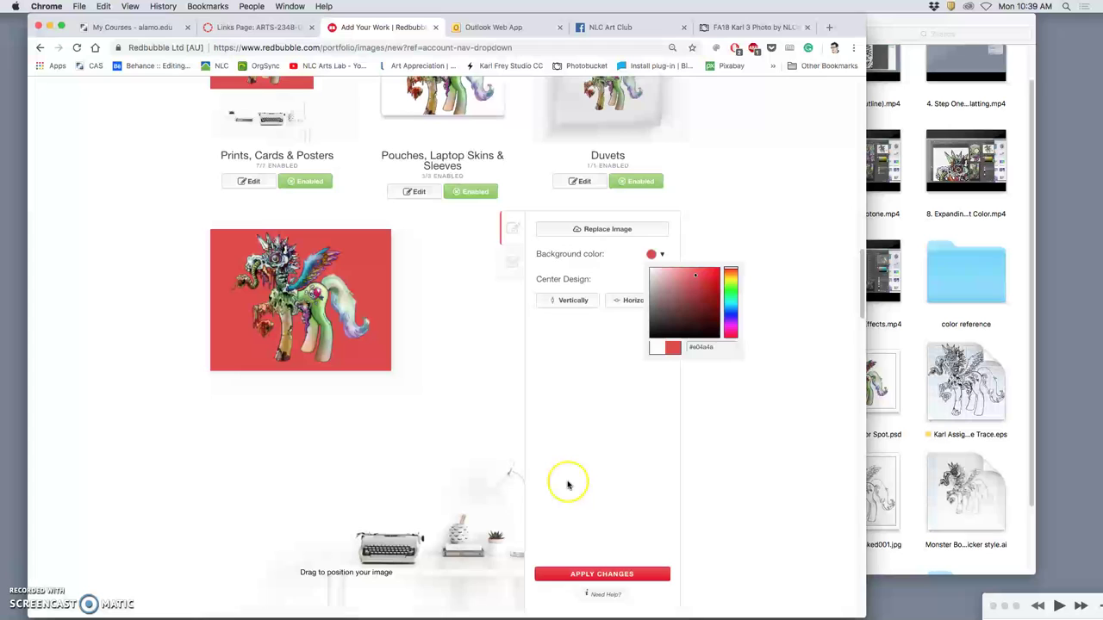
pyautogui.scroll(-1, 487, 450)
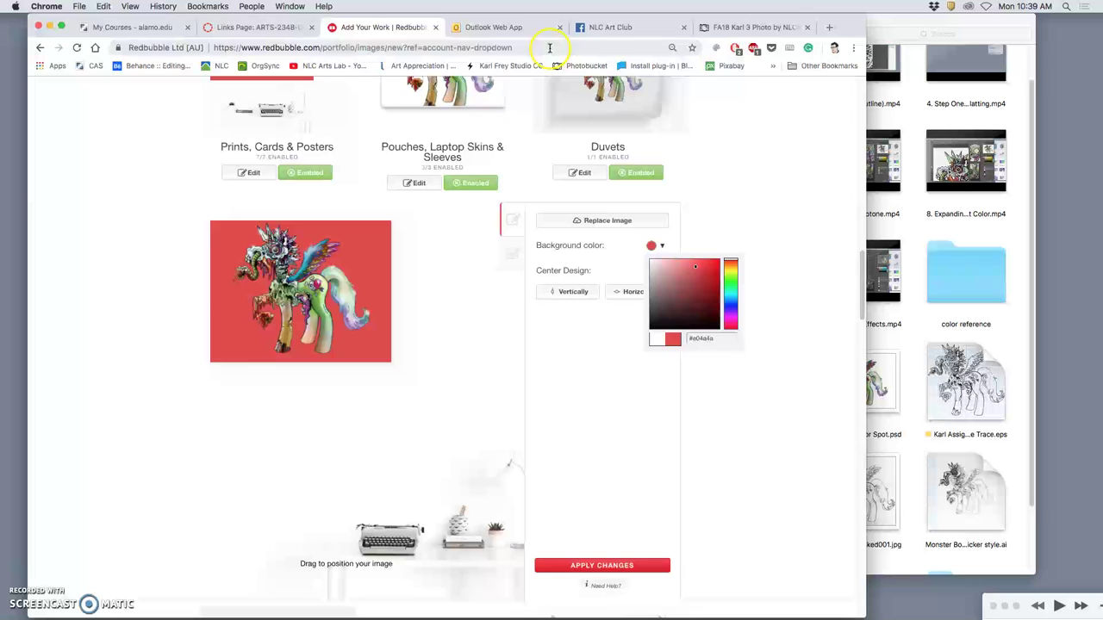
# Step: In Photobucket, go to Digital I Assignments > Assignment 8 Font Design Poster > Past Student Examples
pyautogui.click(758, 27)
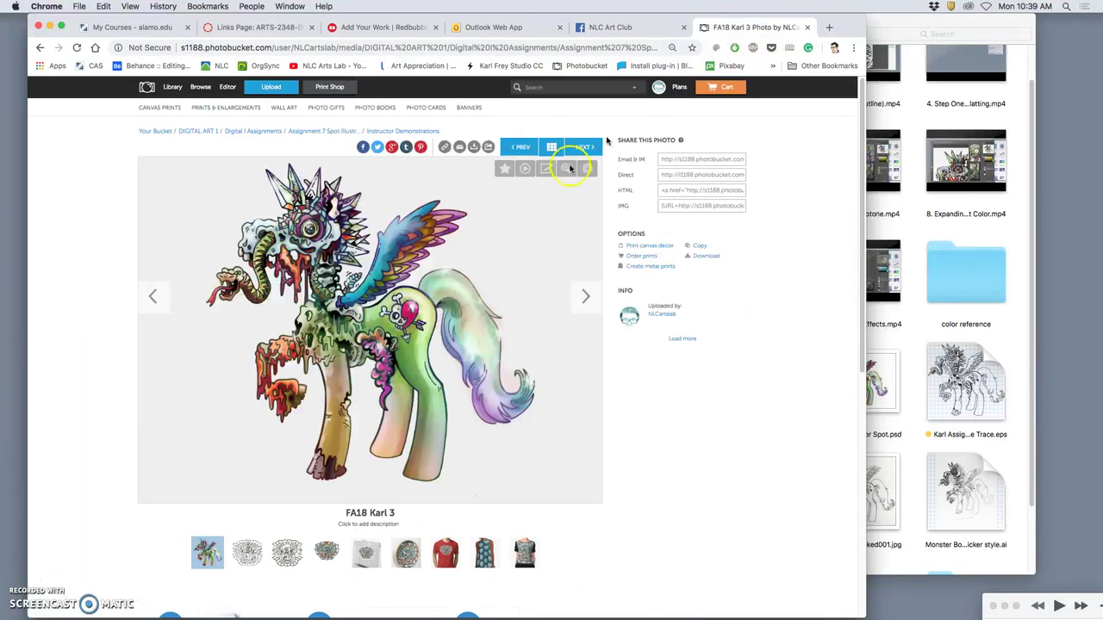
pyautogui.click(278, 130)
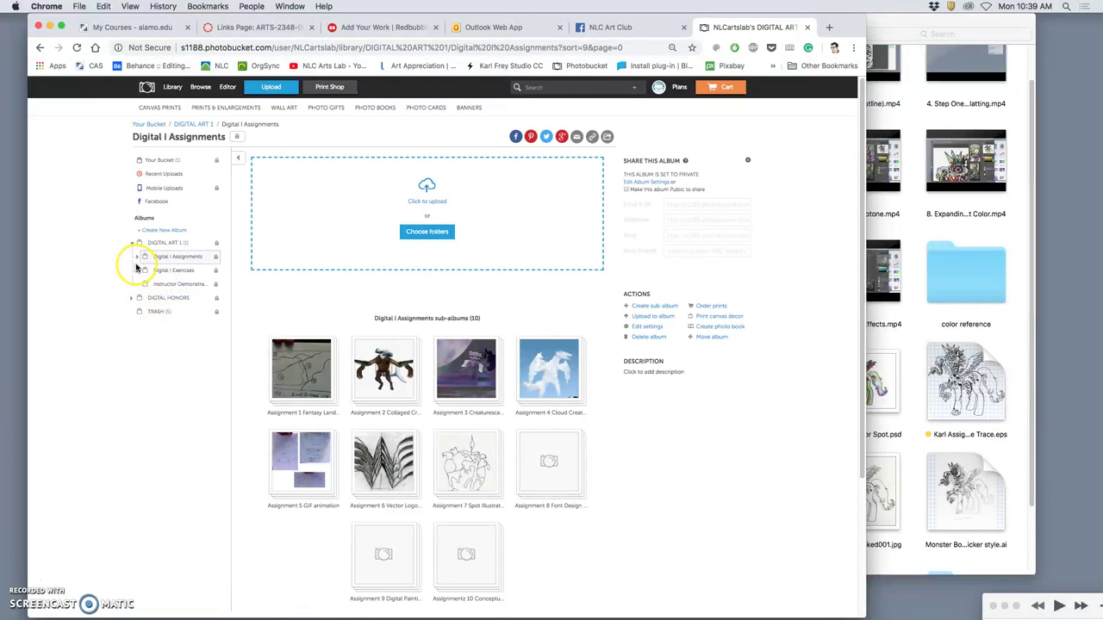
pyautogui.click(137, 257)
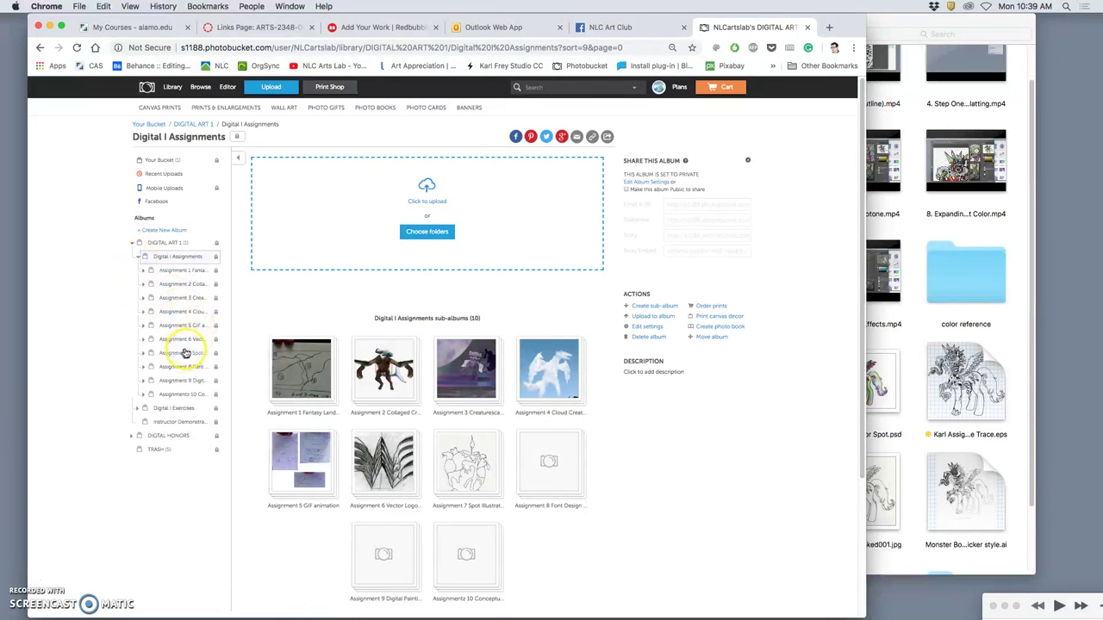
pyautogui.click(179, 366)
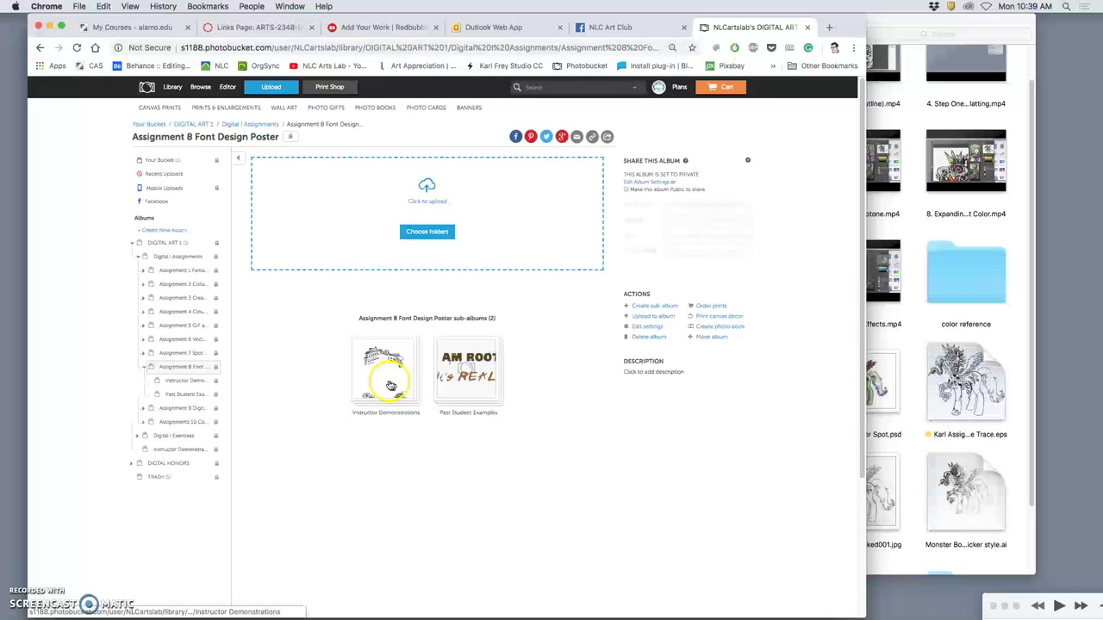
pyautogui.click(447, 393)
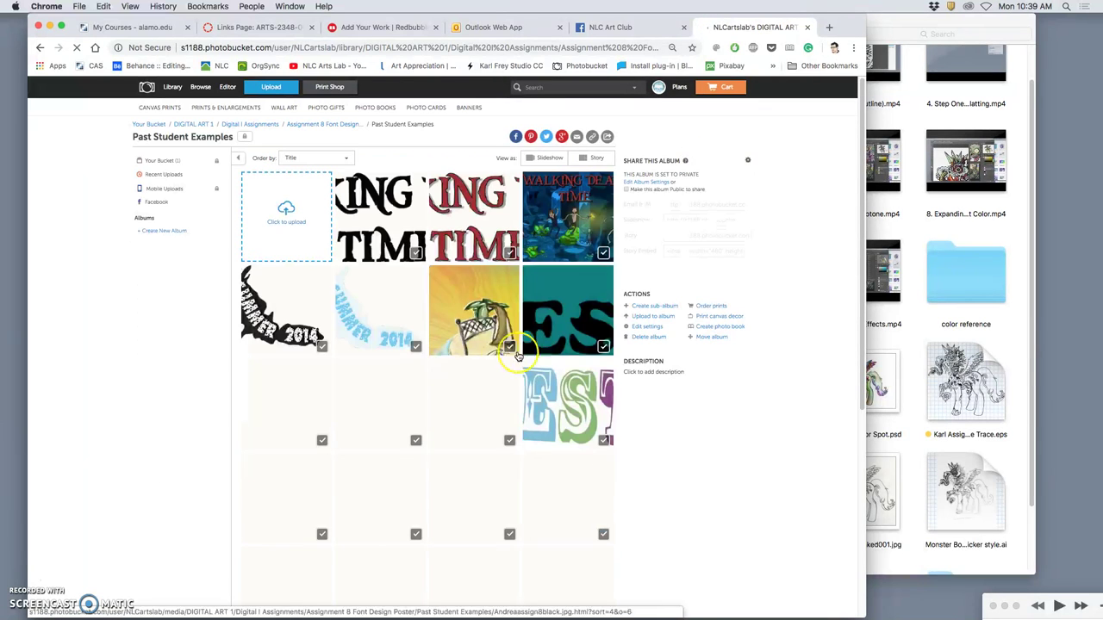
# Step: On page 5 of the album, open the DÚYÈ The Stinger photo
pyautogui.scroll(-5, 529, 449)
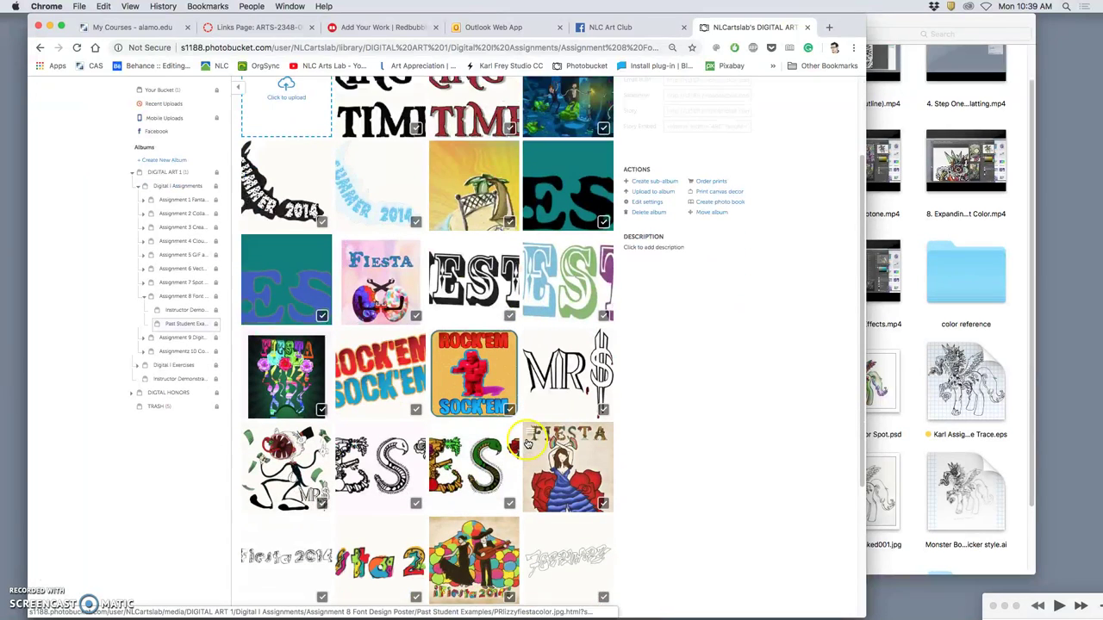
pyautogui.scroll(-2, 526, 442)
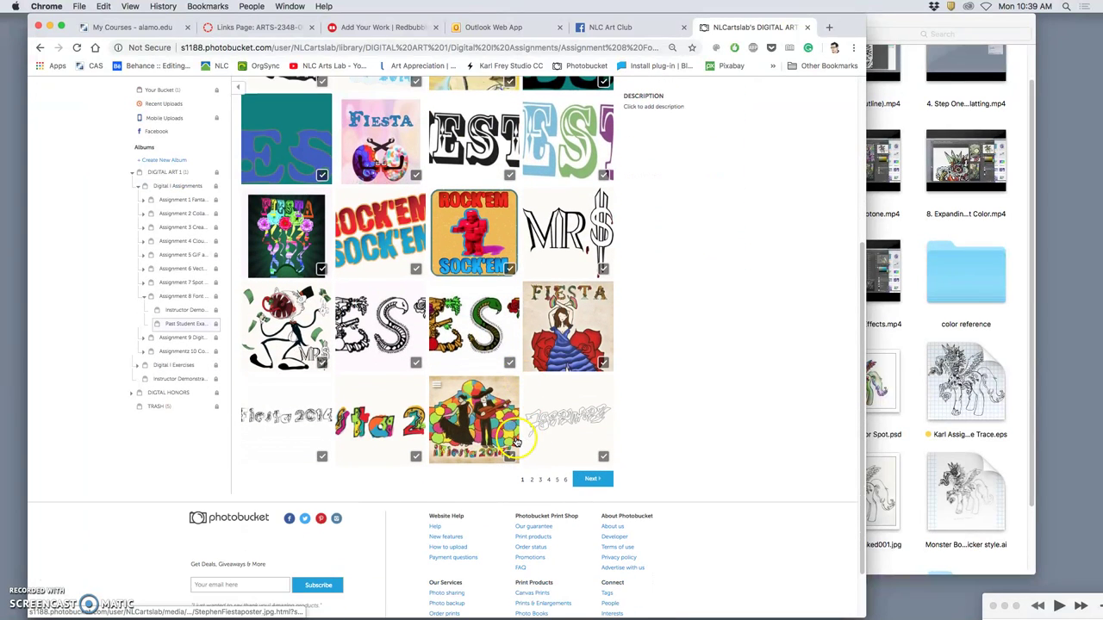
pyautogui.click(556, 481)
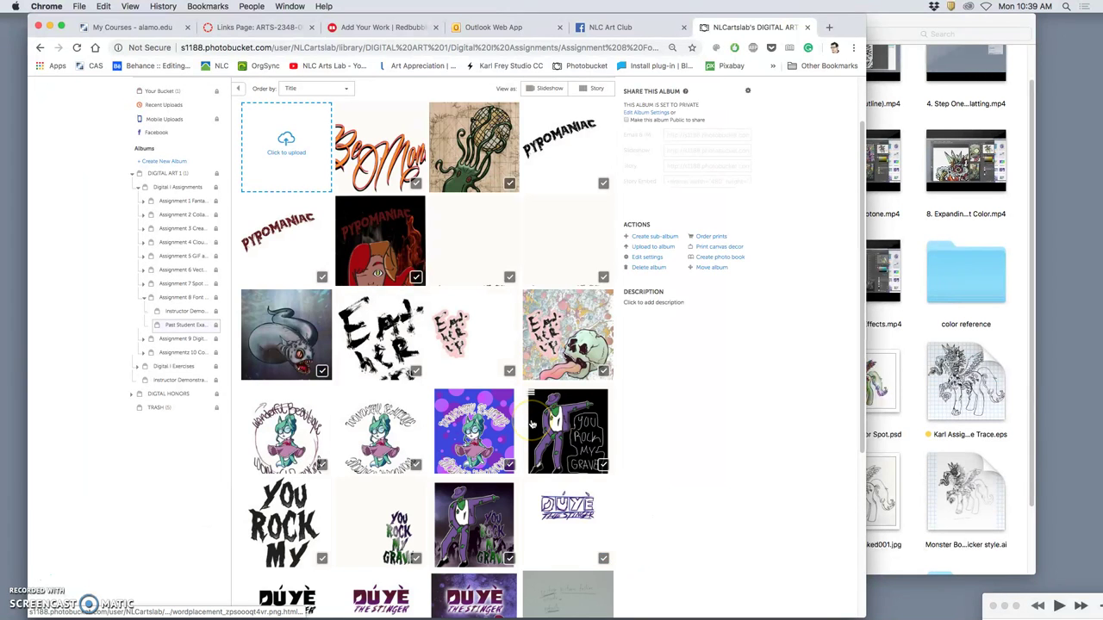
pyautogui.scroll(-2, 529, 423)
pyautogui.click(530, 415)
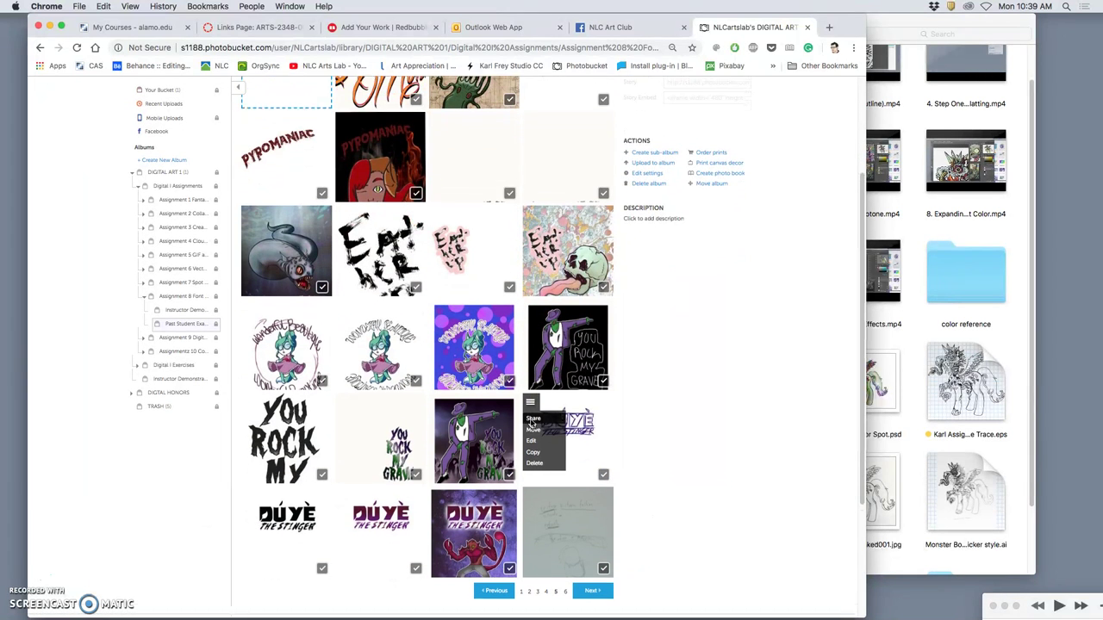
pyautogui.scroll(-1, 531, 422)
pyautogui.click(361, 325)
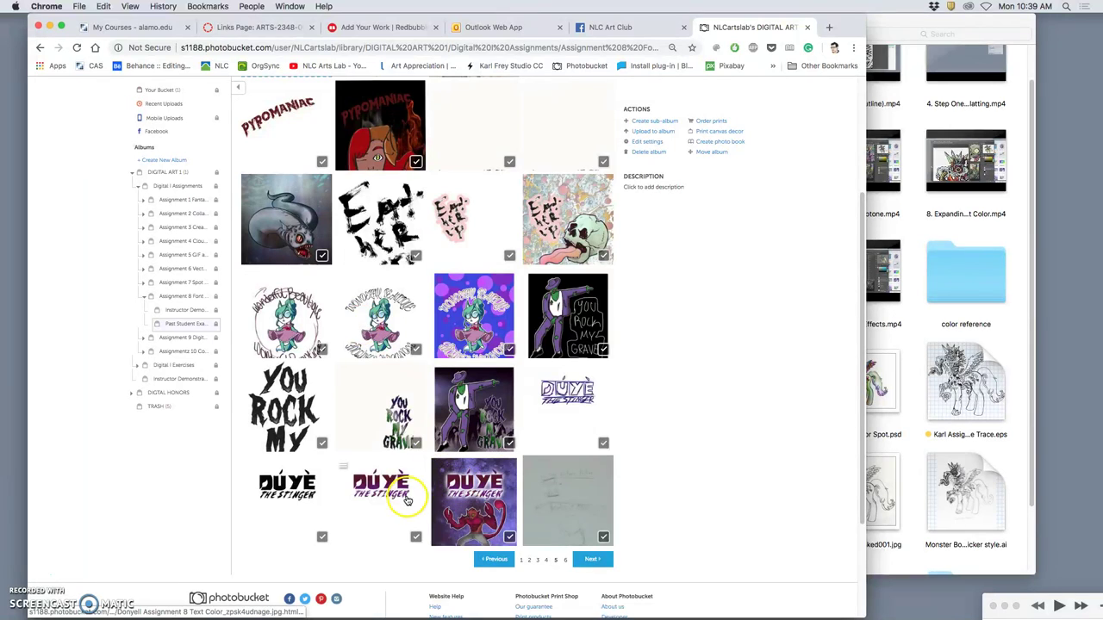
pyautogui.click(476, 424)
pyautogui.click(530, 371)
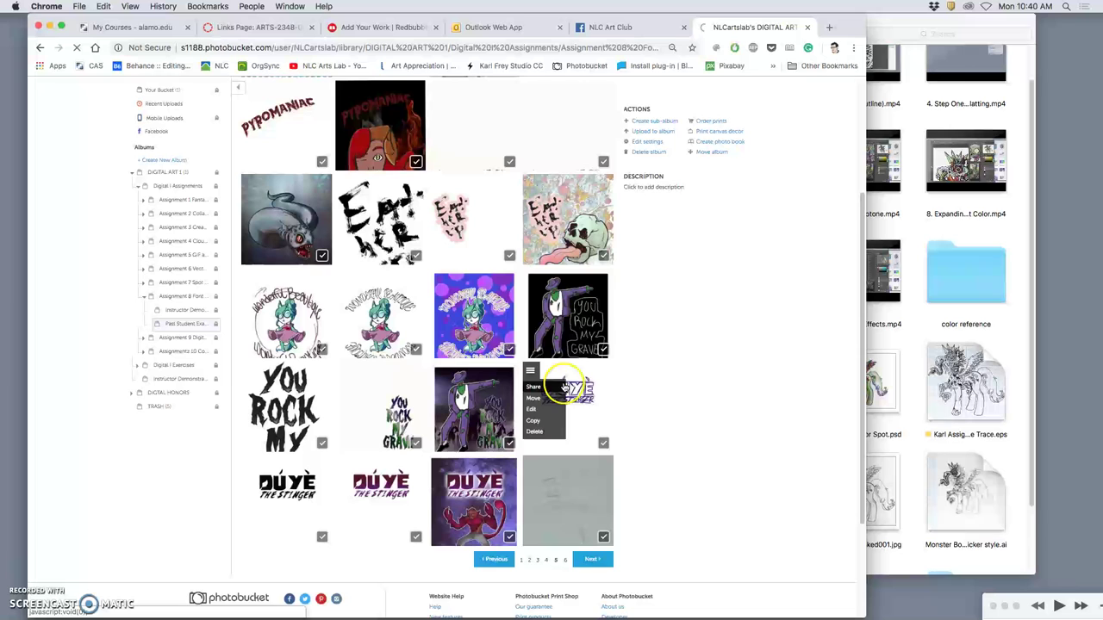
pyautogui.click(561, 389)
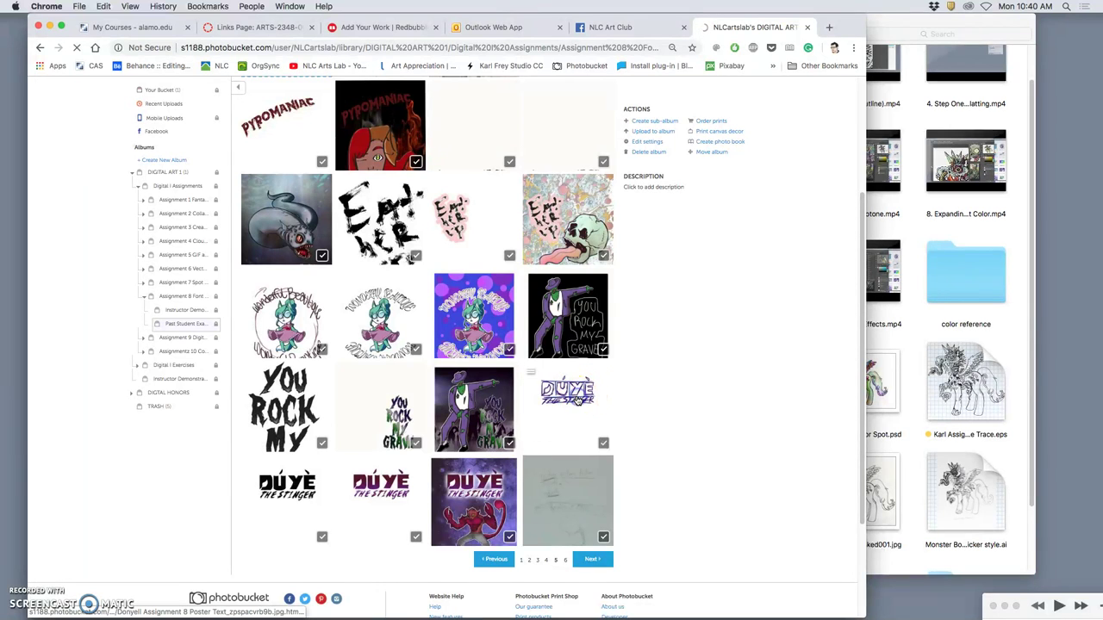
pyautogui.click(576, 400)
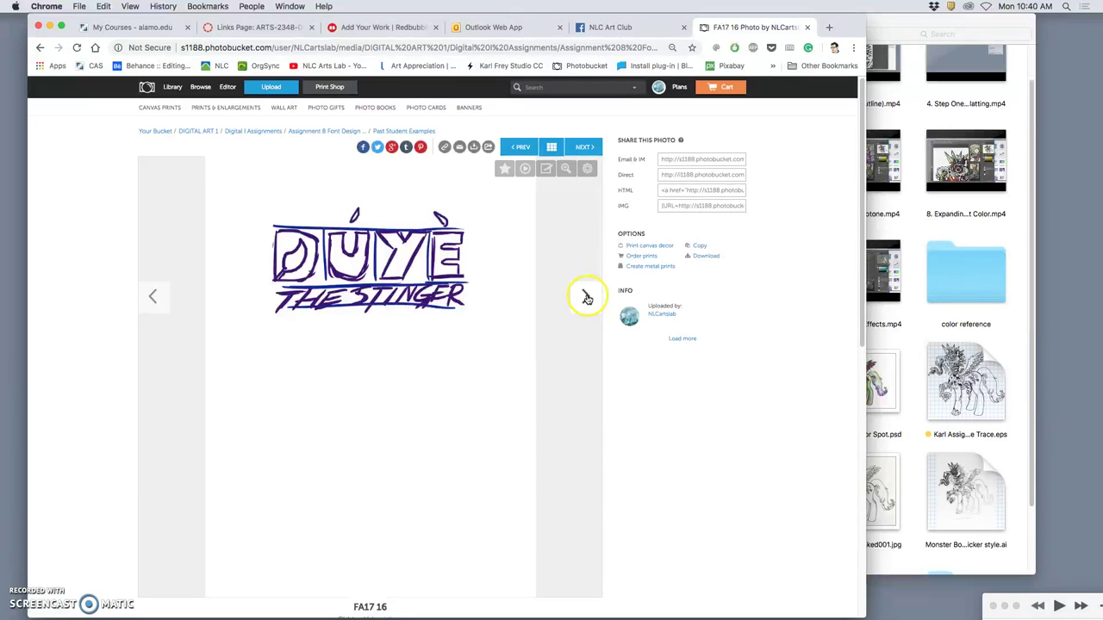
# Step: Page past the Munster Mash, Kraken, JUDE BONNER and FIRE GUY examples to a portrait photo
pyautogui.click(586, 298)
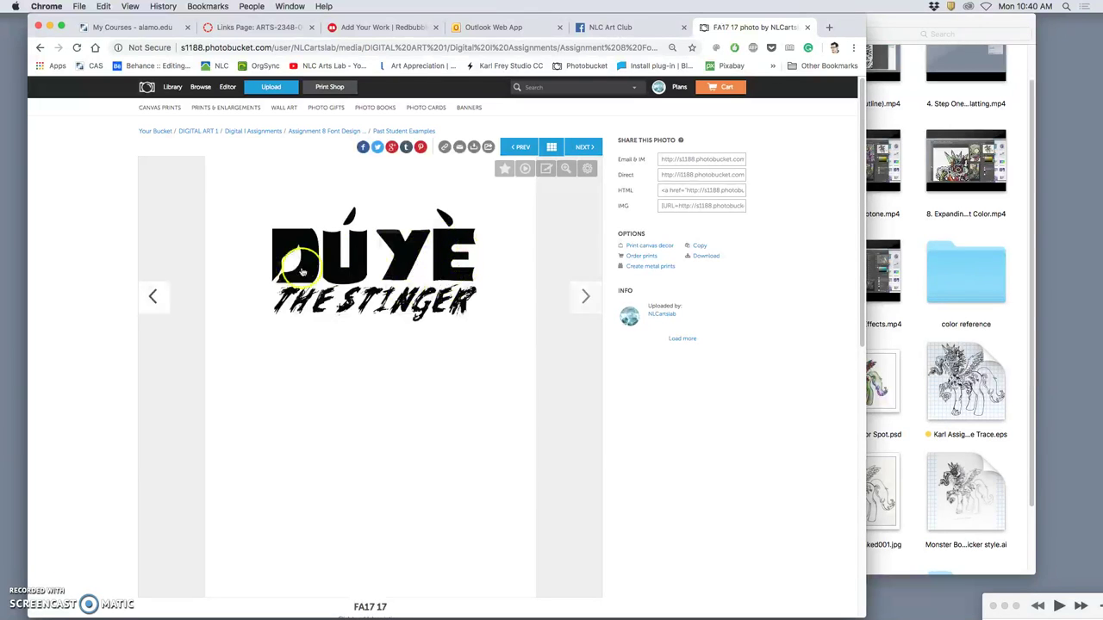
pyautogui.click(585, 295)
pyautogui.click(586, 298)
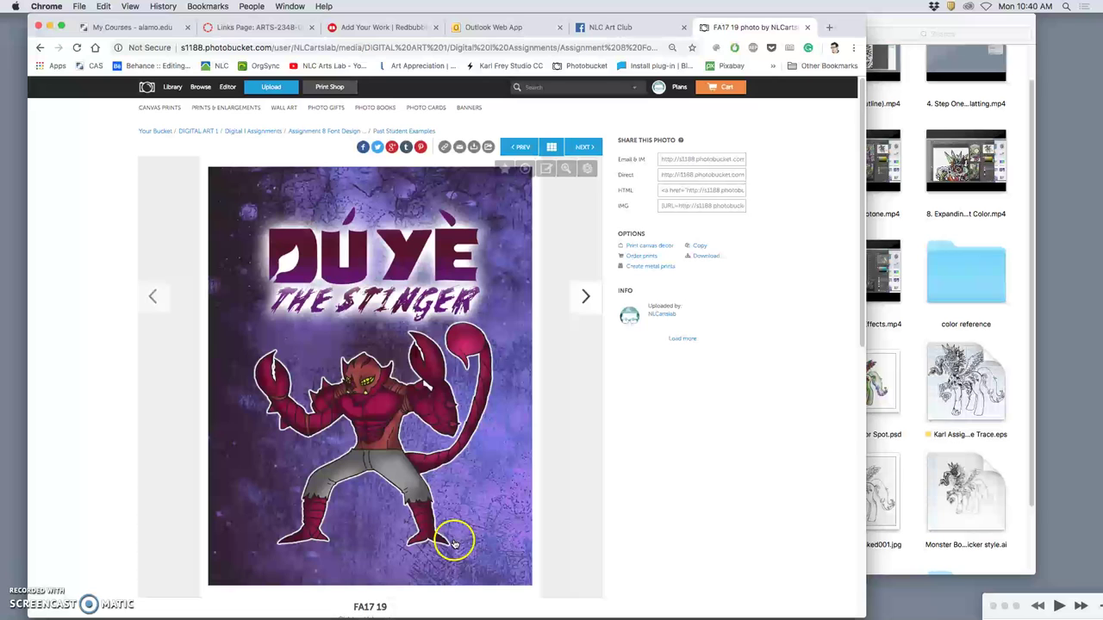
pyautogui.click(585, 298)
pyautogui.click(585, 299)
pyautogui.click(585, 298)
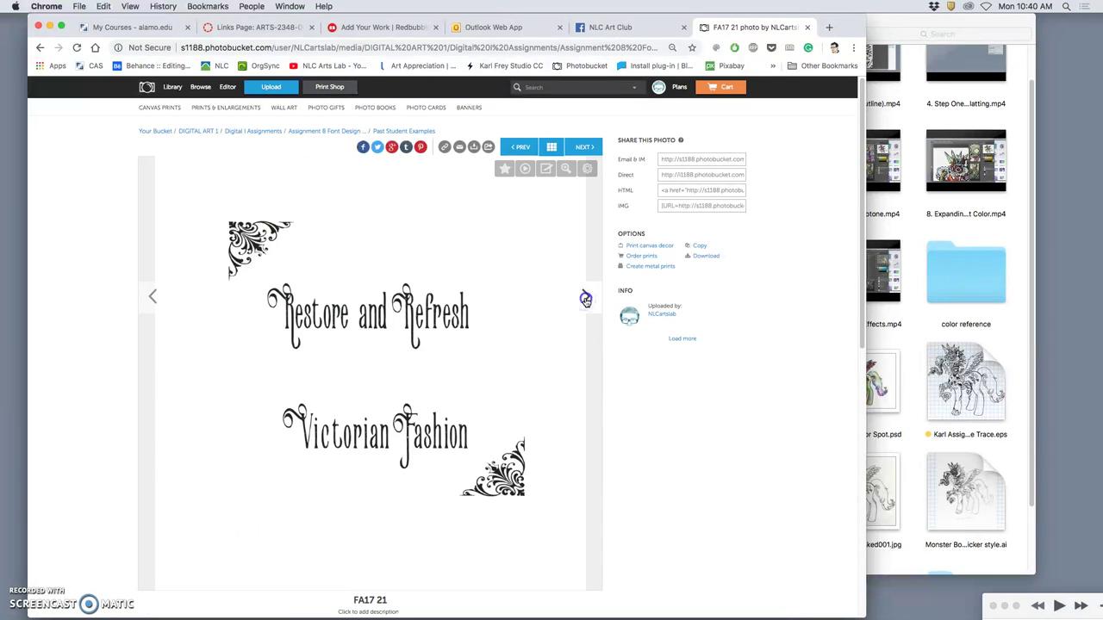
pyautogui.click(585, 298)
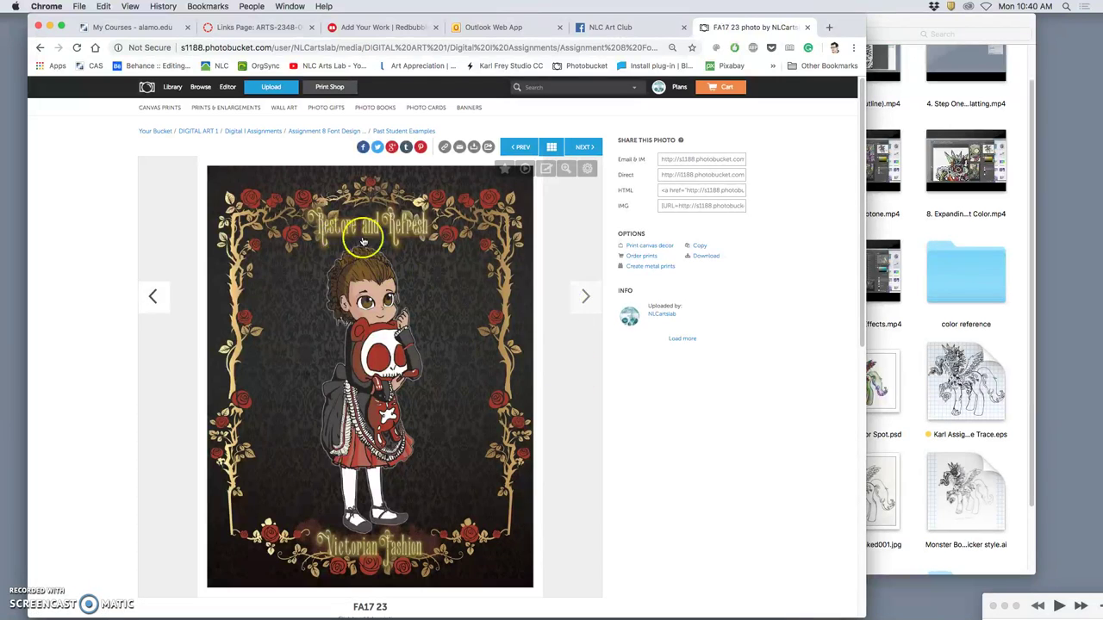
pyautogui.click(582, 298)
pyautogui.click(582, 299)
pyautogui.click(582, 298)
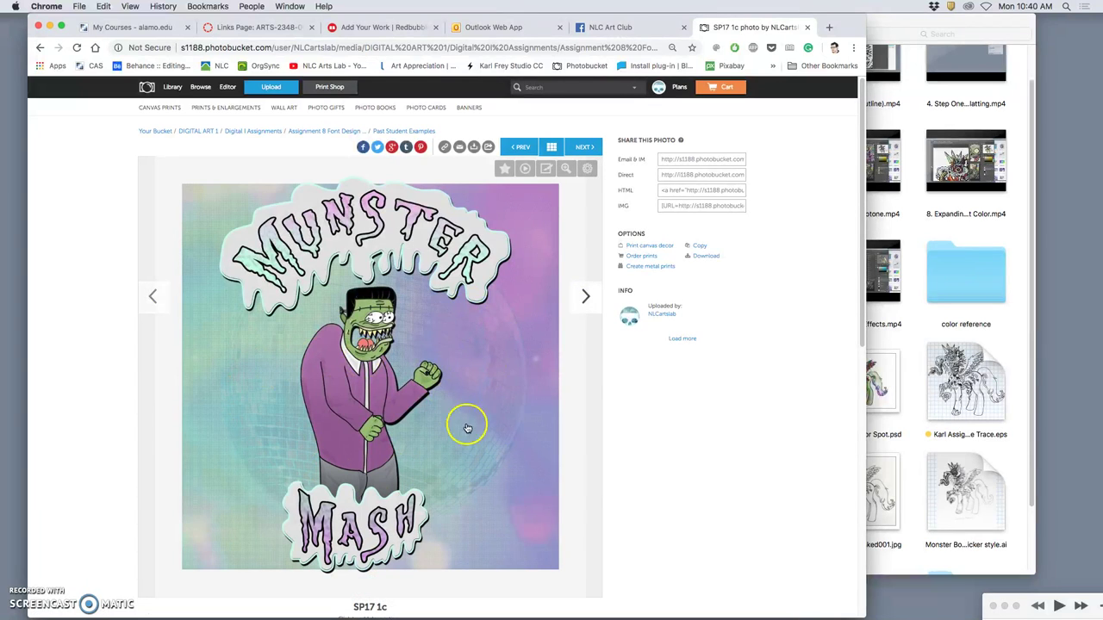
pyautogui.click(585, 300)
pyautogui.click(586, 300)
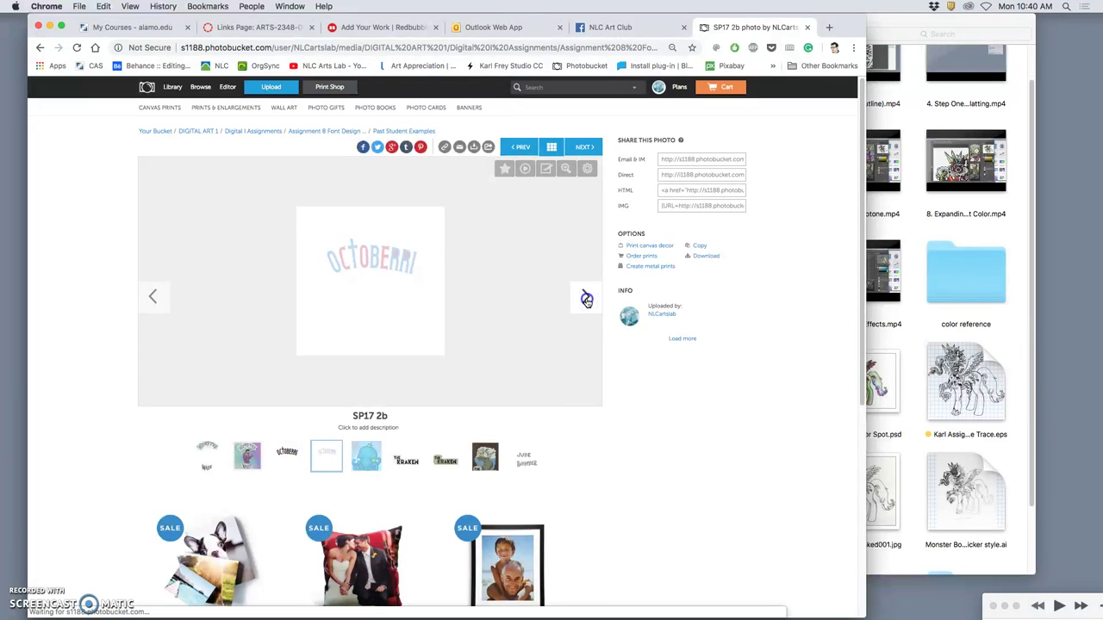
pyautogui.click(586, 300)
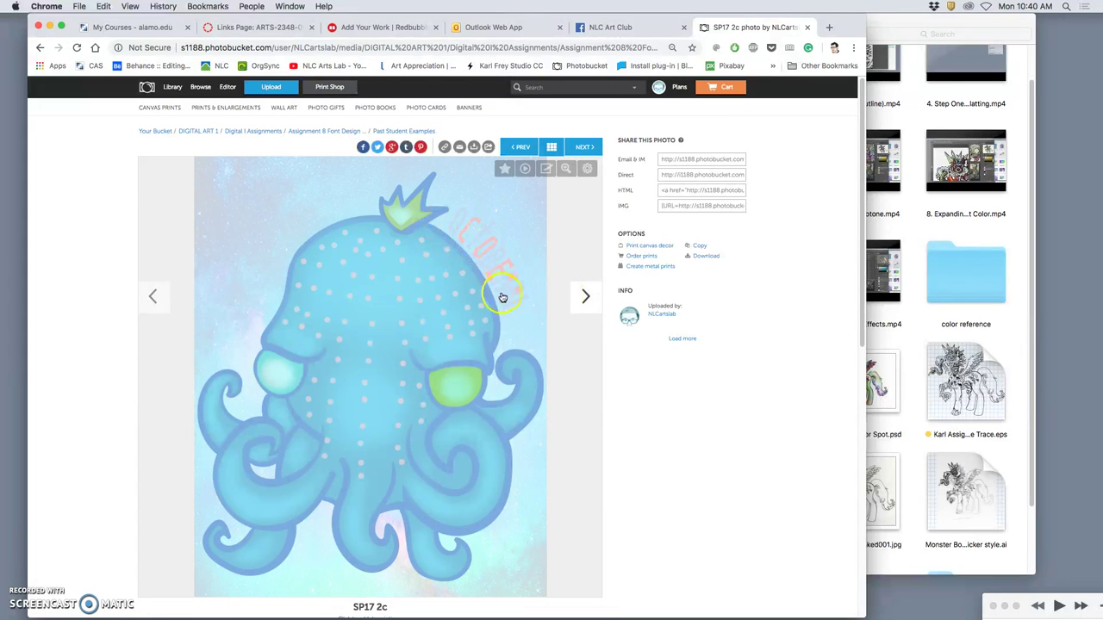
pyautogui.click(597, 297)
pyautogui.click(588, 299)
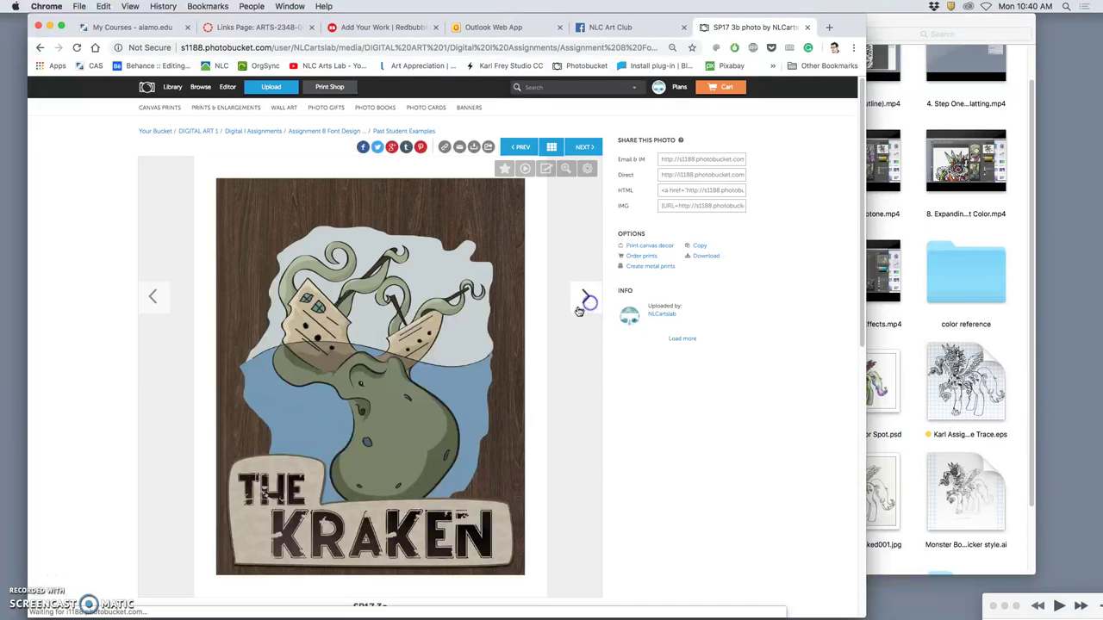
pyautogui.click(578, 303)
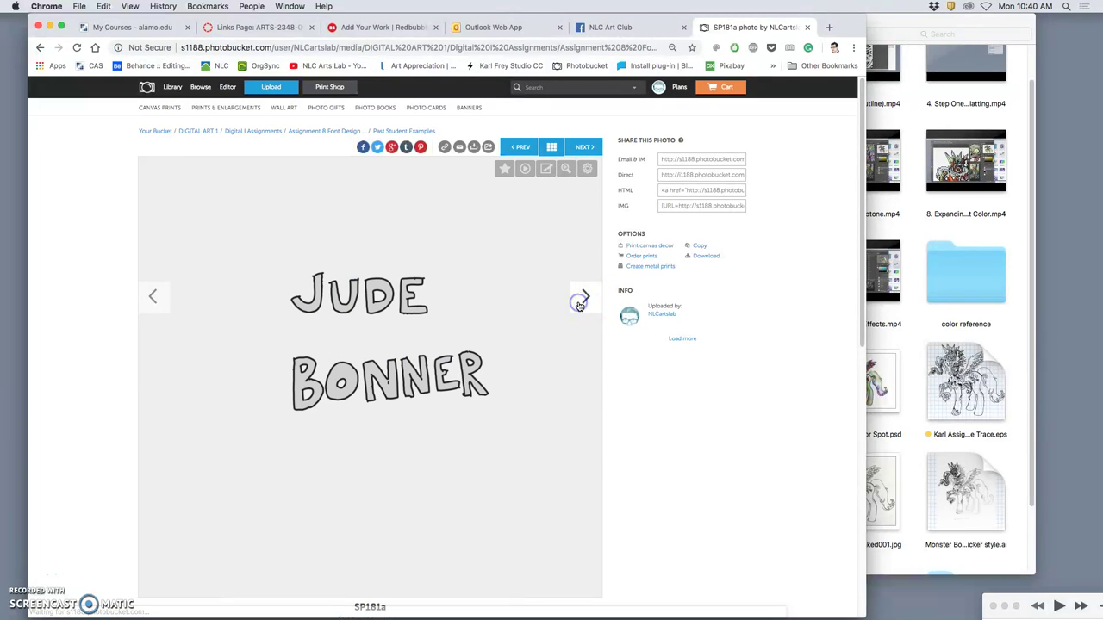
pyautogui.click(579, 299)
pyautogui.click(577, 301)
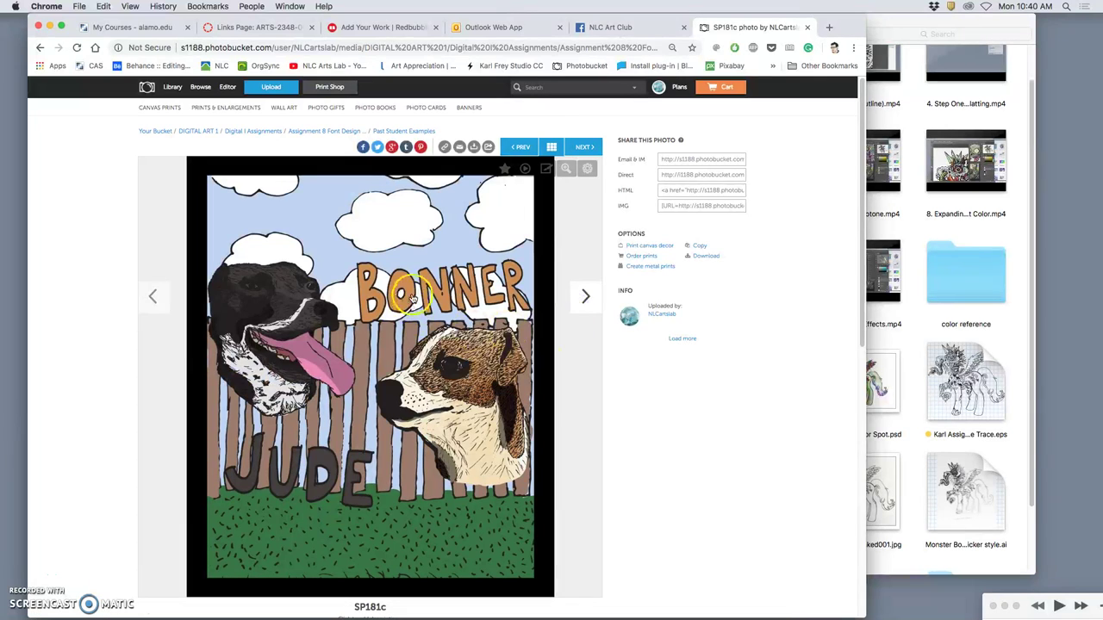
pyautogui.click(586, 299)
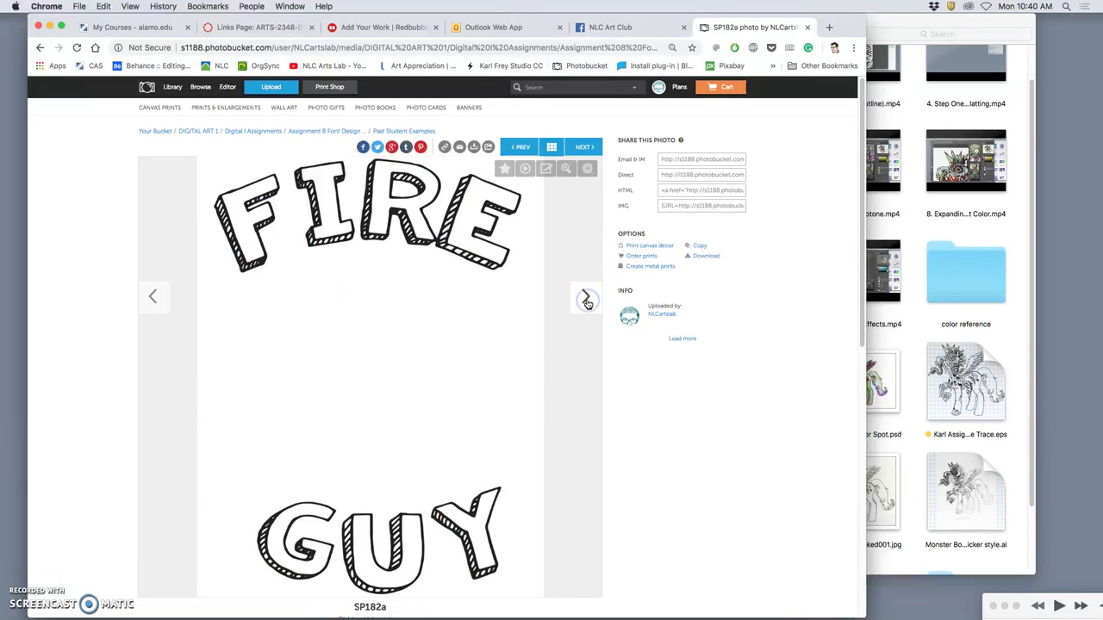
pyautogui.click(586, 300)
pyautogui.click(586, 301)
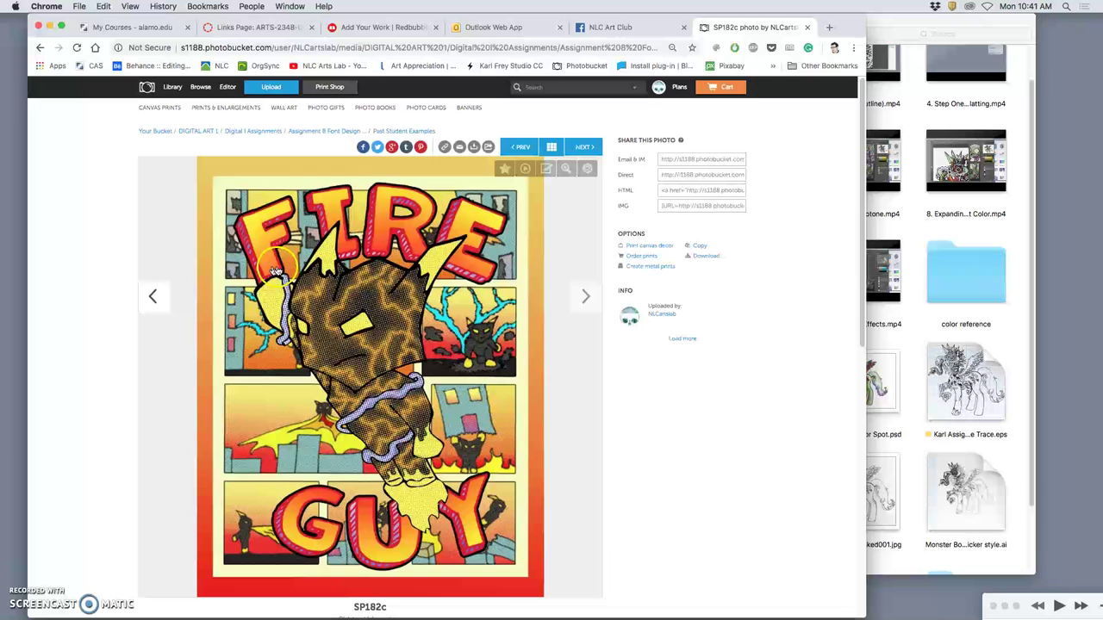
pyautogui.click(363, 484)
# Step: Page past the Fiesta, WereDawg and Summer 2014 examples to the ROCK'EM SOCK'EM poster 11b
pyautogui.click(586, 295)
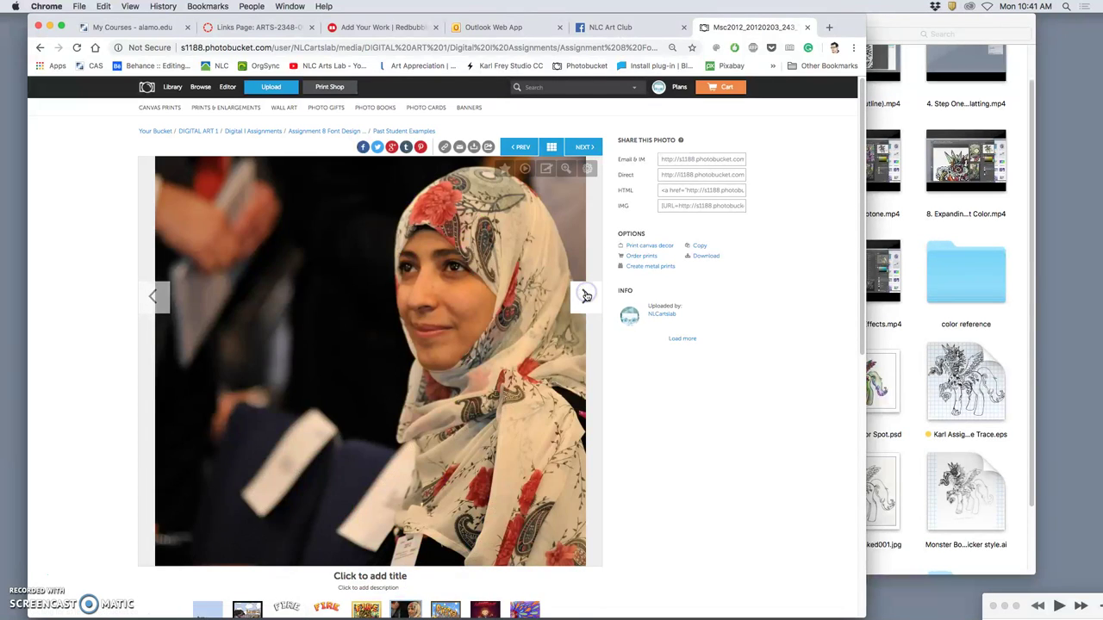
pyautogui.click(586, 295)
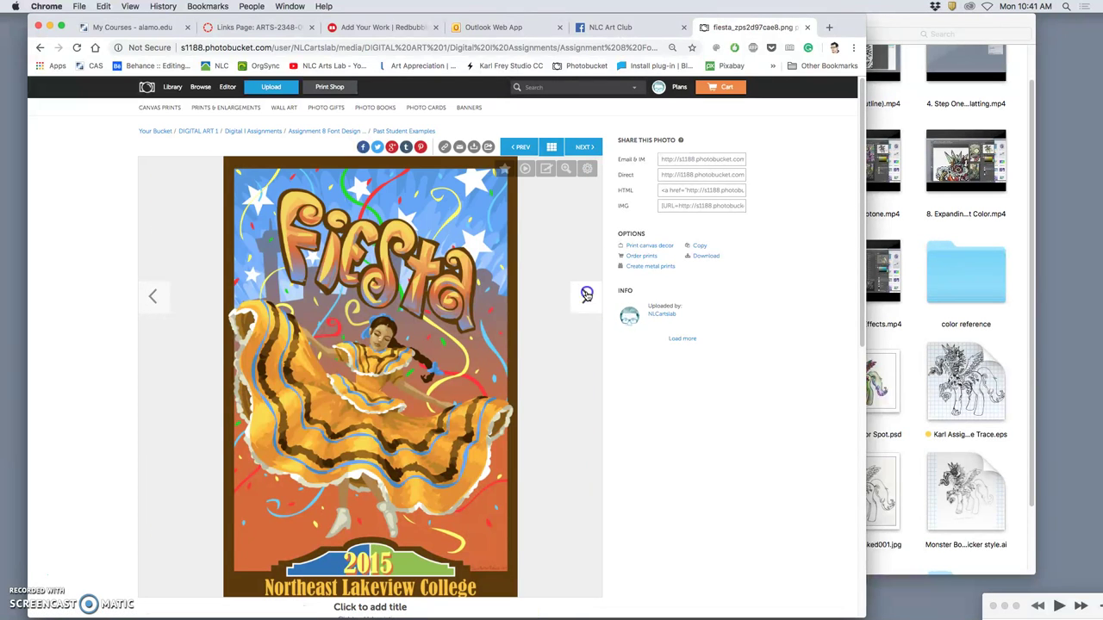
pyautogui.click(586, 295)
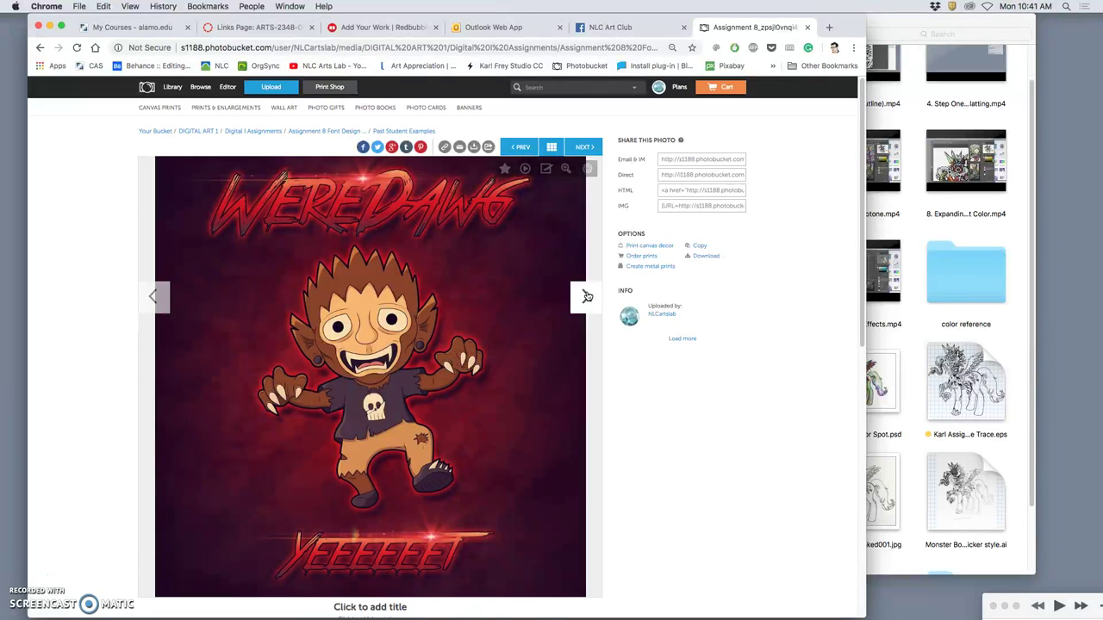
pyautogui.click(586, 296)
pyautogui.click(586, 296)
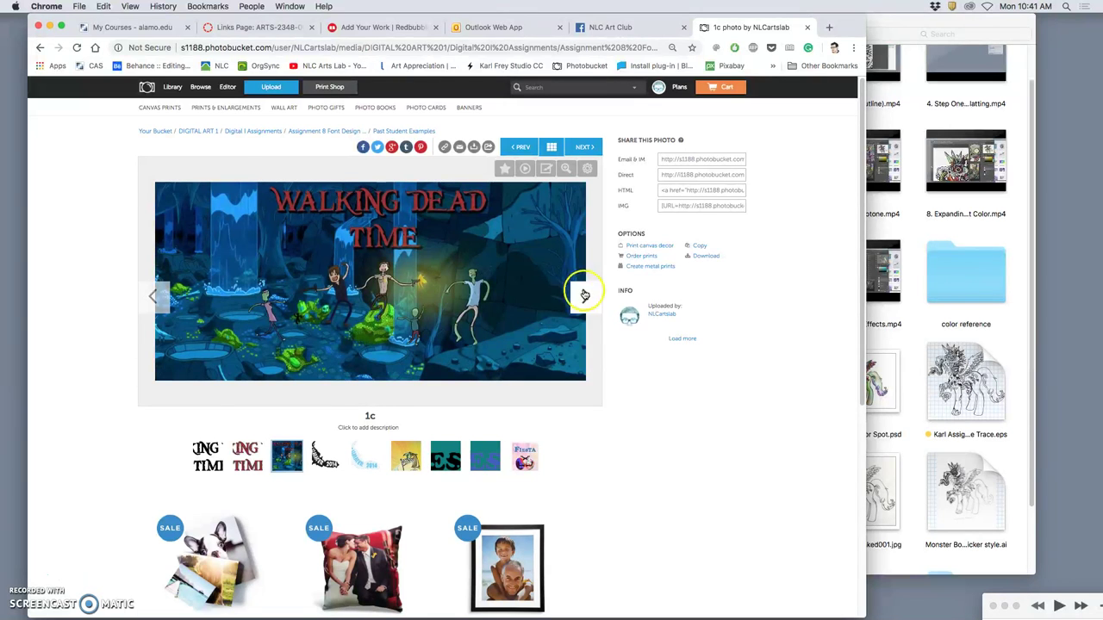
pyautogui.click(585, 295)
pyautogui.click(585, 295)
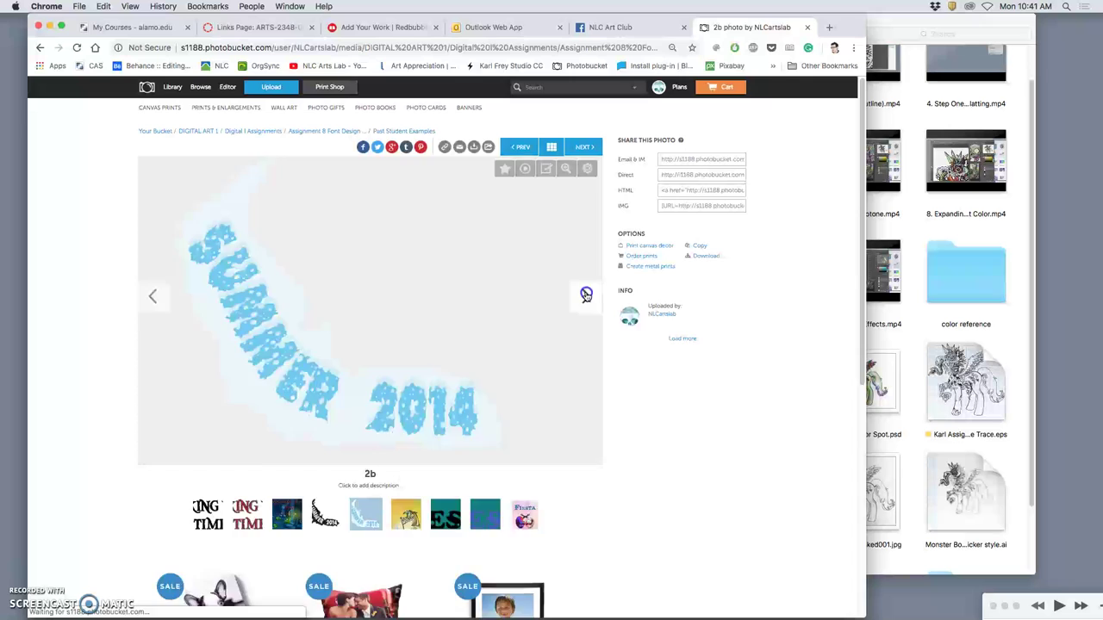
pyautogui.click(585, 295)
pyautogui.click(585, 295)
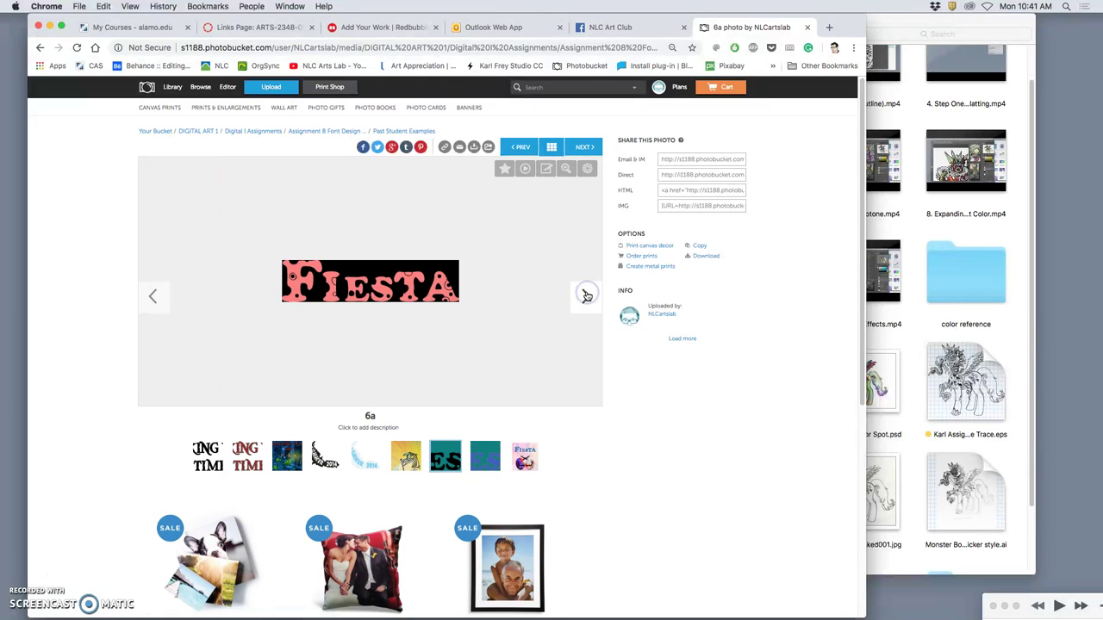
pyautogui.click(585, 295)
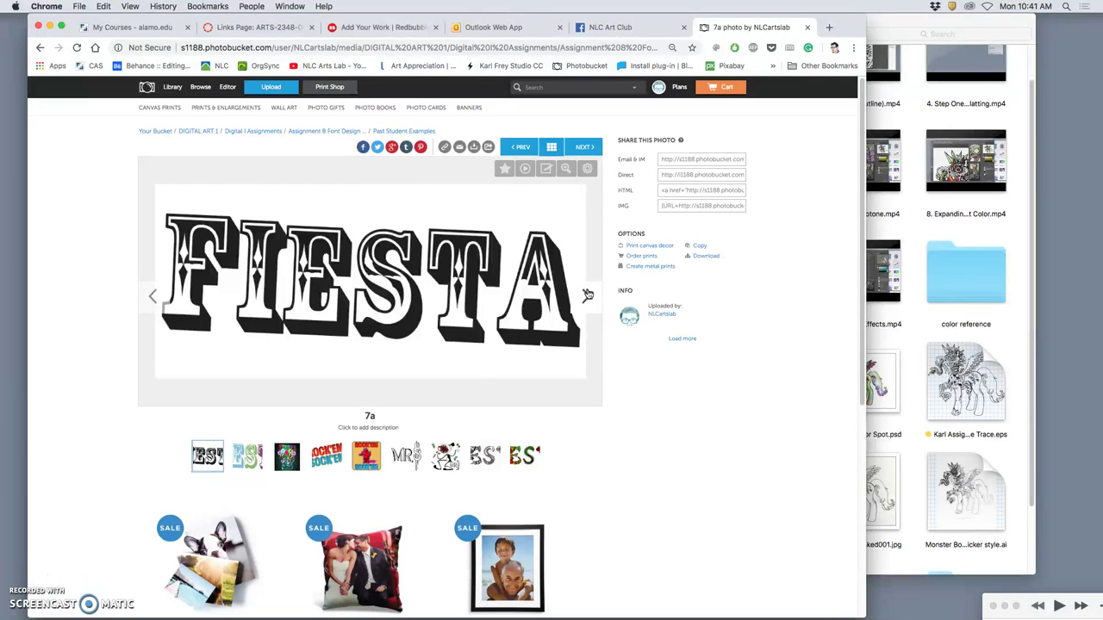
pyautogui.click(585, 296)
pyautogui.click(586, 295)
pyautogui.click(587, 294)
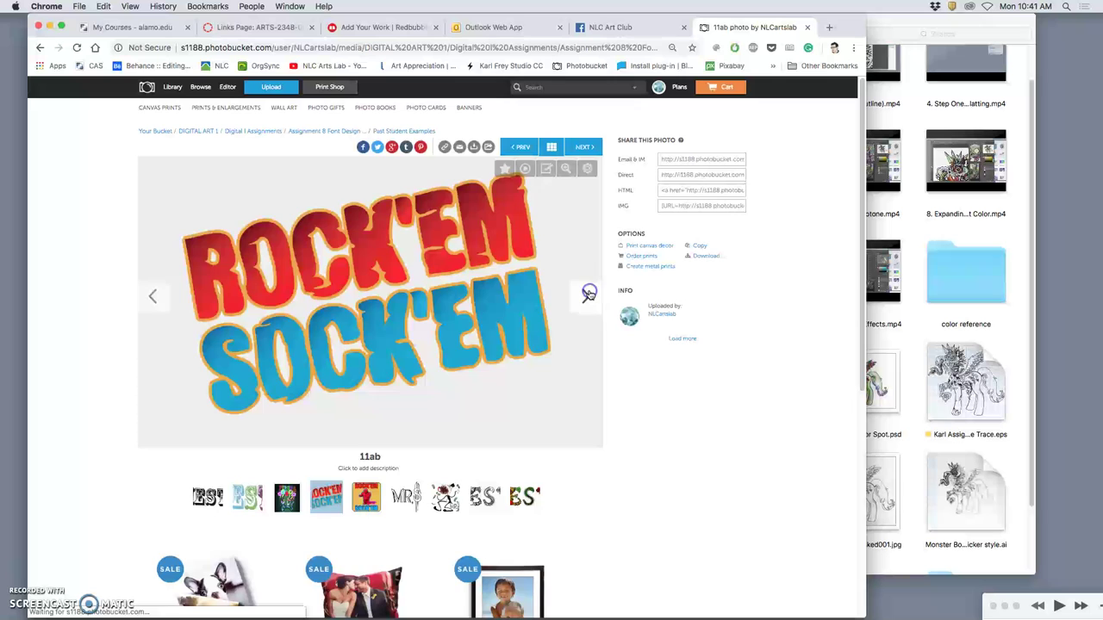
pyautogui.click(588, 293)
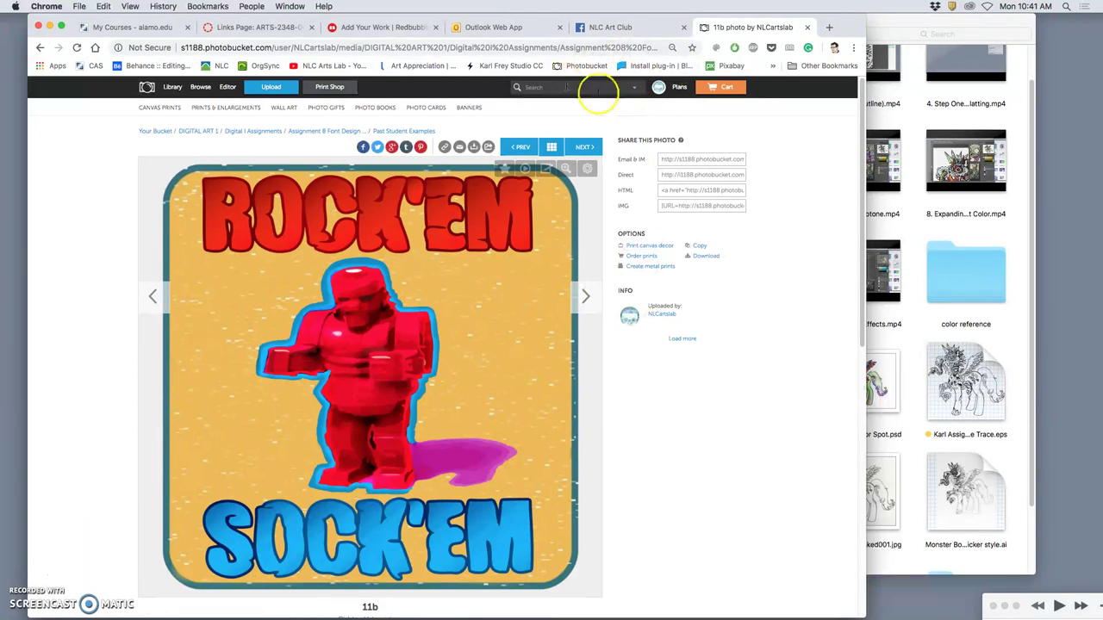
# Step: Minimize Chrome to show the Assignment #7 folder and view the All Arts Open House flier
pyautogui.click(49, 25)
pyautogui.click(793, 434)
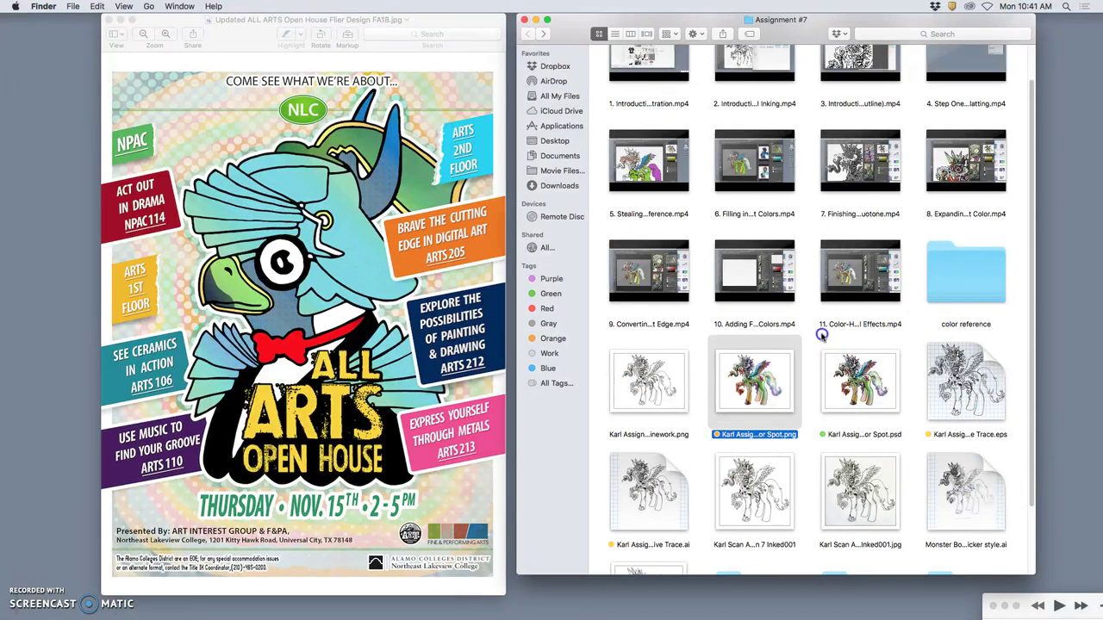
pyautogui.click(808, 426)
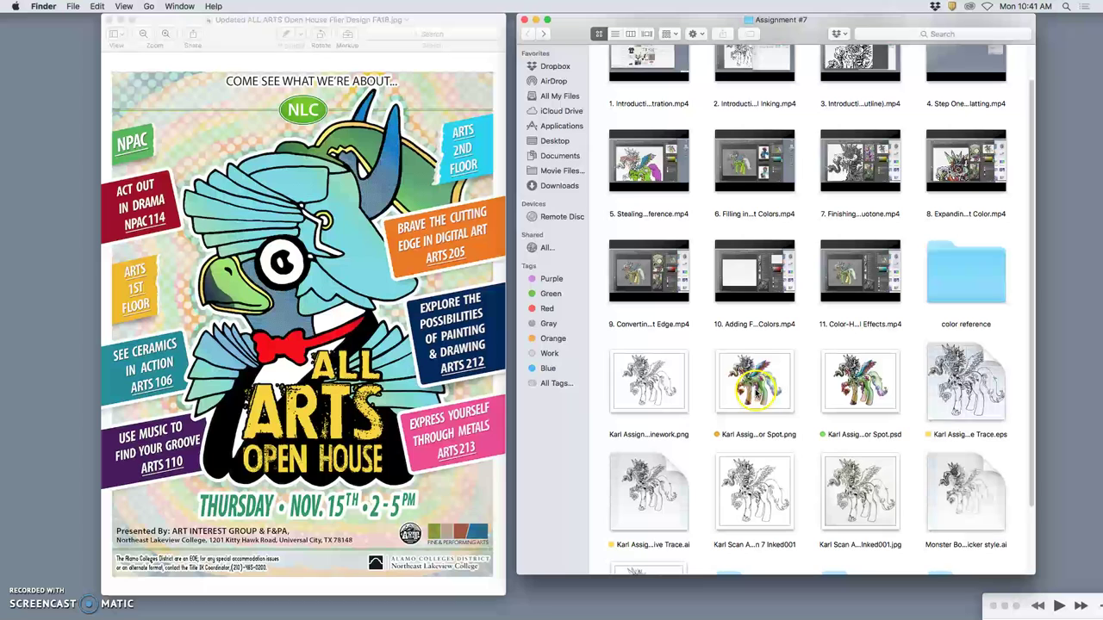
pyautogui.rightClick(749, 385)
pyautogui.moveTo(782, 373)
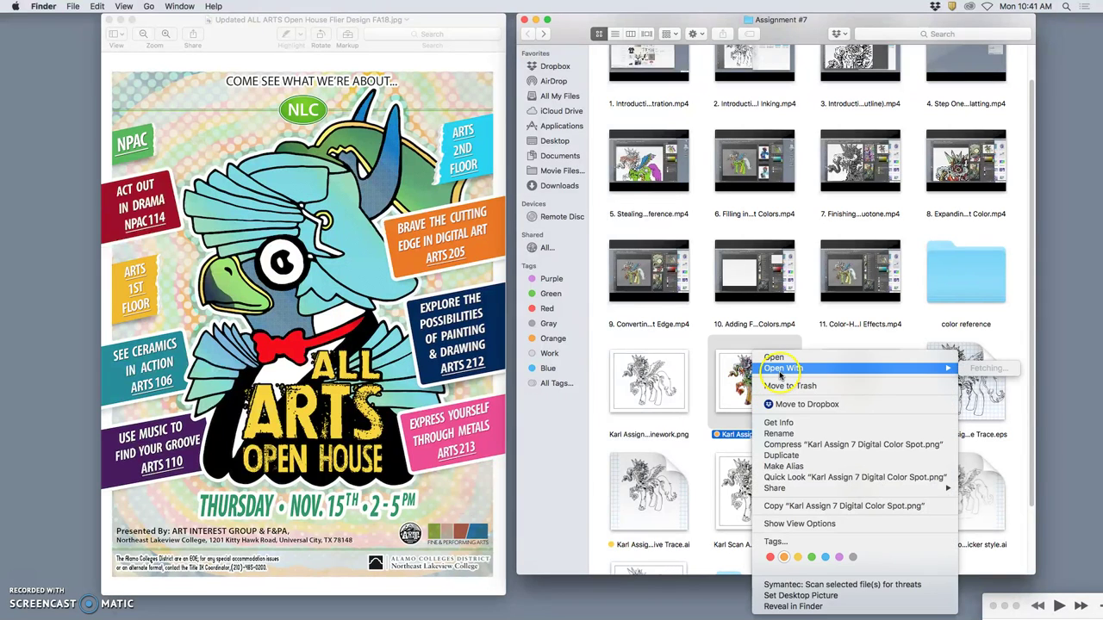
pyautogui.click(854, 339)
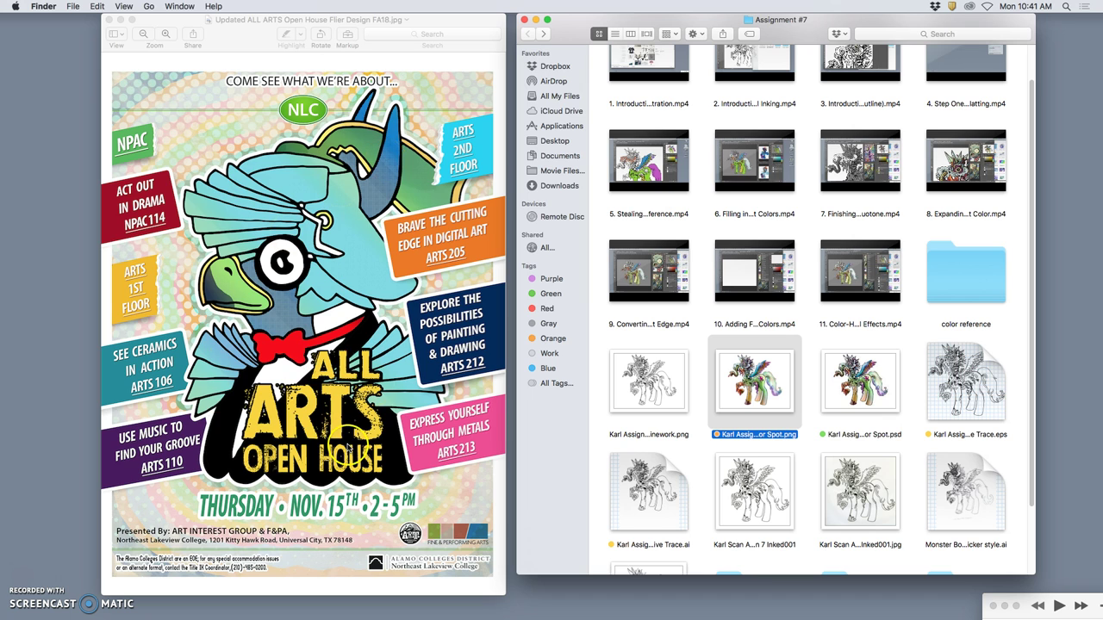
pyautogui.click(390, 457)
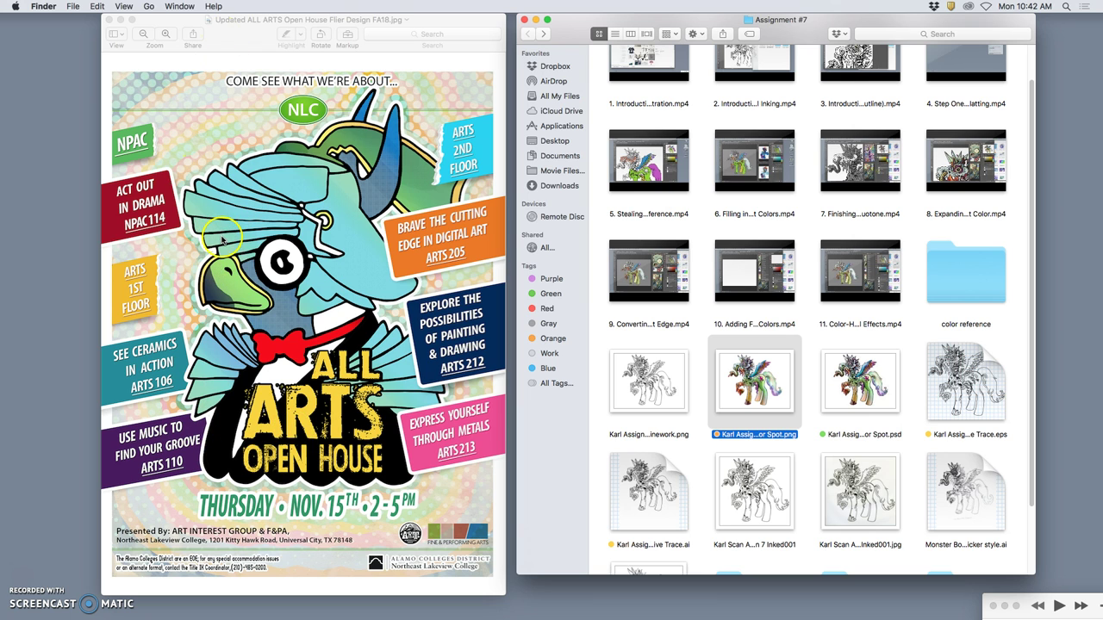
pyautogui.click(223, 36)
pyautogui.click(166, 36)
pyautogui.click(166, 36)
pyautogui.click(165, 36)
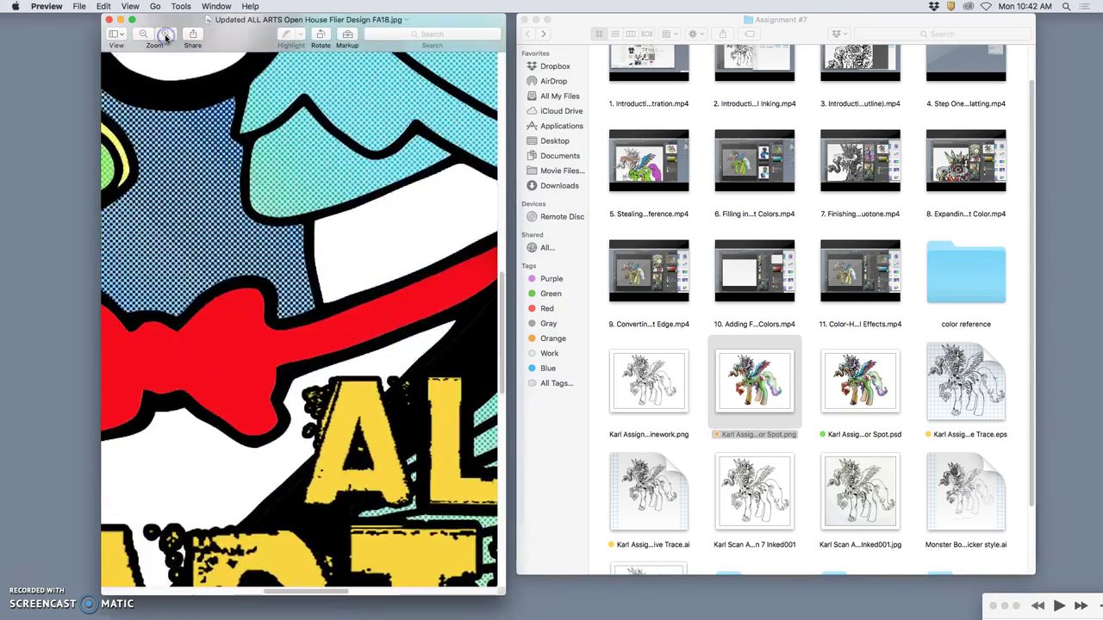
pyautogui.press('super+plus')
pyautogui.scroll(8, 311, 231)
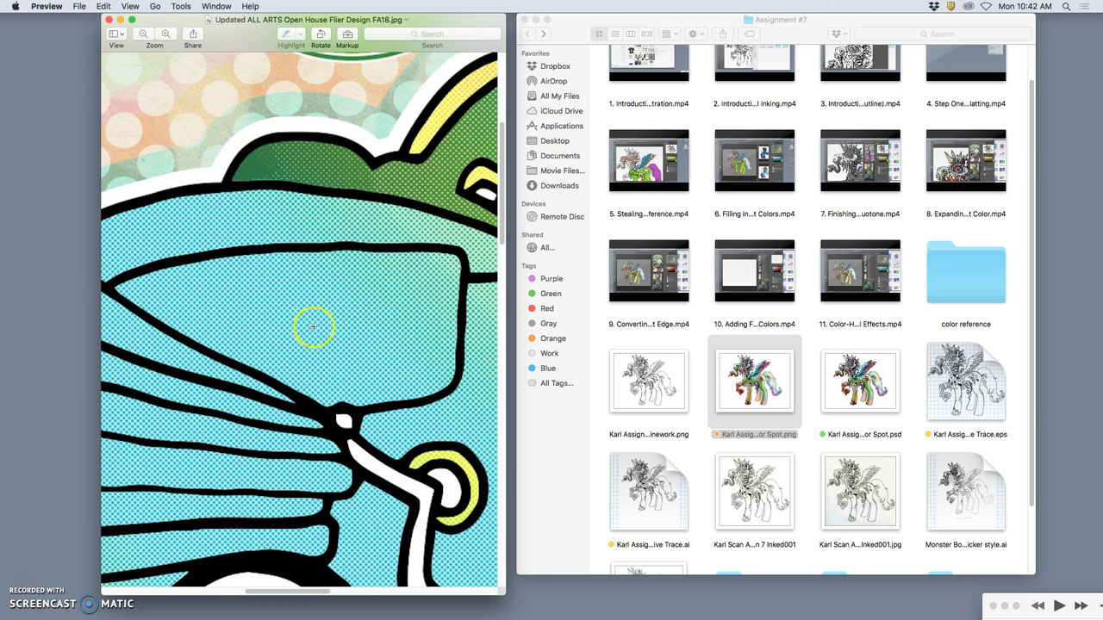
pyautogui.scroll(3, 313, 327)
pyautogui.hscroll(5, 316, 325)
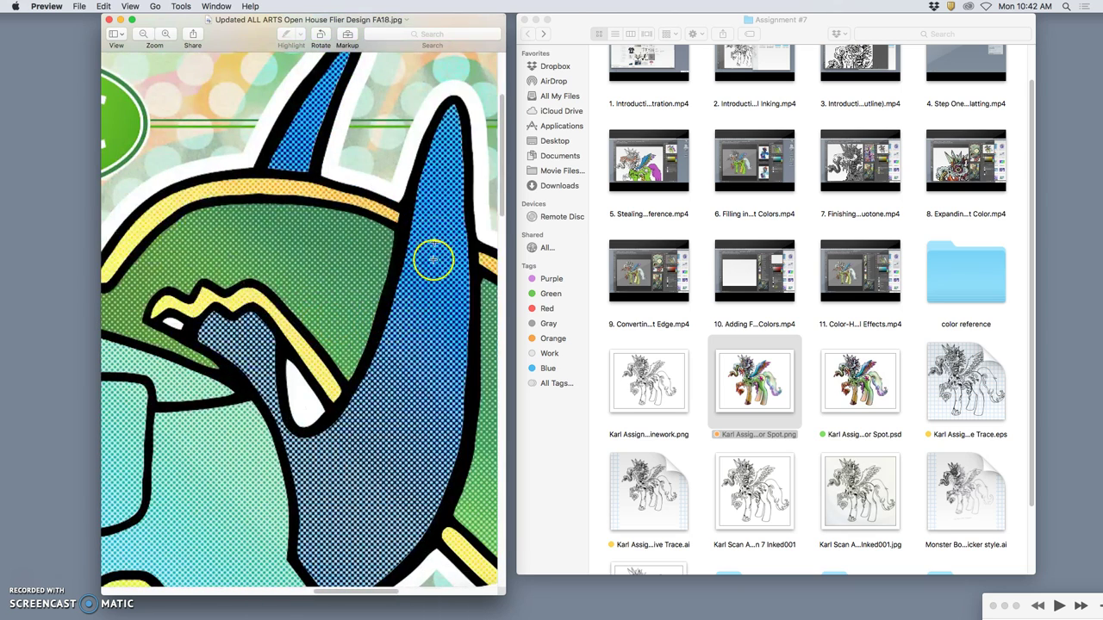
pyautogui.scroll(-15, 394, 340)
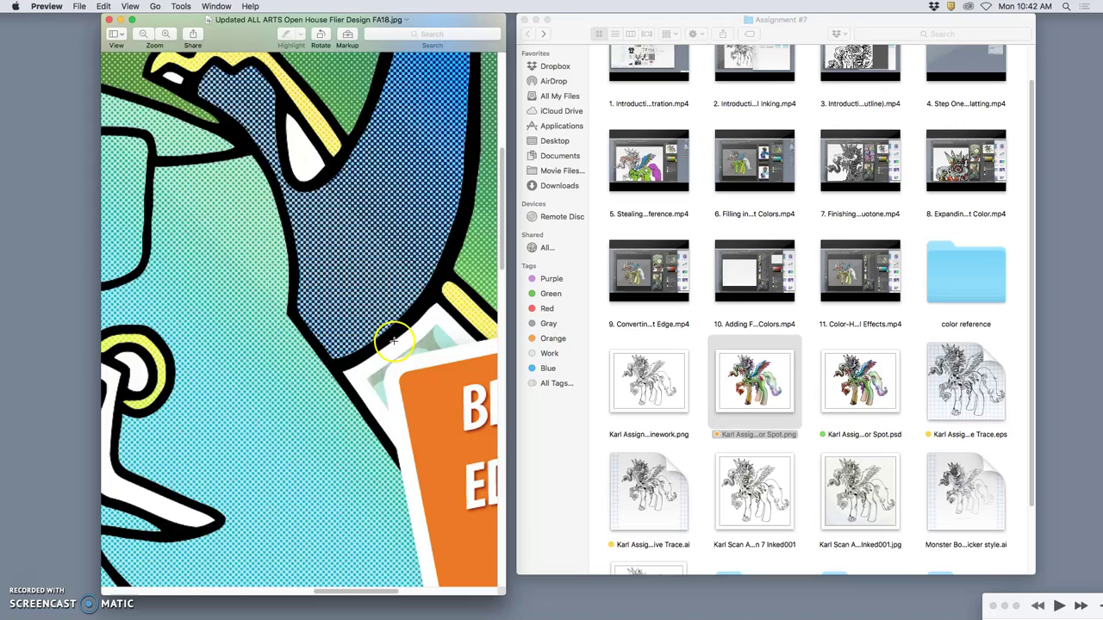
pyautogui.hscroll(-8, 357, 351)
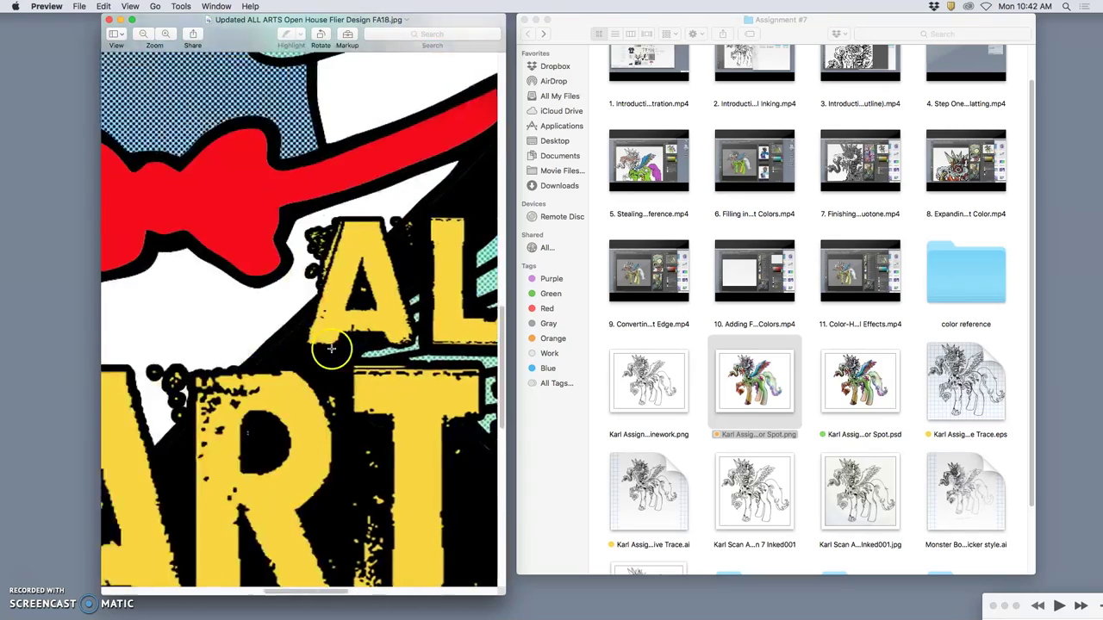
pyautogui.scroll(-15, 316, 349)
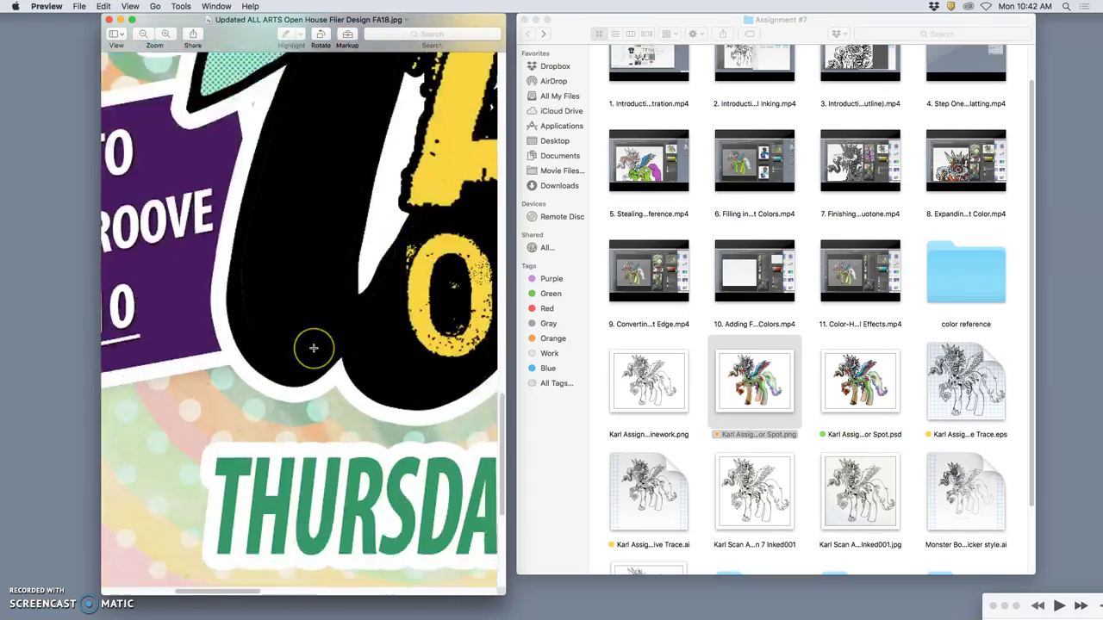
pyautogui.hscroll(-6, 267, 207)
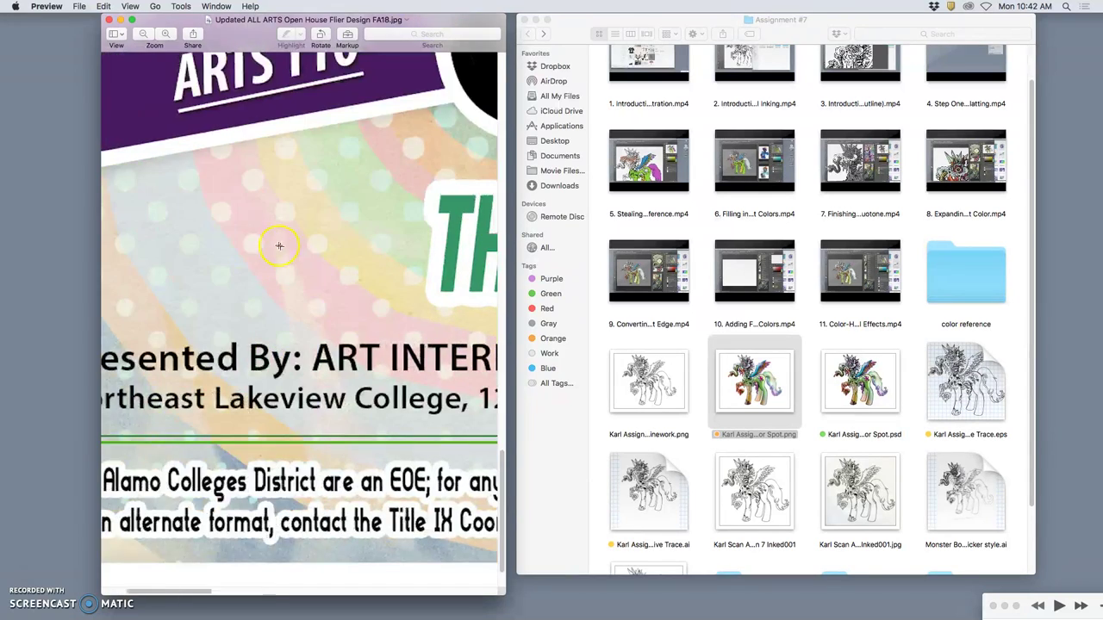
pyautogui.scroll(8, 283, 243)
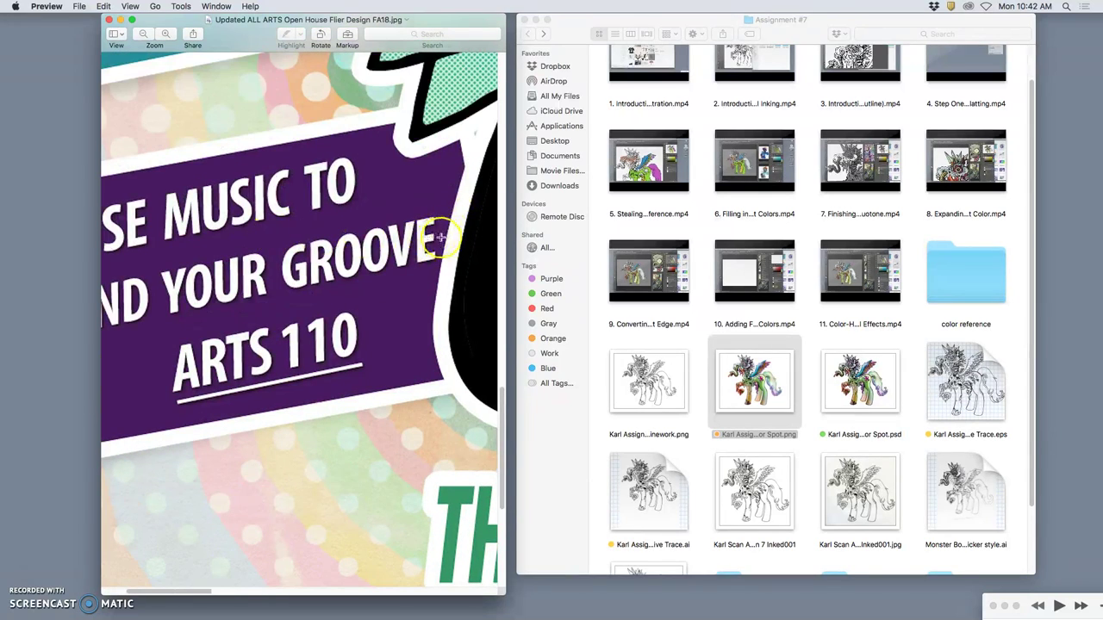
pyautogui.scroll(-10, 428, 239)
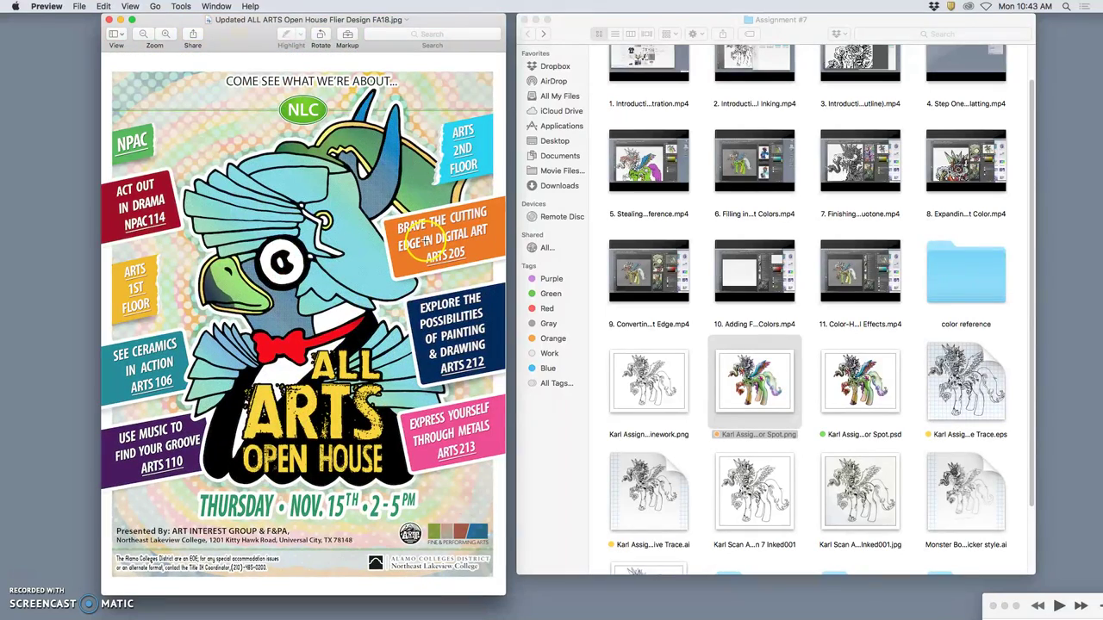
# Step: Close the flier, then open Karl Assign 7 Digital Color Spot.png with Adobe Photoshop CC 2018
pyautogui.click(108, 18)
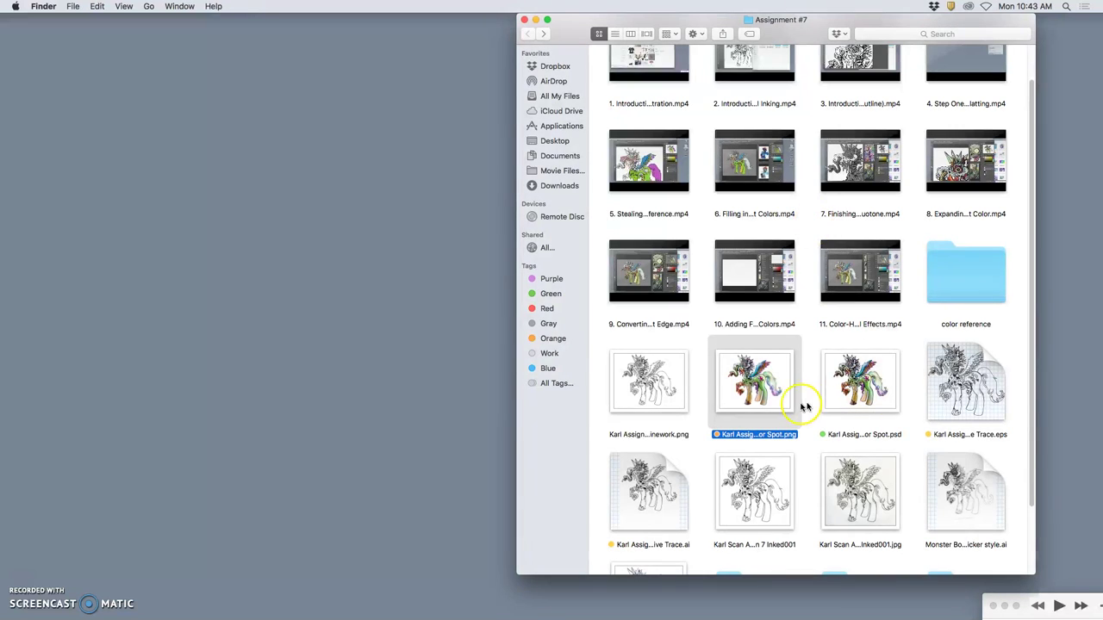
pyautogui.rightClick(754, 379)
pyautogui.moveTo(790, 377)
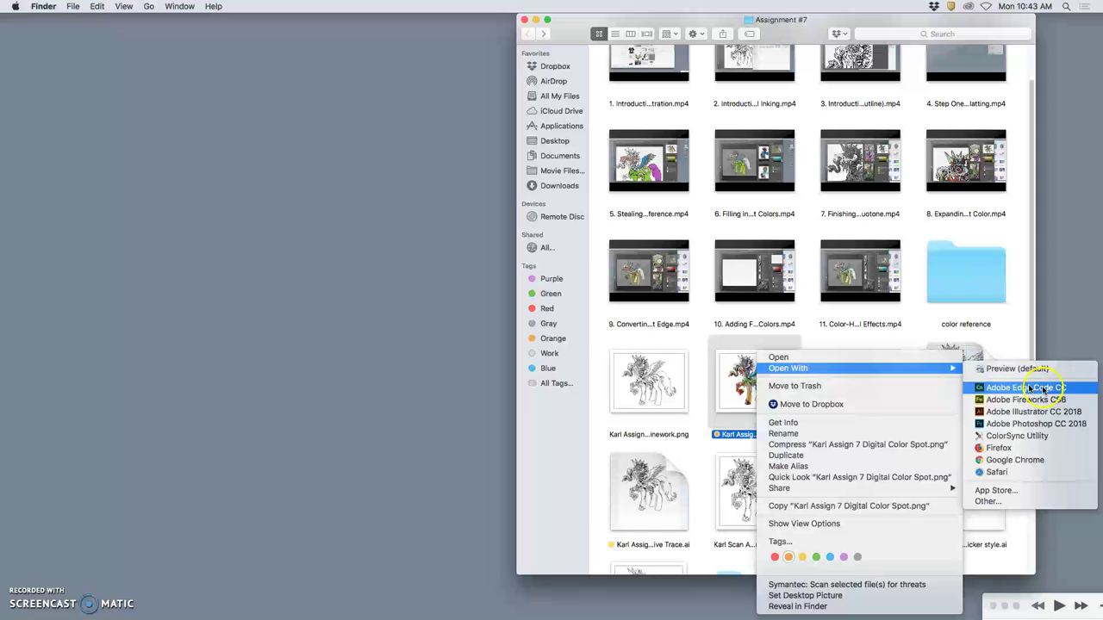
pyautogui.click(1046, 424)
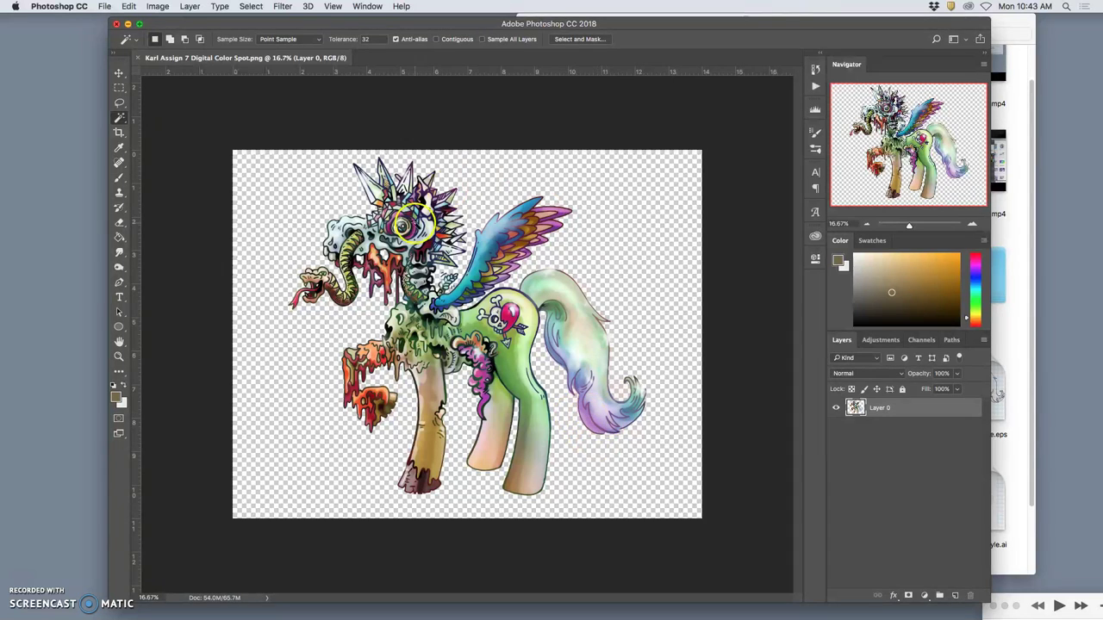
# Step: Resize the canvas from 14 × 11 to 30 × 40 inches and fit it on screen
pyautogui.click(158, 6)
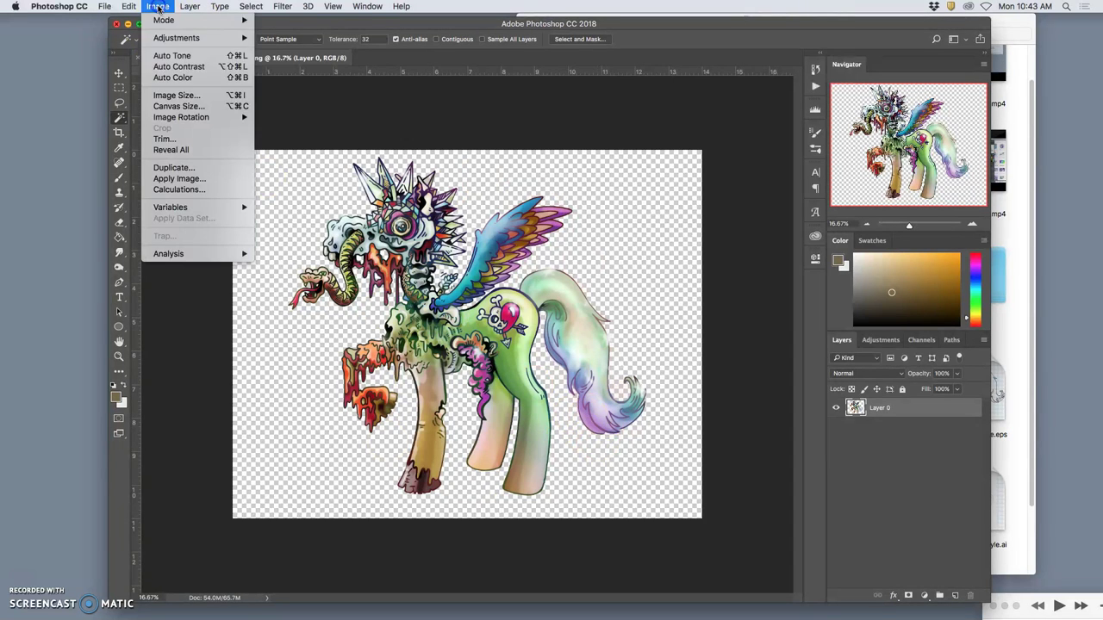
pyautogui.click(181, 106)
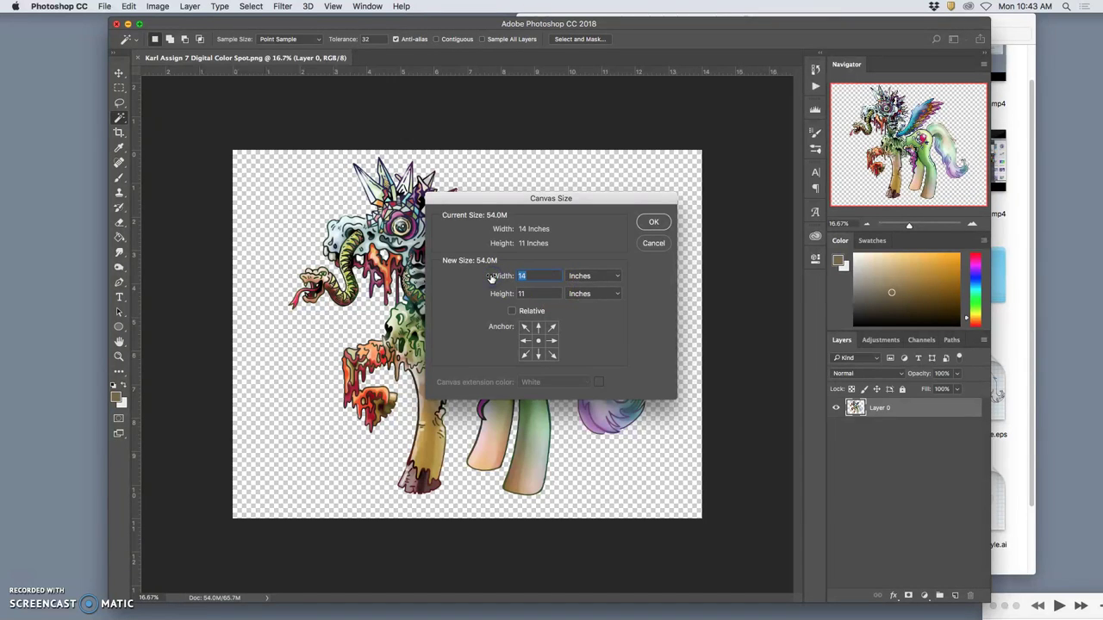
pyautogui.doubleClick(523, 293)
pyautogui.write('40')
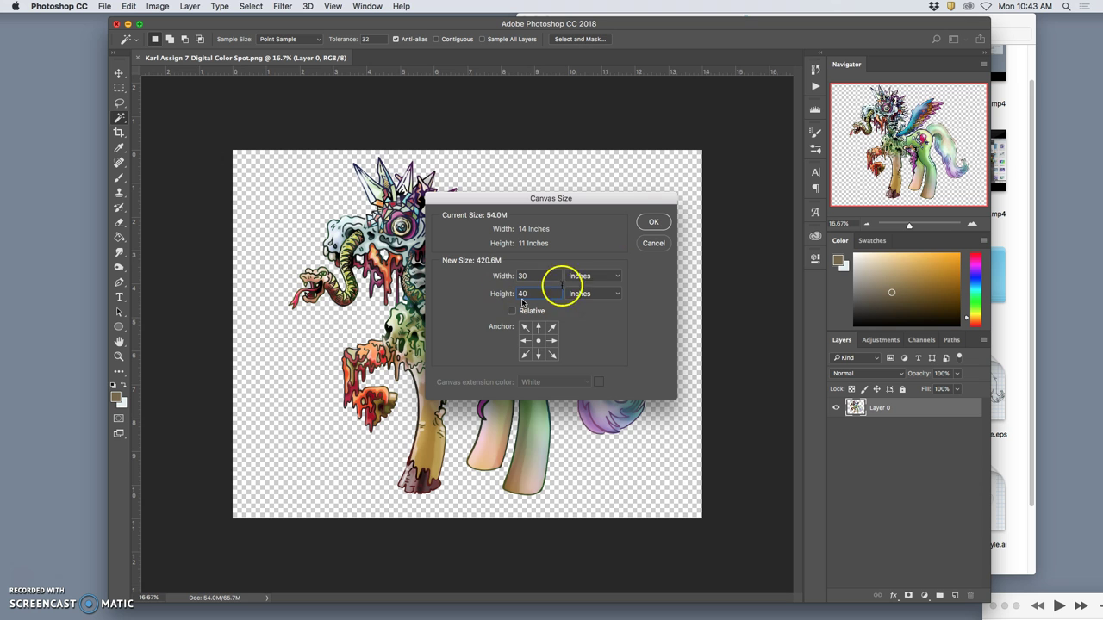
pyautogui.click(653, 222)
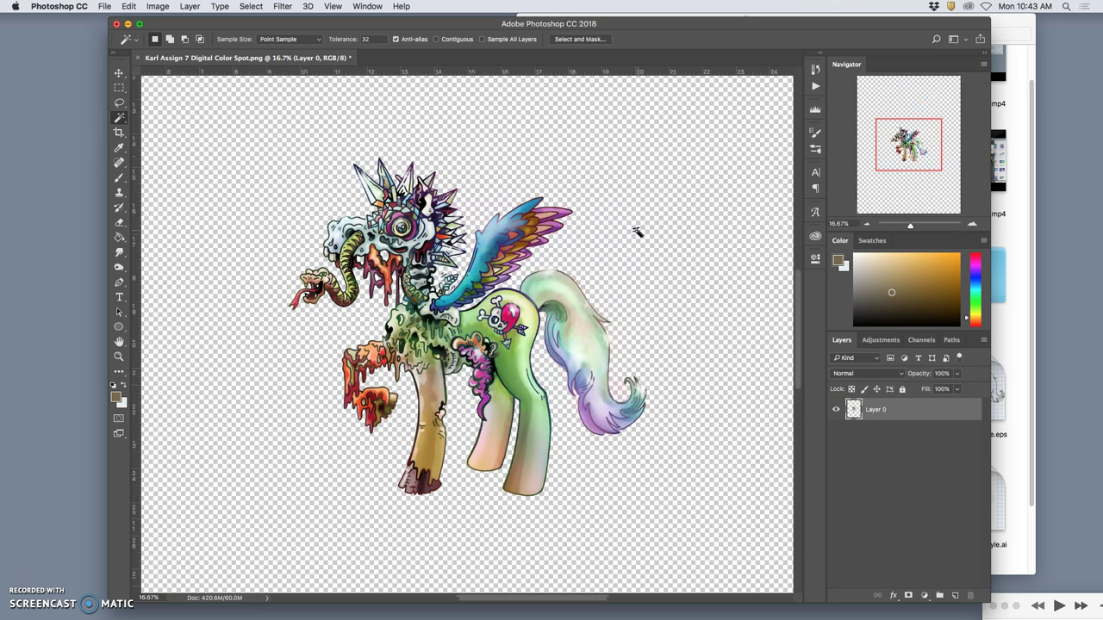
pyautogui.press('super+0')
pyautogui.click(620, 241)
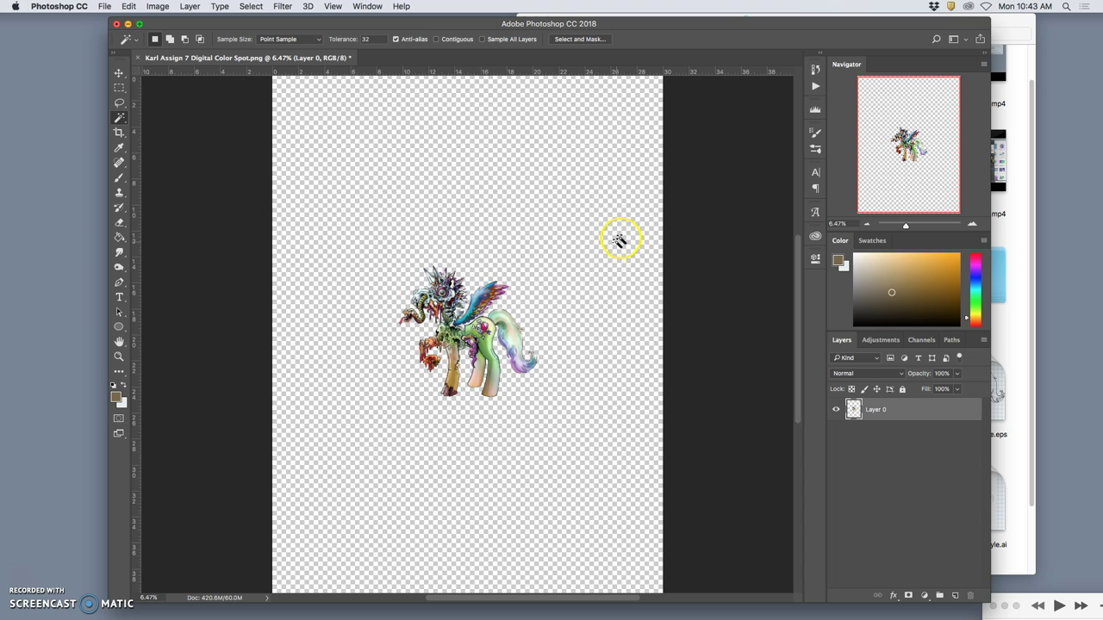
pyautogui.click(120, 134)
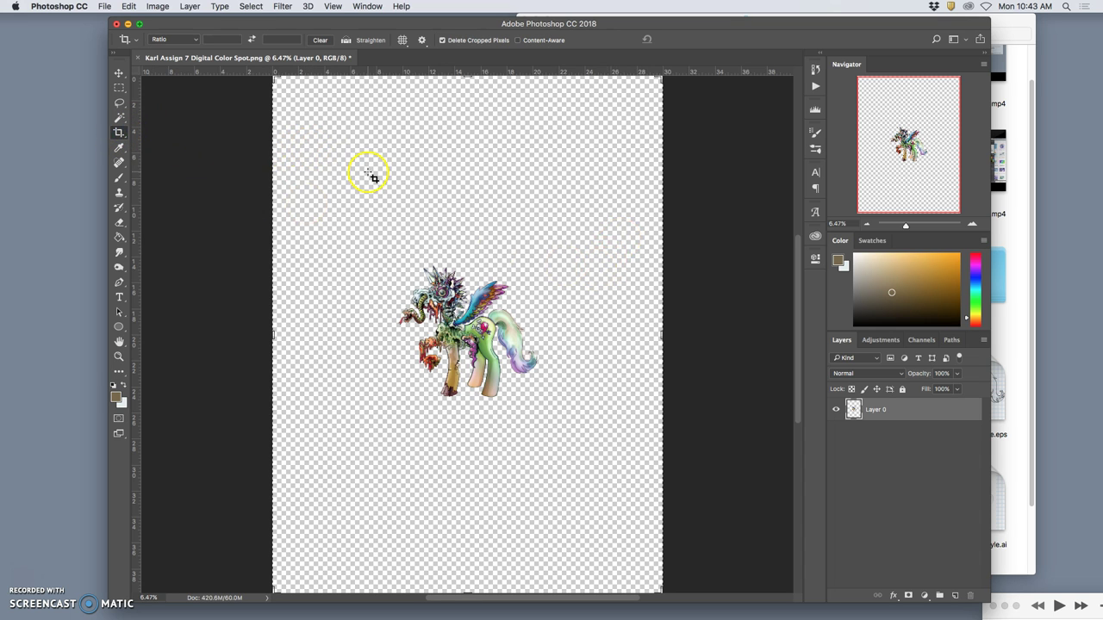
# Step: Crop the enlarged canvas to roughly 14 × 18.7 inches around the pony
pyautogui.press('super+0')
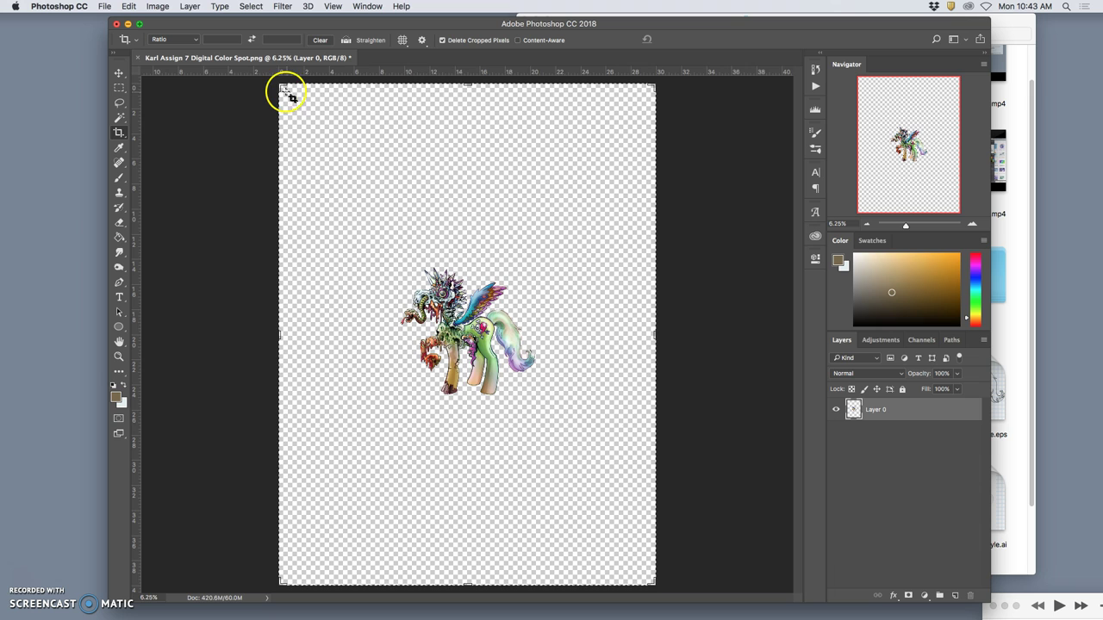
pyautogui.moveTo(286, 91); pyautogui.dragTo(391, 216)
pyautogui.press('Return')
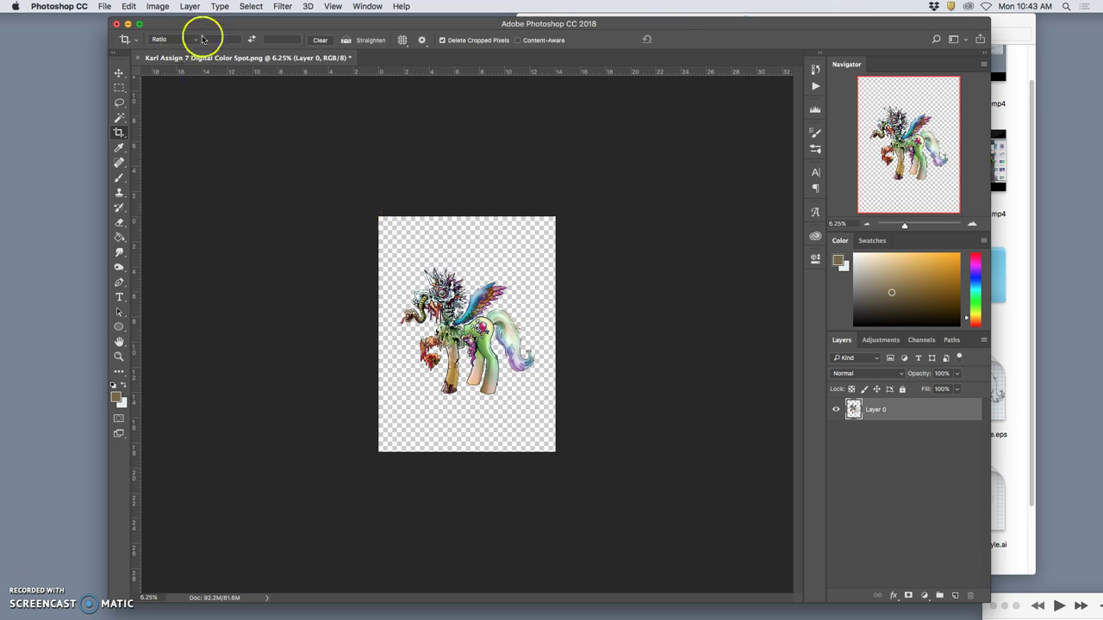
pyautogui.click(158, 6)
pyautogui.click(183, 94)
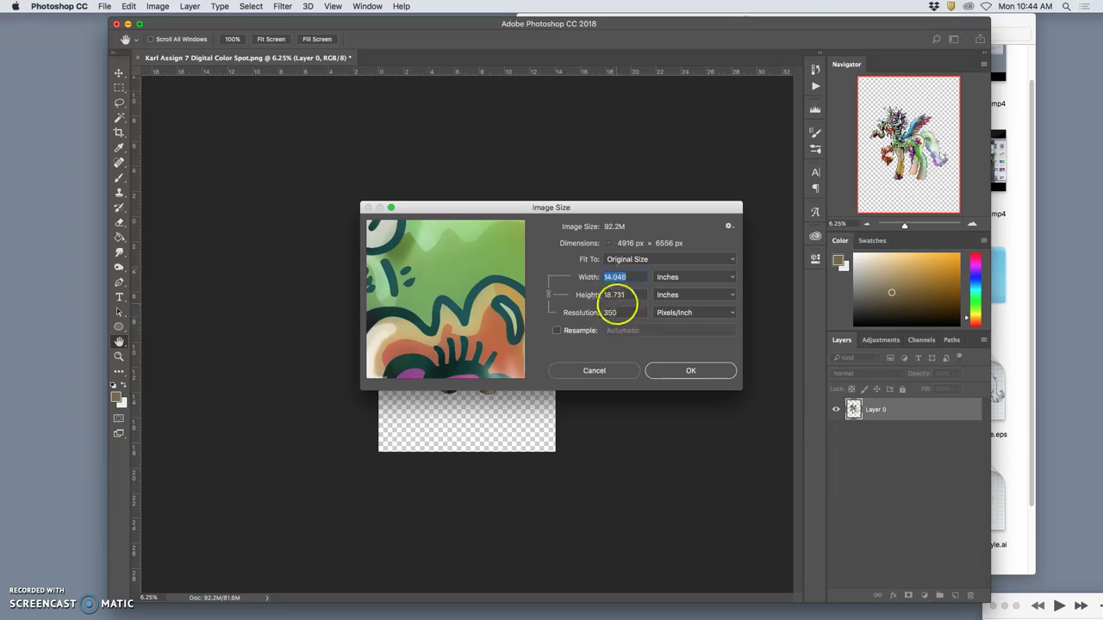
pyautogui.click(692, 372)
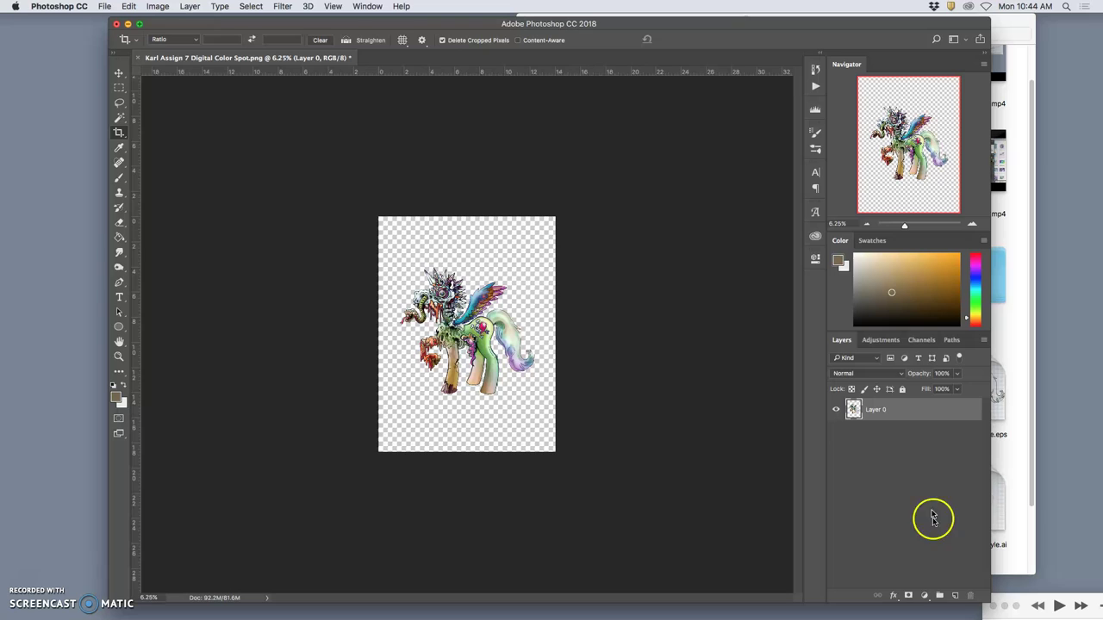
# Step: Add a new Layer 1 filled with White and move it below the pony's Layer 0
pyautogui.click(955, 596)
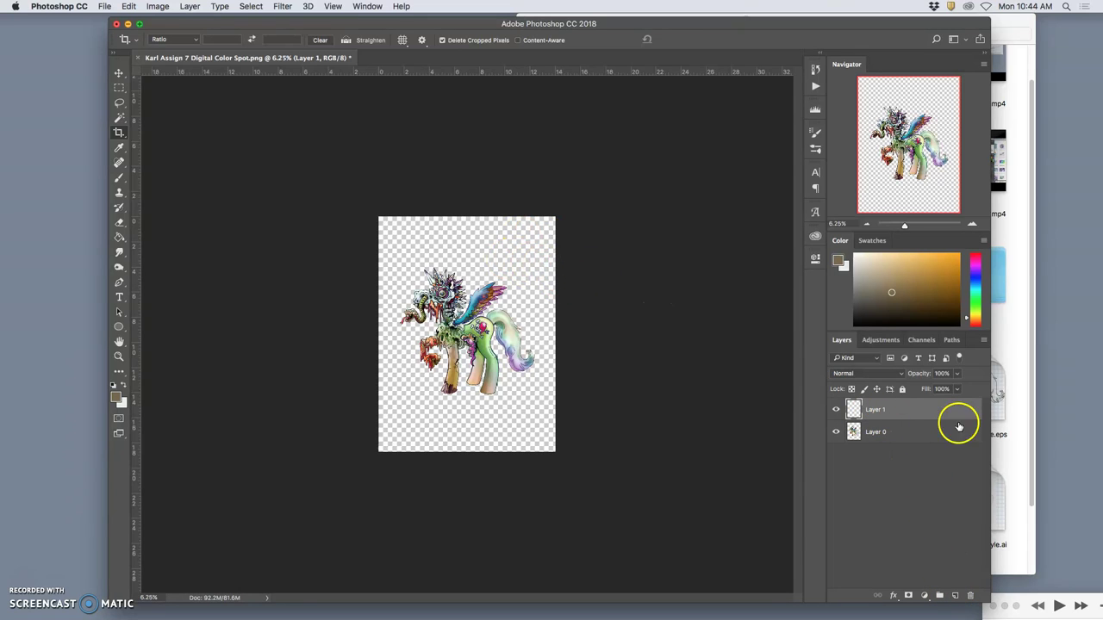
pyautogui.click(129, 6)
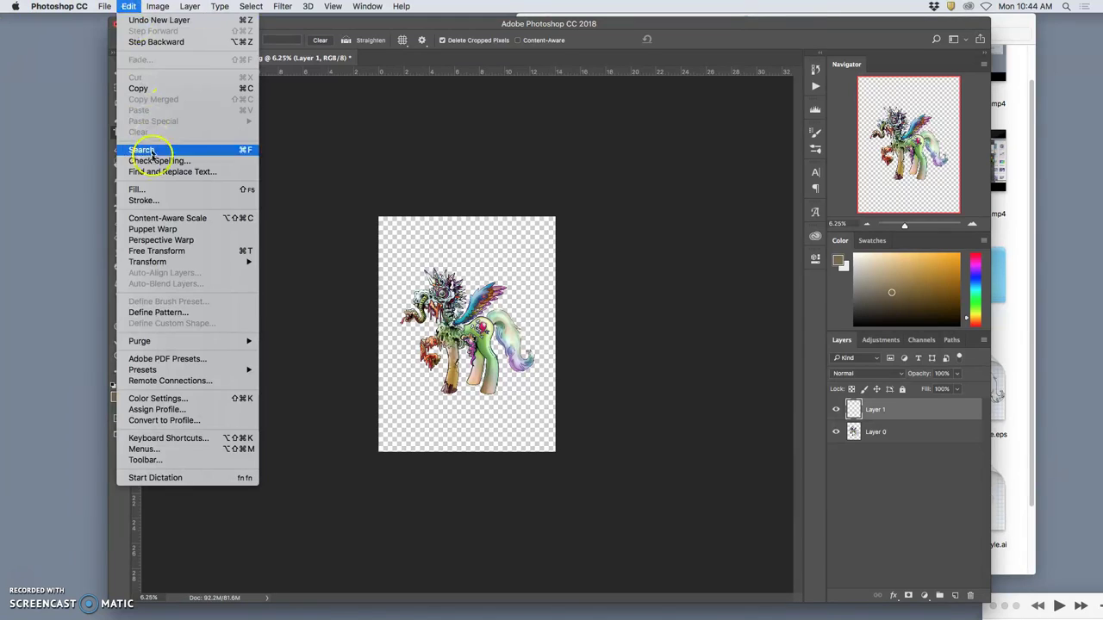
pyautogui.click(146, 180)
pyautogui.click(597, 257)
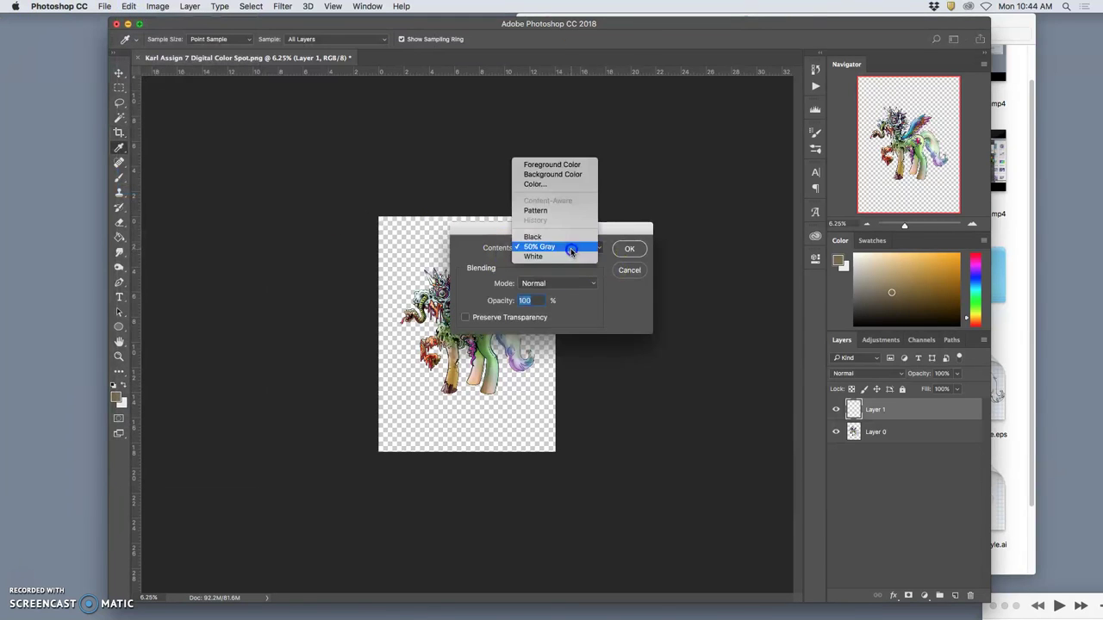
pyautogui.click(564, 256)
pyautogui.click(629, 249)
pyautogui.press('c')
pyautogui.moveTo(905, 409); pyautogui.dragTo(901, 438)
pyautogui.click(600, 394)
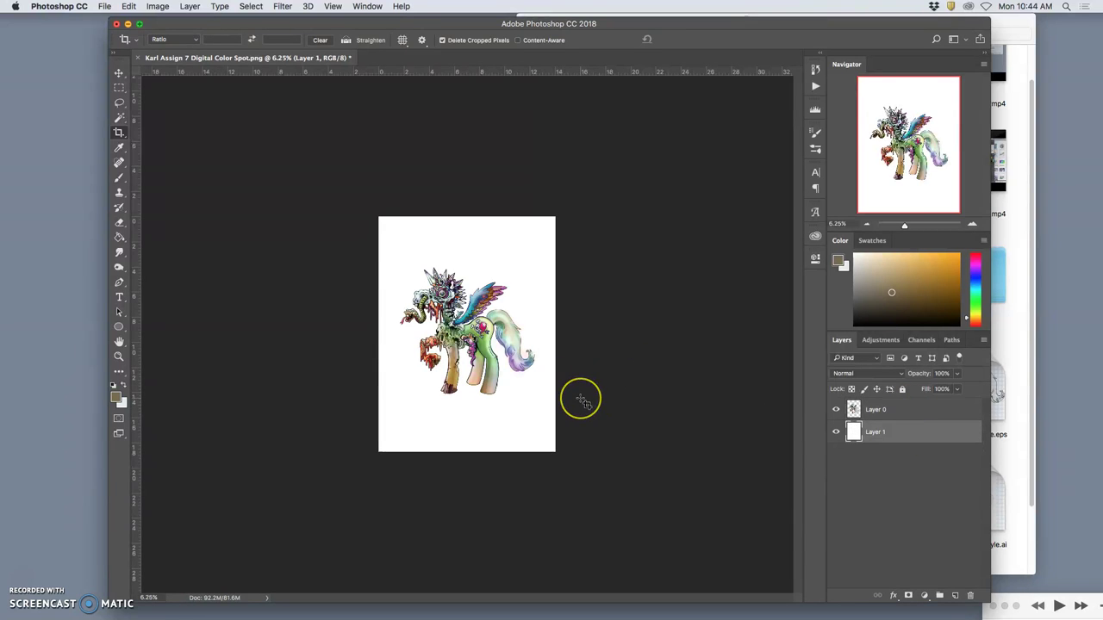
pyautogui.click(118, 88)
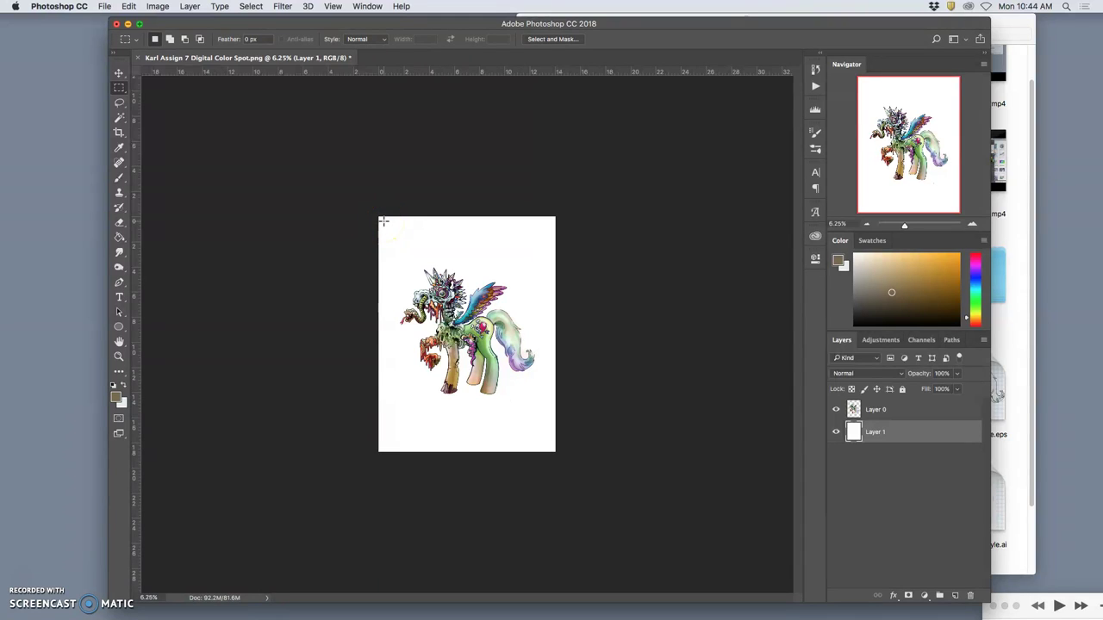
# Step: Select an inset rectangle and stretch it to 134% height, down to the canvas bottom
pyautogui.moveTo(384, 223); pyautogui.dragTo(549, 394)
pyautogui.press('super+t')
pyautogui.click(467, 388)
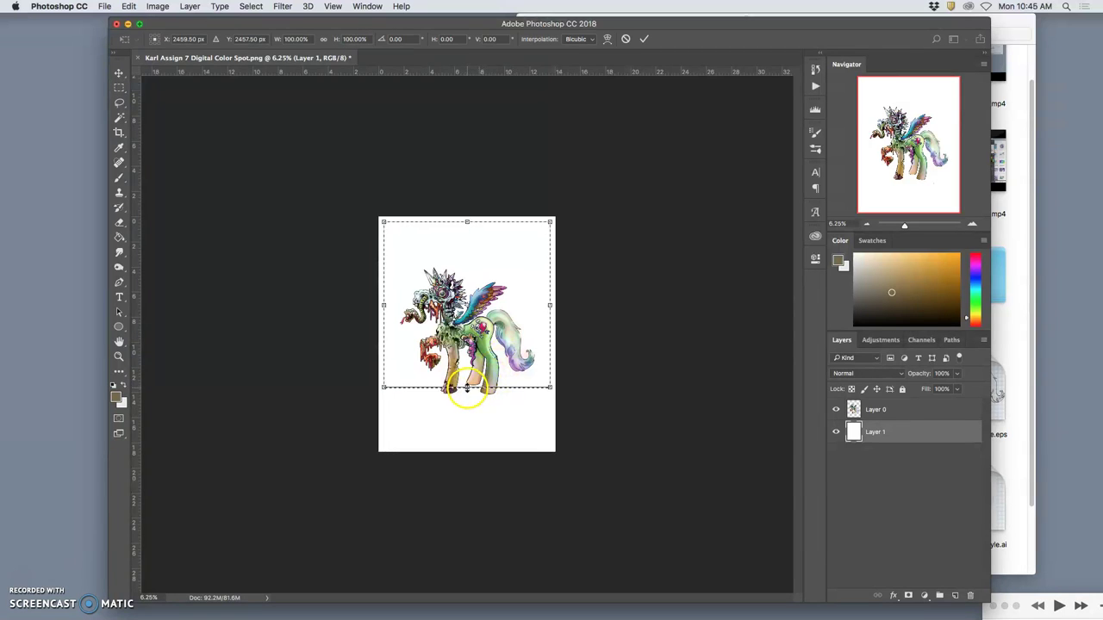
pyautogui.moveTo(466, 388); pyautogui.dragTo(474, 444)
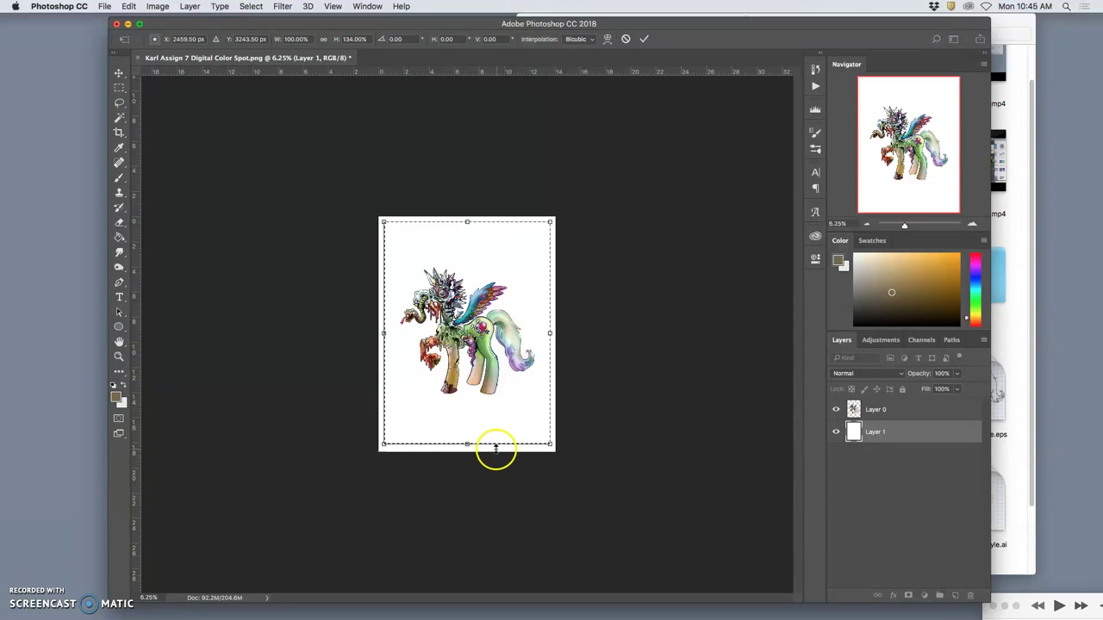
pyautogui.doubleClick(410, 348)
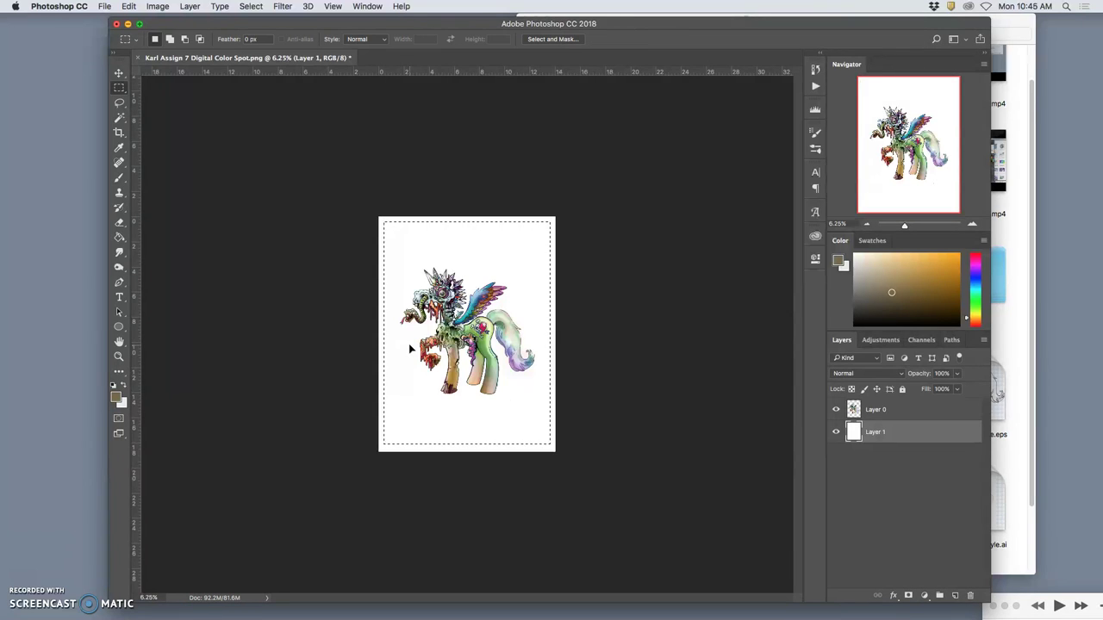
# Step: Copy the selection to a new layer, try a 50% Gray fill, then delete that layer
pyautogui.press('super+alt+shift+n')
pyautogui.click(766, 388)
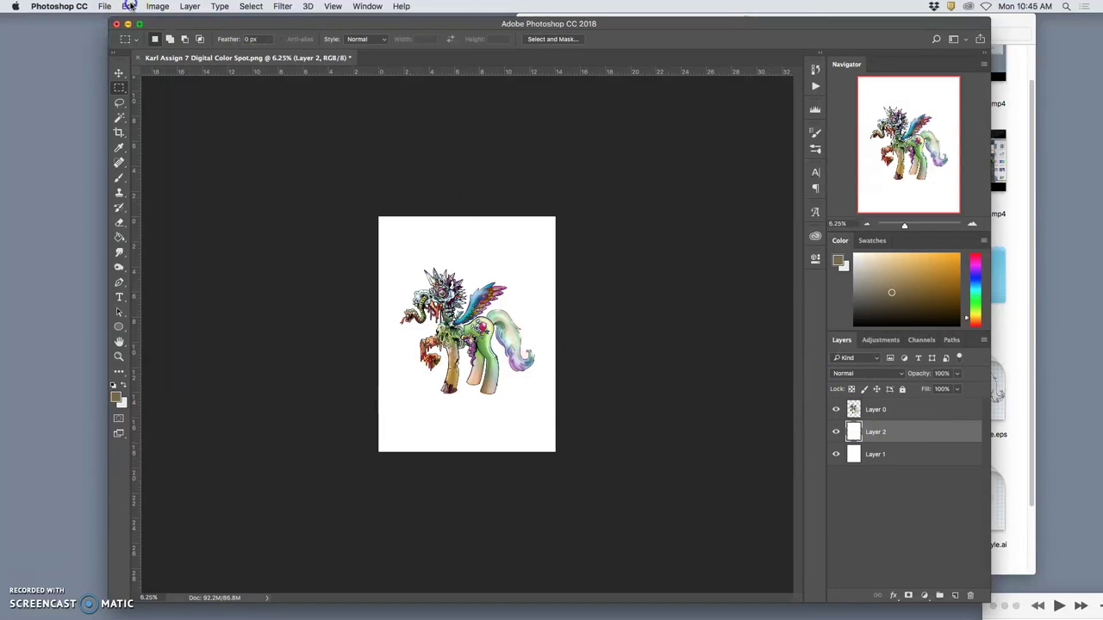
pyautogui.click(130, 6)
pyautogui.click(153, 190)
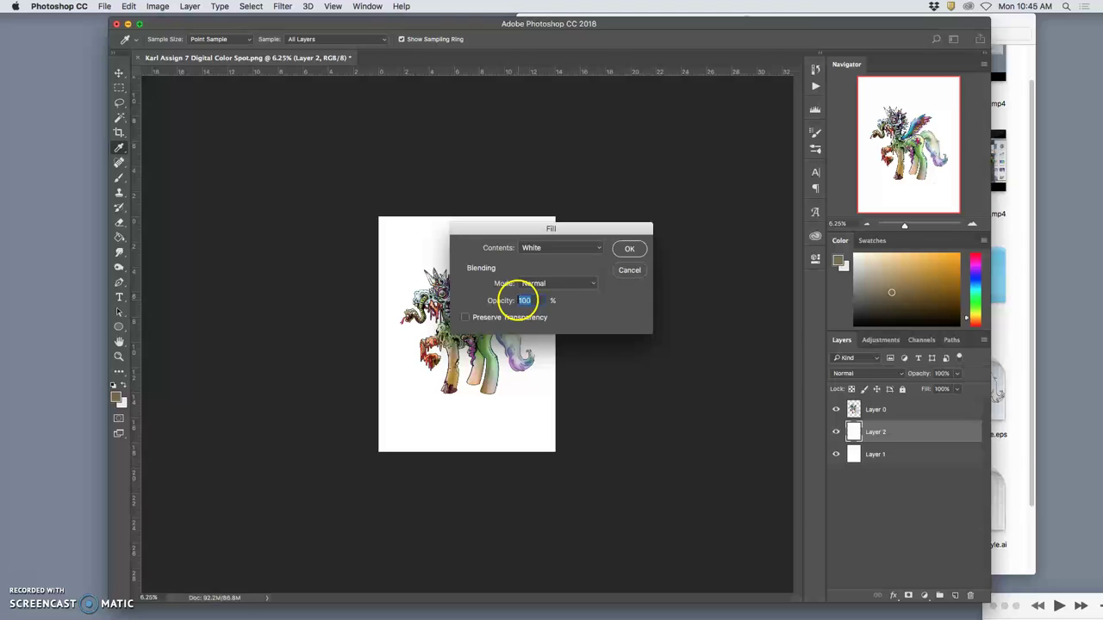
pyautogui.click(543, 250)
pyautogui.click(544, 236)
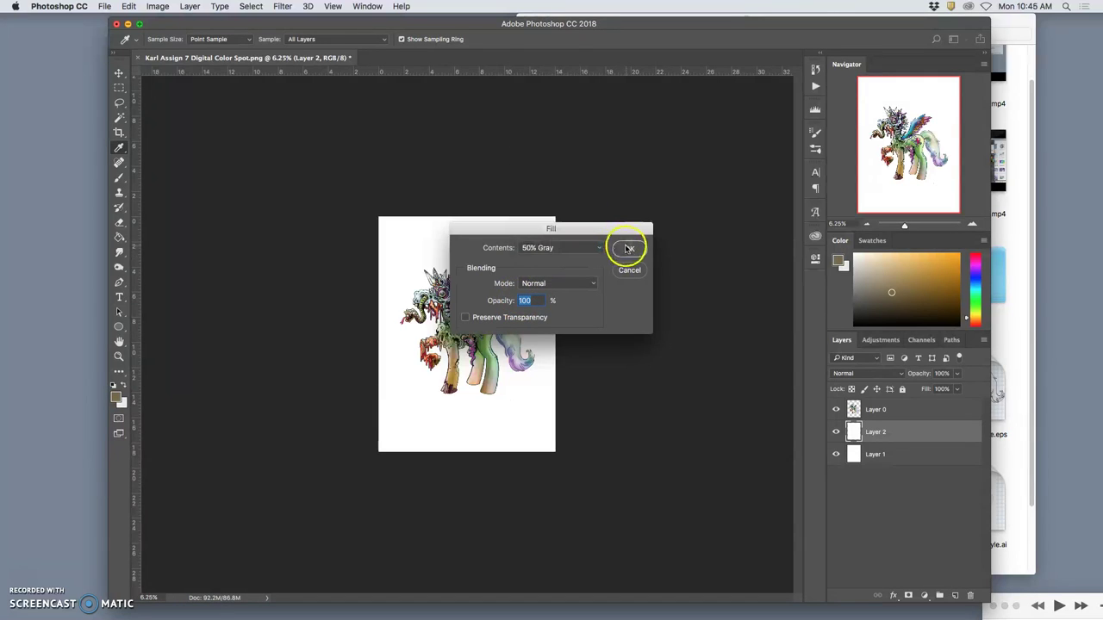
pyautogui.click(629, 248)
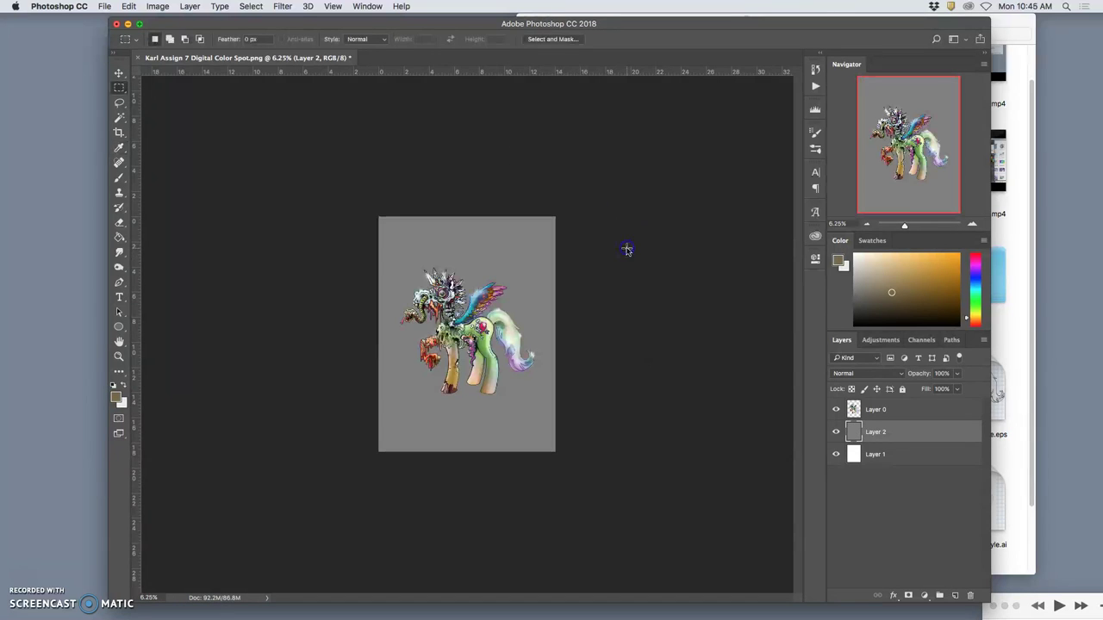
pyautogui.press('BackSpace')
# Step: Reselect the inset area on Layer 1, copy it to a new Layer 2, and bring up Fill
pyautogui.keyDown('super'); pyautogui.click(855, 434); pyautogui.keyUp('super')
pyautogui.click(877, 436)
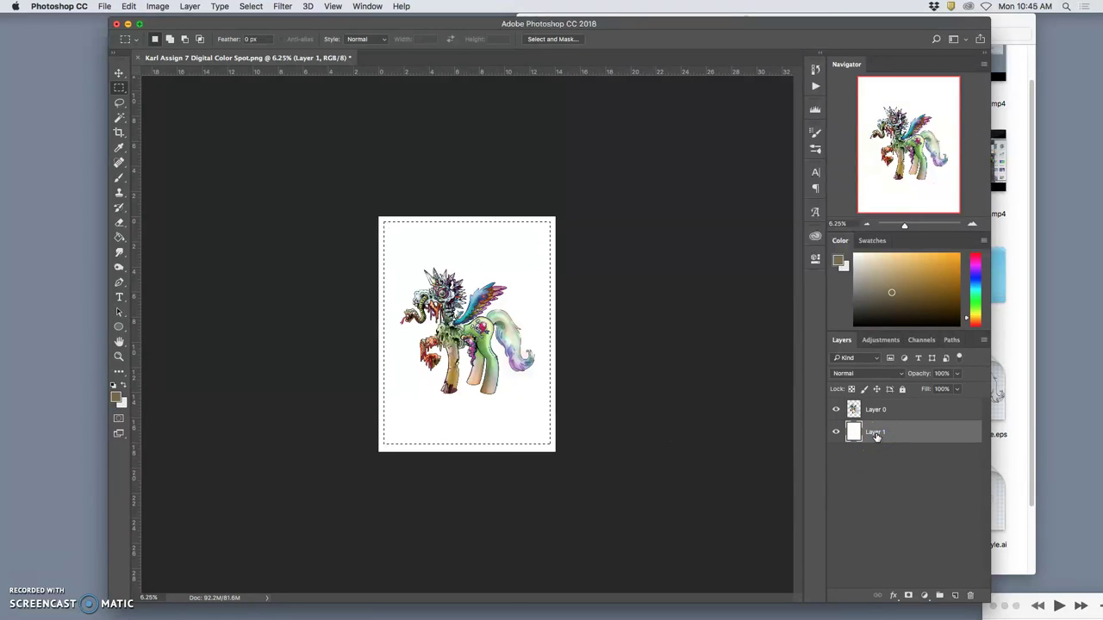
pyautogui.press('super+j')
pyautogui.click(761, 404)
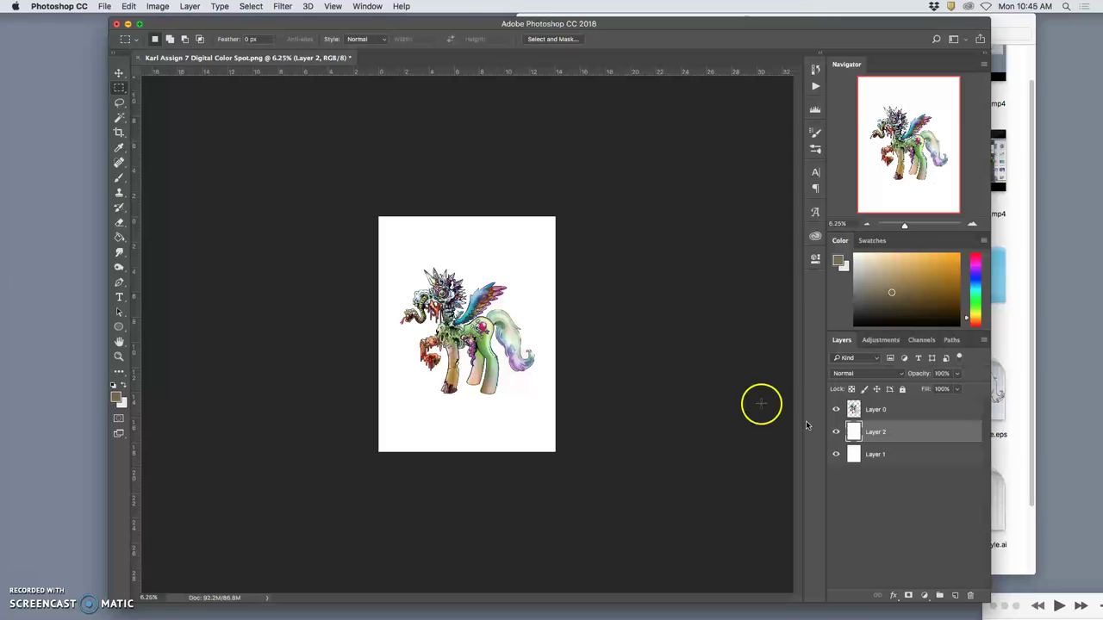
pyautogui.click(128, 7)
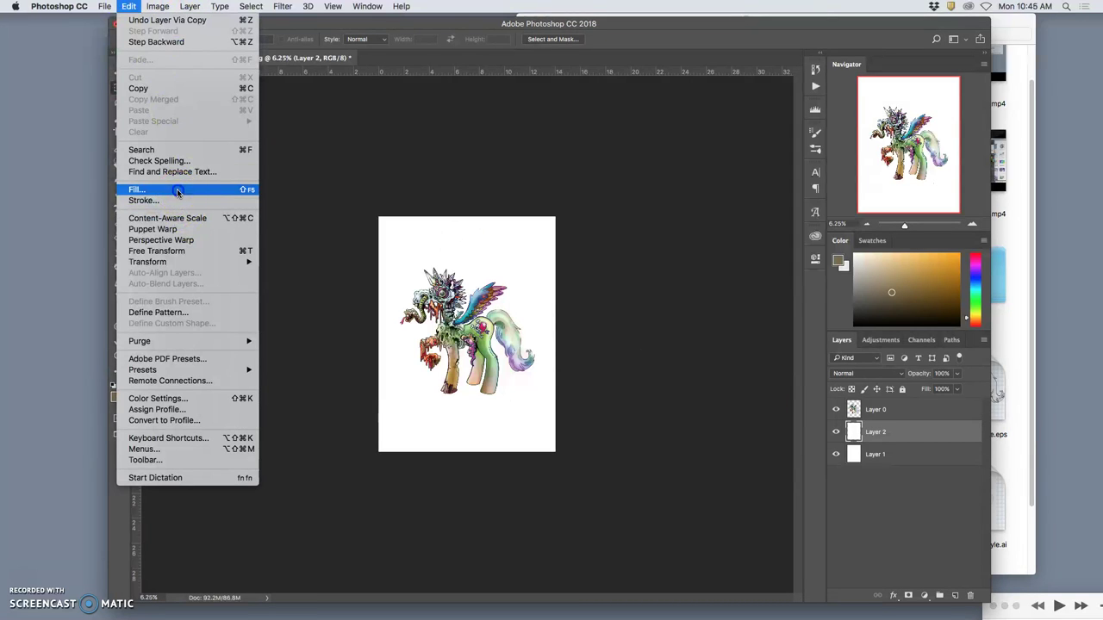
pyautogui.click(177, 190)
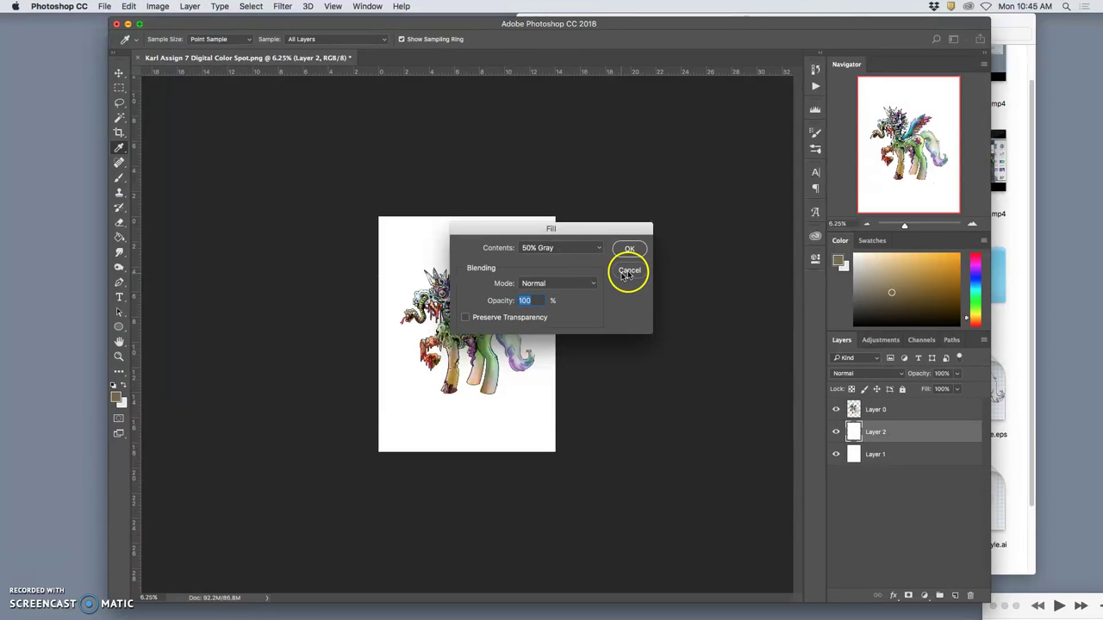